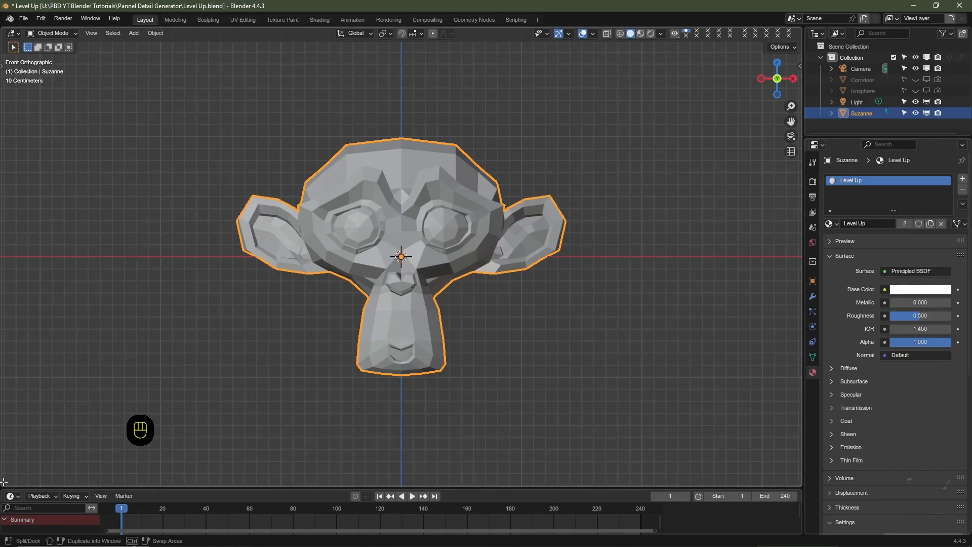
Split the 3D viewport horizontally, make the lower area a Geometry Node Editor, and create a new node tree for Suzanne
drag(4, 483, 14, 290)
click(13, 300)
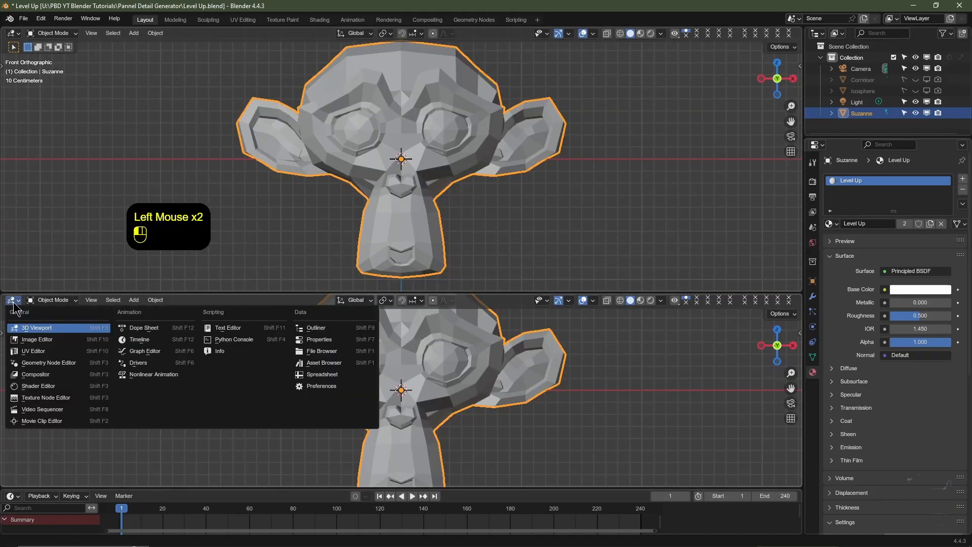
click(45, 362)
click(390, 302)
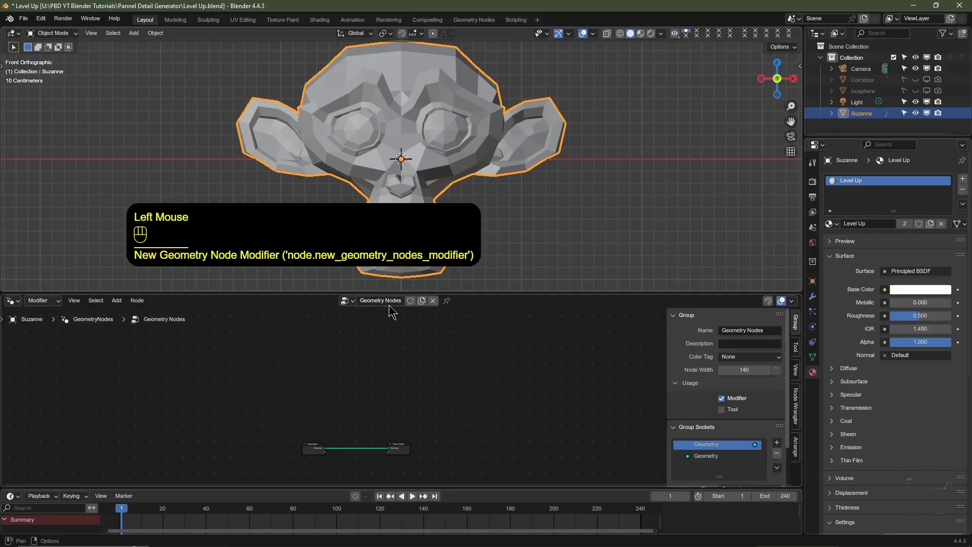
Rename the geometry node tree as Pannel Detail Generator
click(372, 306)
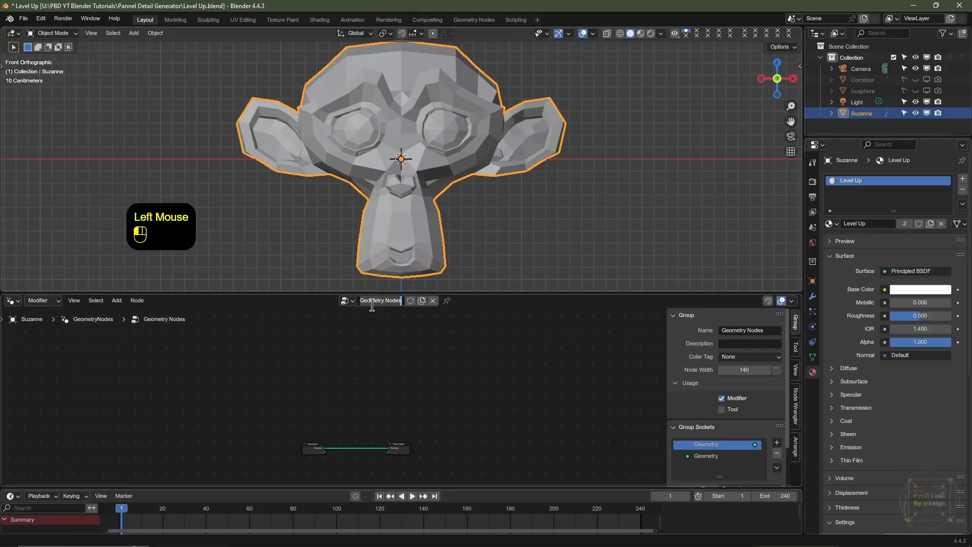
text(Pannel Deta)
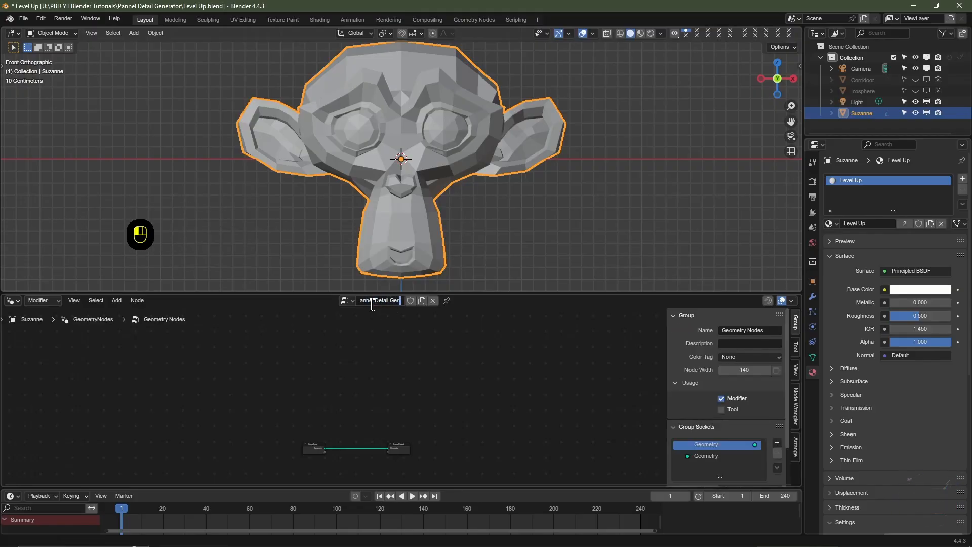
text(il Generator)
key(Return)
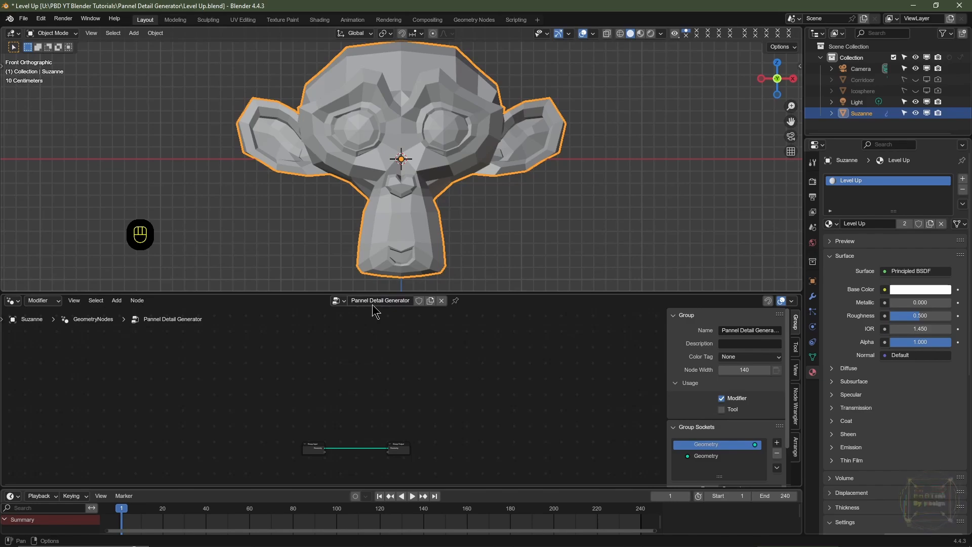
Hide the node editor's sidebar, enlarge the editor, and space the Group Input and Group Output nodes far apart
key(n)
scroll(408, 405, up, 3)
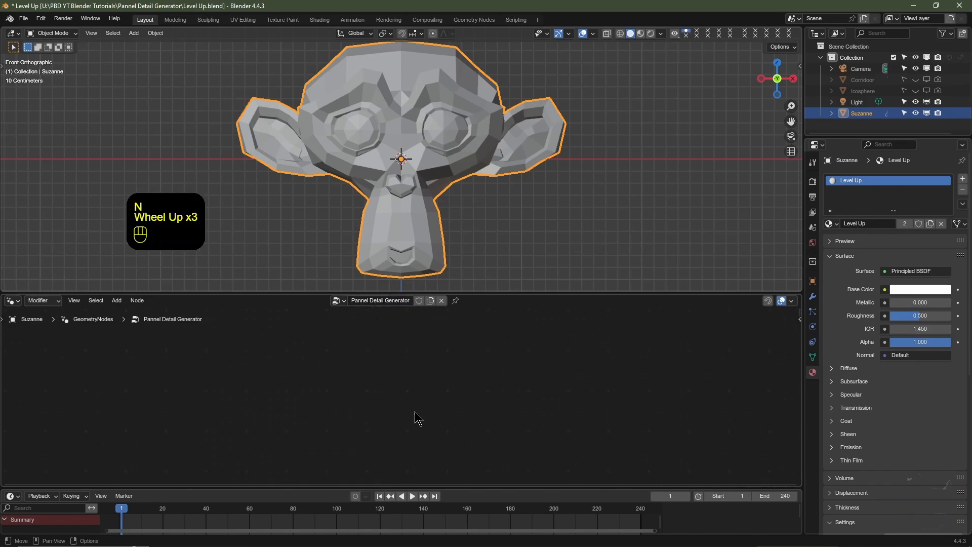
middle_drag(415, 411, 510, 384)
scroll(447, 451, up, 2)
middle_drag(443, 447, 586, 450)
drag(661, 358, 748, 363)
drag(567, 294, 569, 208)
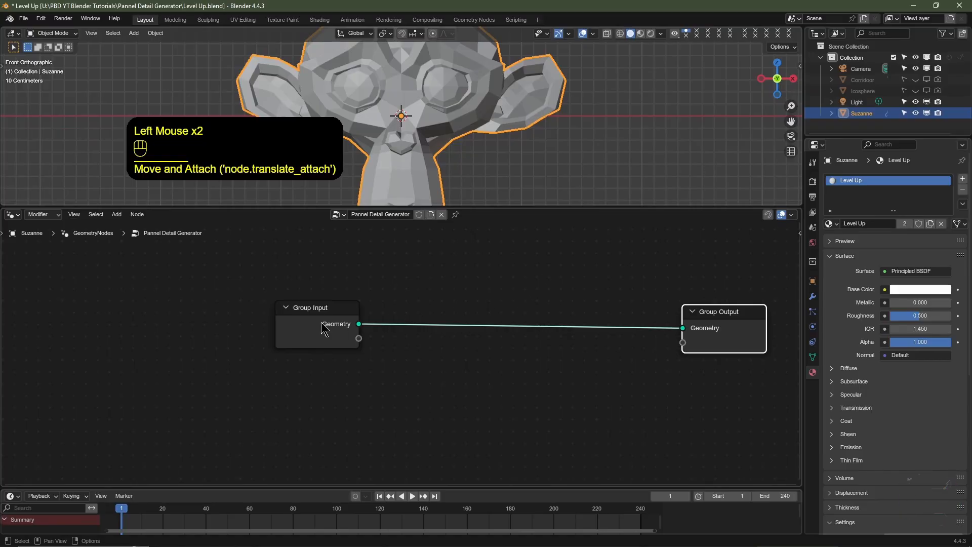
drag(324, 330, 54, 334)
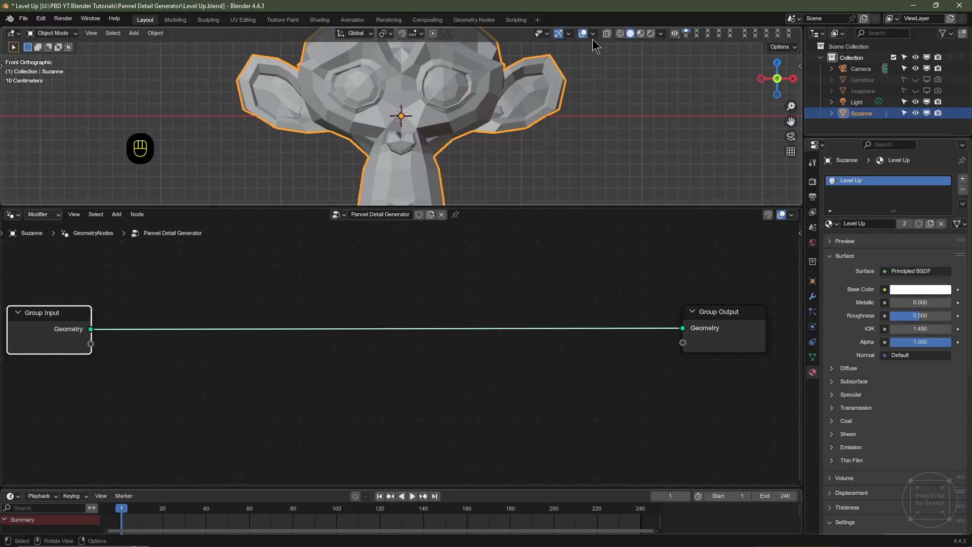
Show the viewport in wireframe and insert a Dual Mesh node on the link after Group Input
click(621, 33)
middle_drag(553, 111, 489, 137)
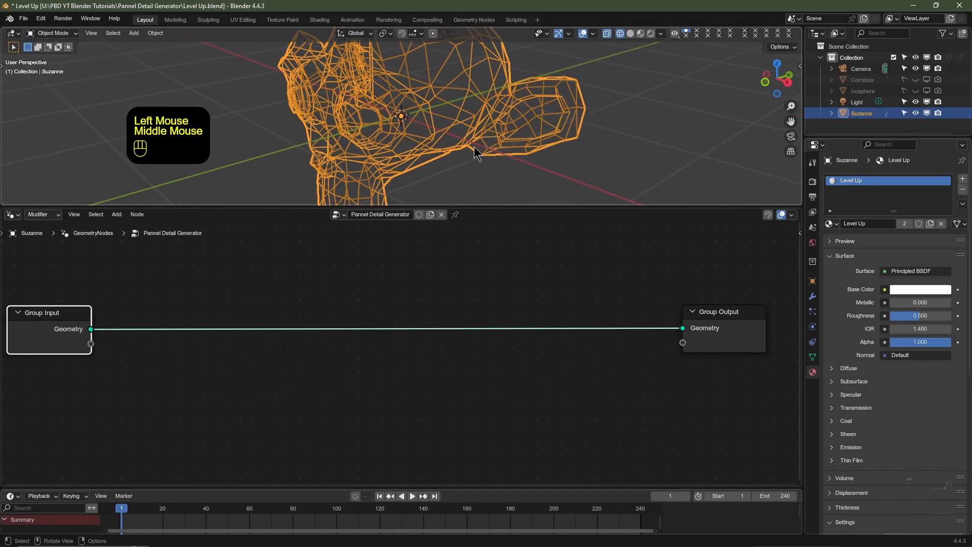
key(shift+a)
mouse_move(205, 347)
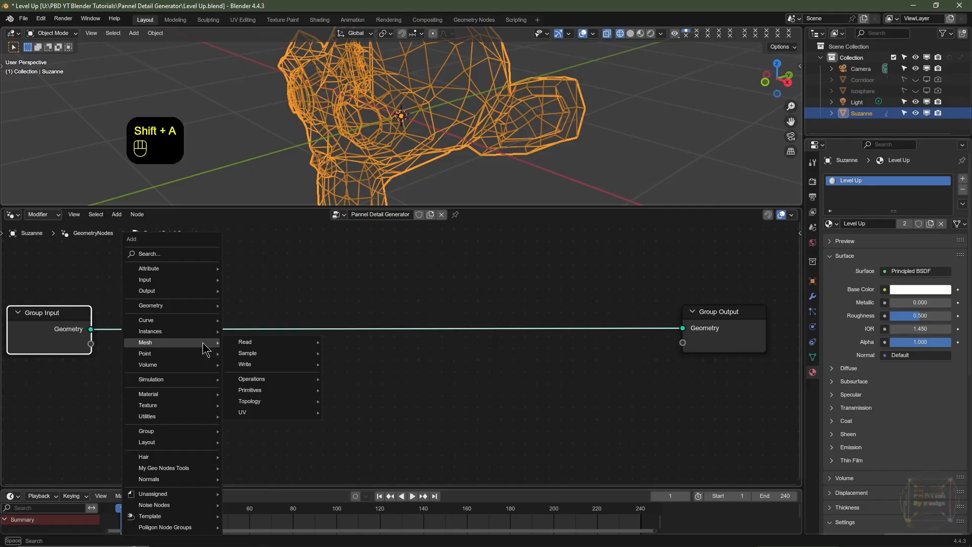
text(dual)
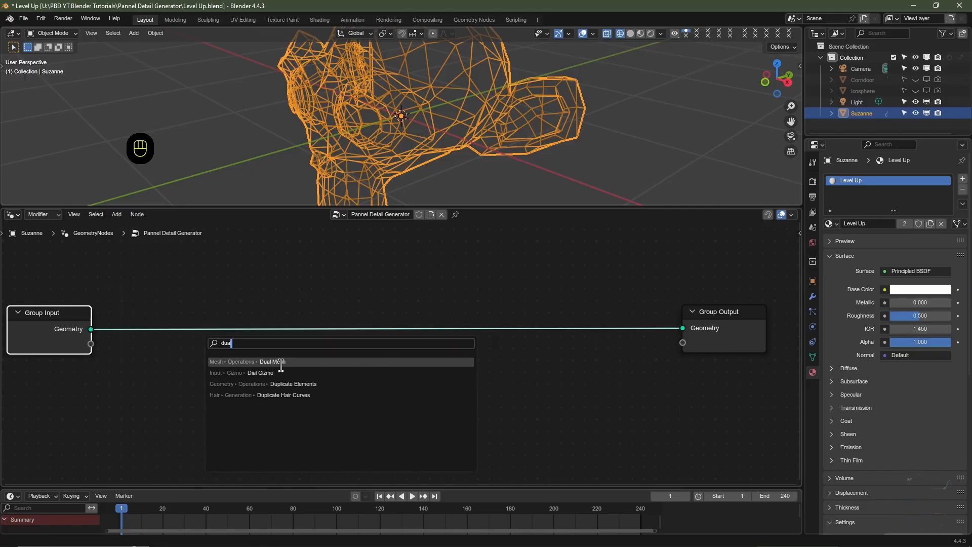
click(273, 361)
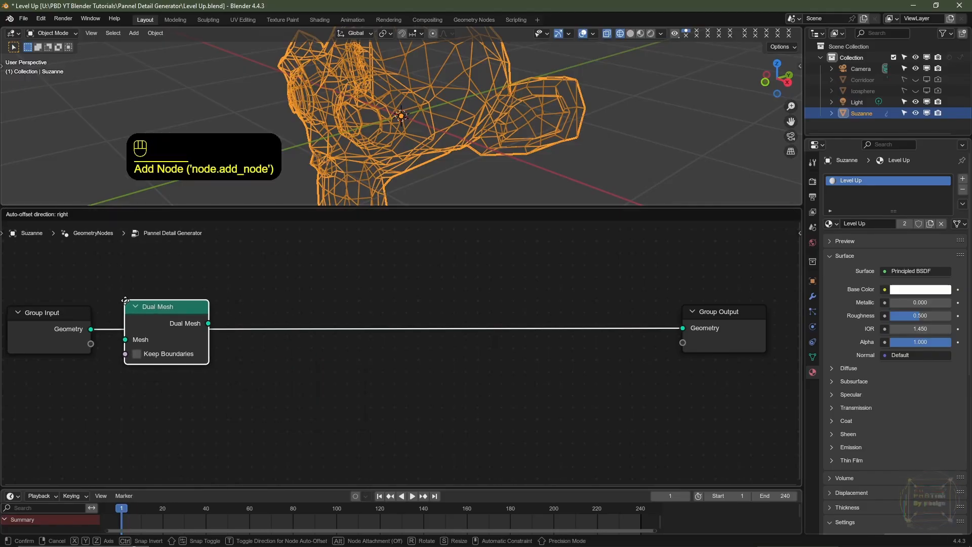
click(126, 301)
Insert a Separate Geometry node after Dual Mesh and set its domain to Face
key(shift+a)
mouse_move(313, 354)
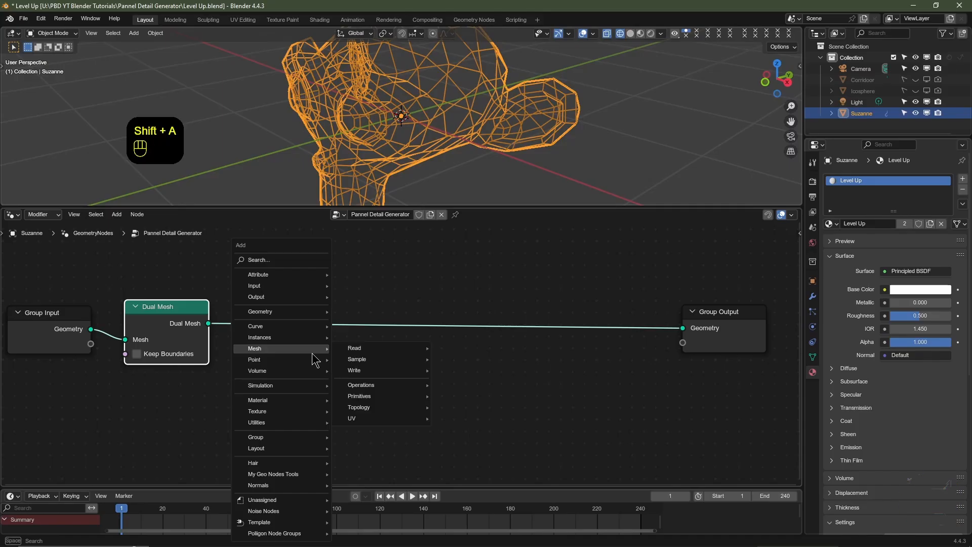
text(seper)
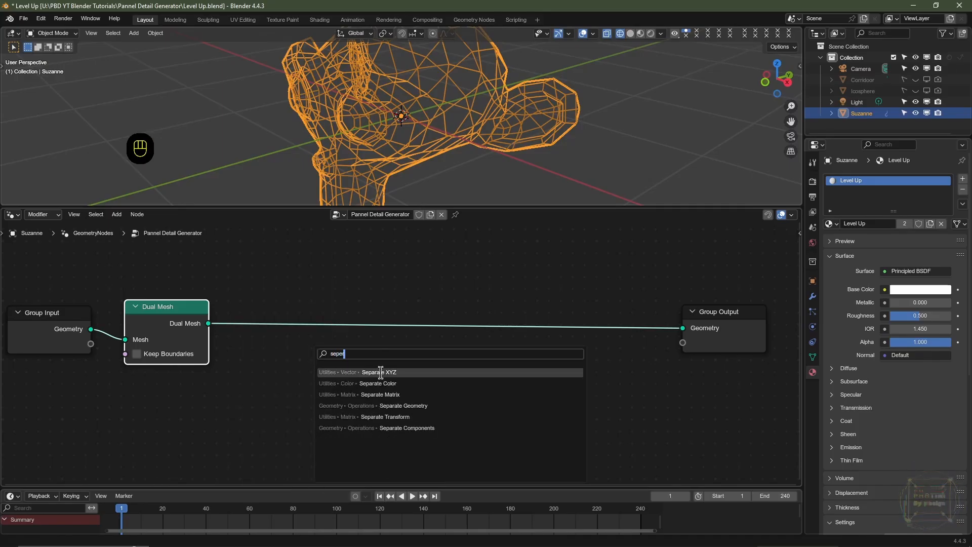
click(406, 406)
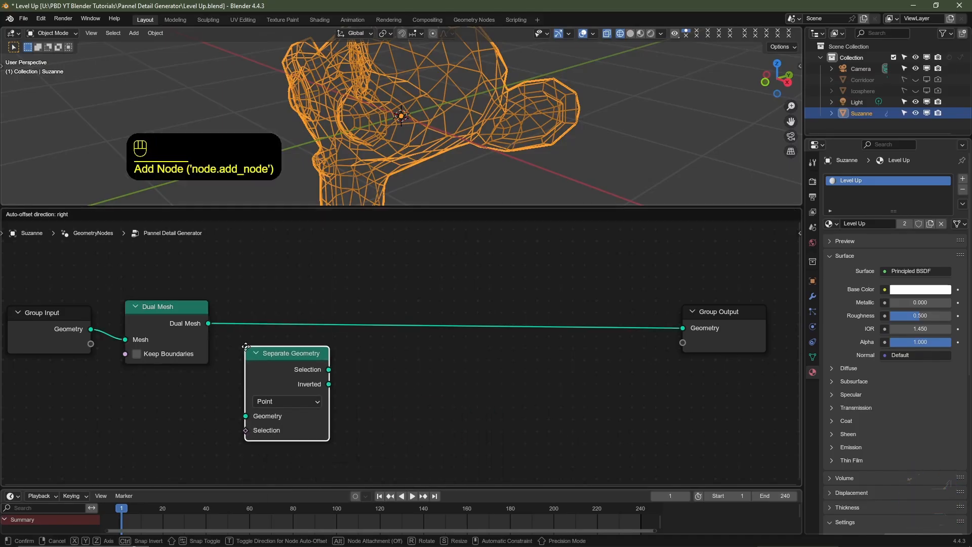
click(245, 288)
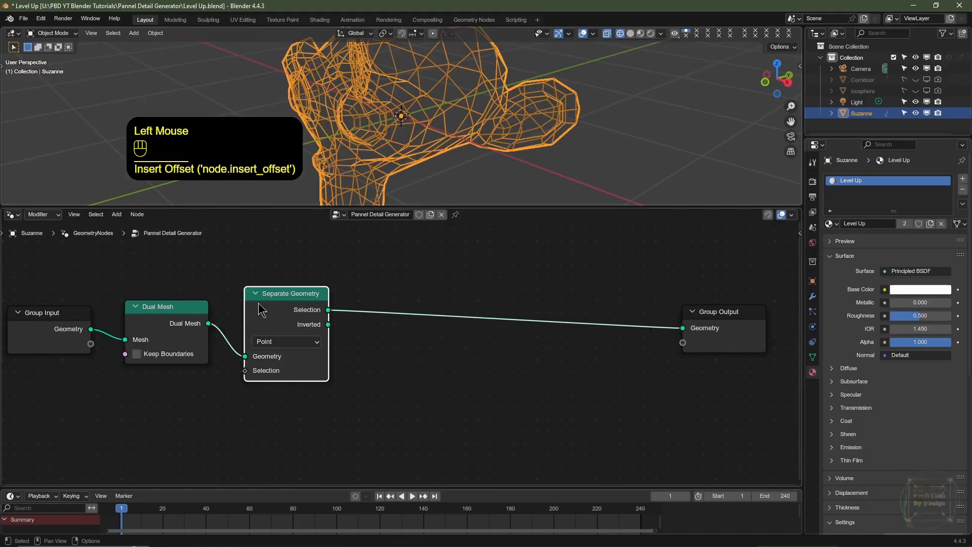
click(293, 342)
click(287, 402)
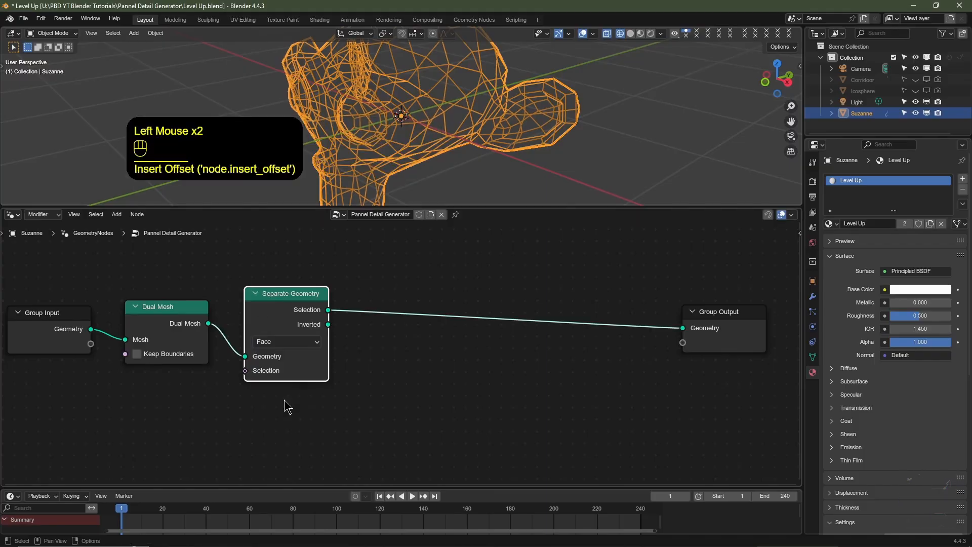
Insert a Join Geometry node between Separate Geometry's Selection output and Group Output
key(shift+a)
mouse_move(392, 361)
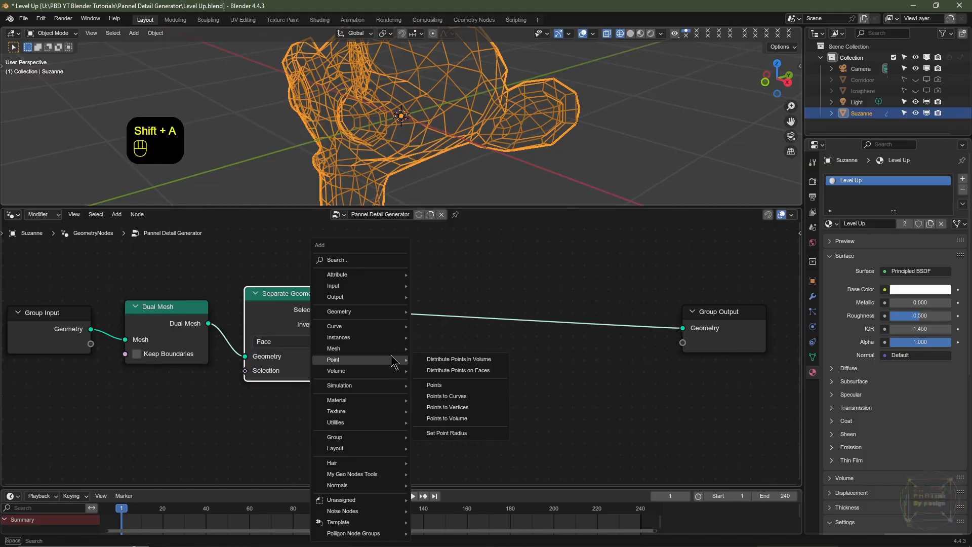
text(join)
click(444, 374)
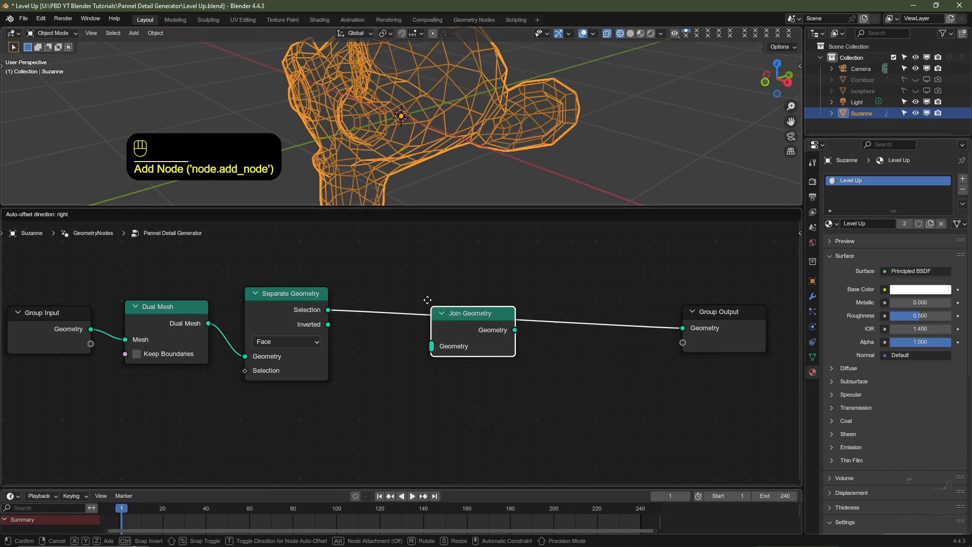
click(432, 286)
Add a Subdivide Mesh node, feed it Separate Geometry's Inverted output, and link its Mesh output into Join Geometry
key(shift+a)
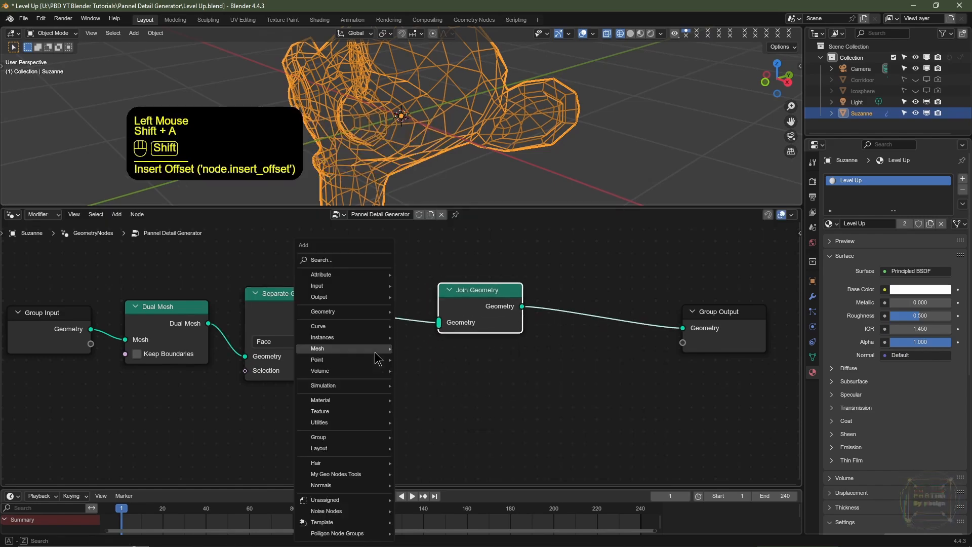
mouse_move(375, 351)
text(sub)
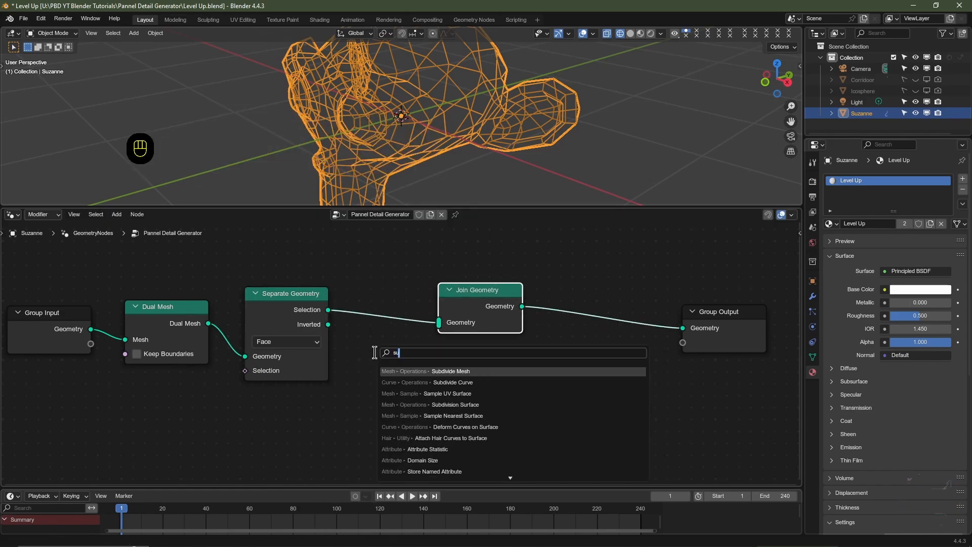
click(483, 370)
click(351, 338)
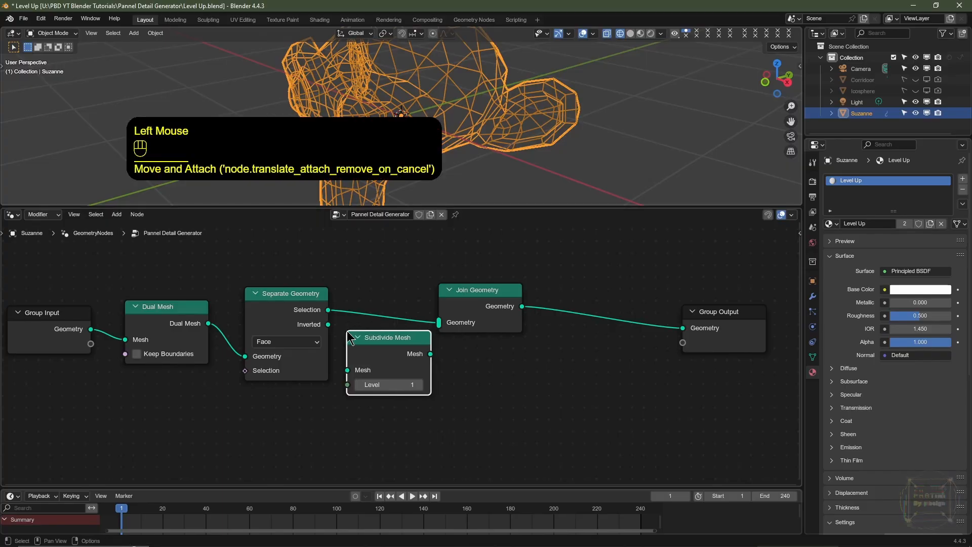
drag(328, 324, 351, 375)
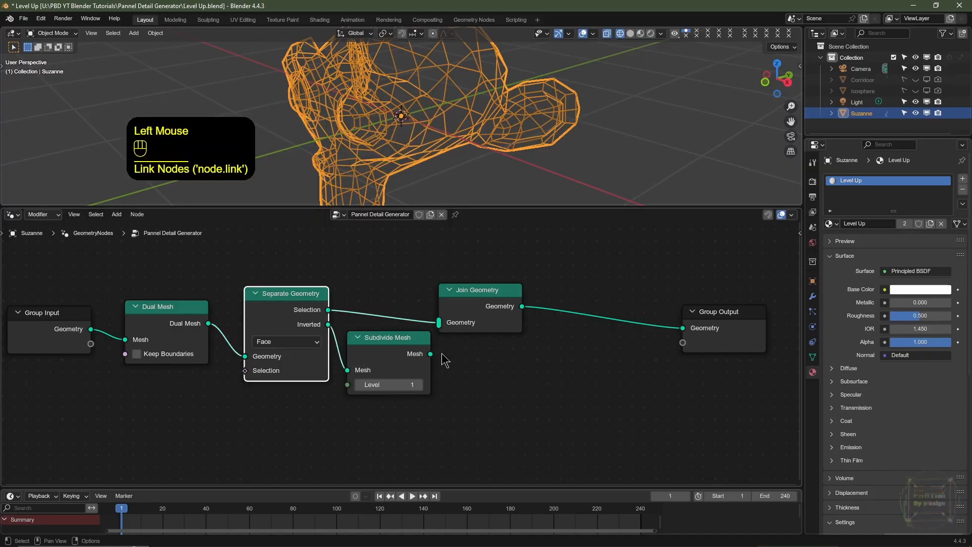
drag(430, 354, 440, 324)
drag(481, 291, 495, 281)
Add a Random Value node of type Boolean and link its Value to Separate Geometry's Selection input
key(shift+a)
mouse_move(213, 414)
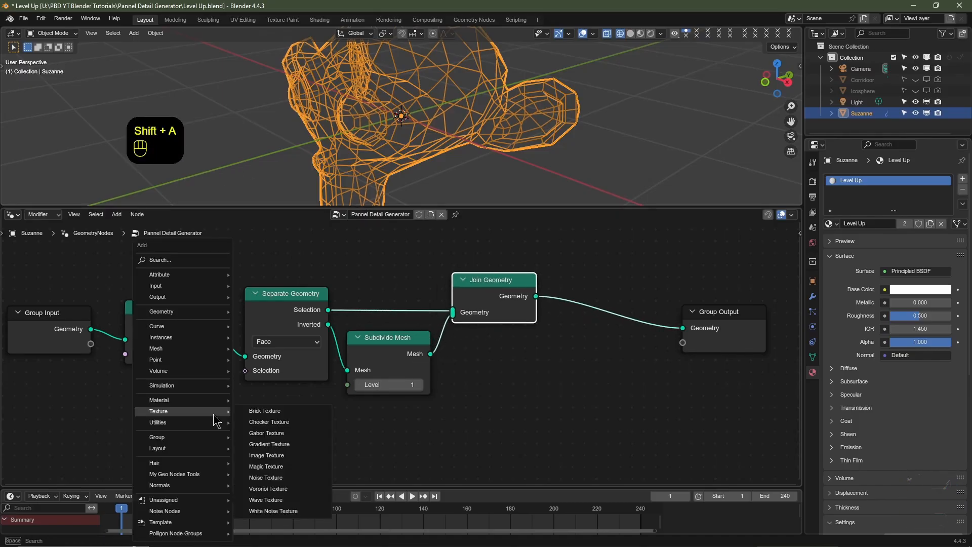
text(rand)
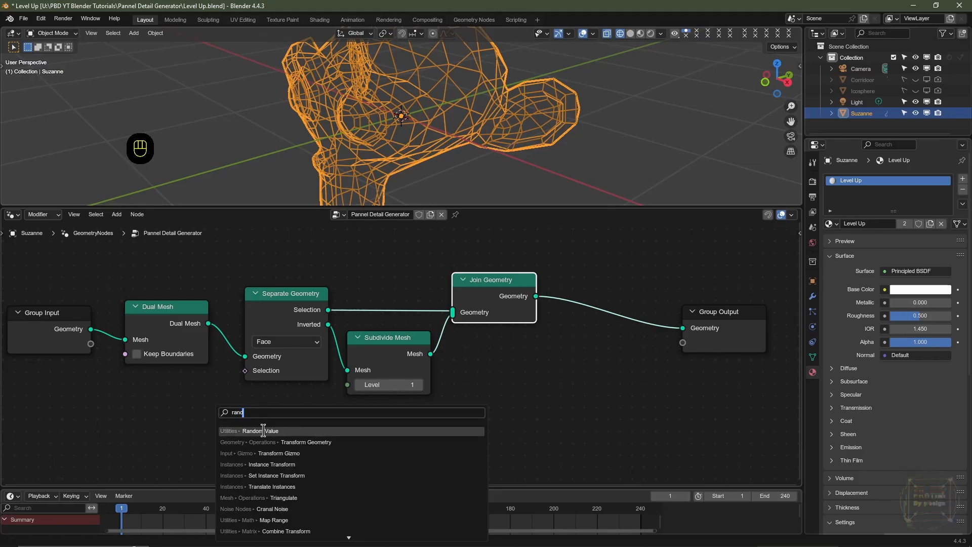
click(263, 431)
click(217, 407)
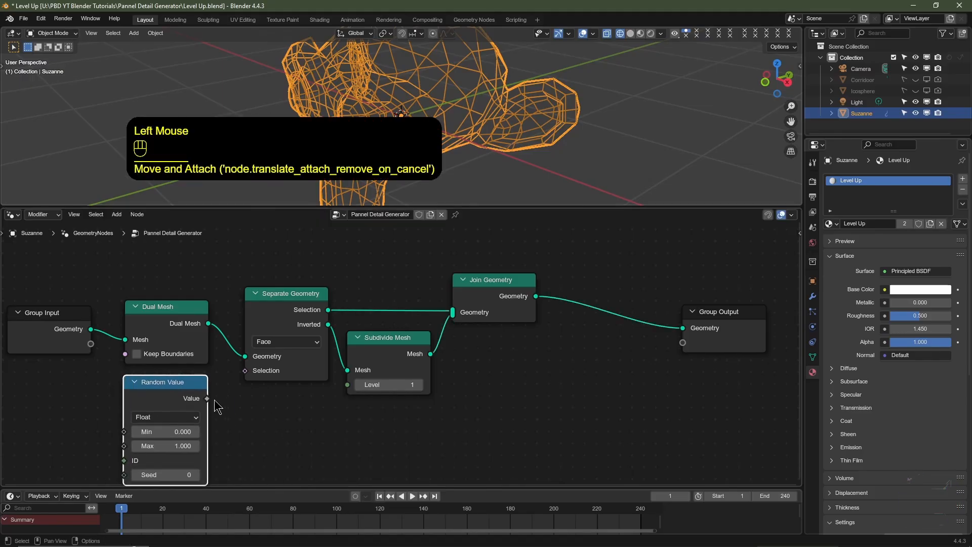
click(181, 412)
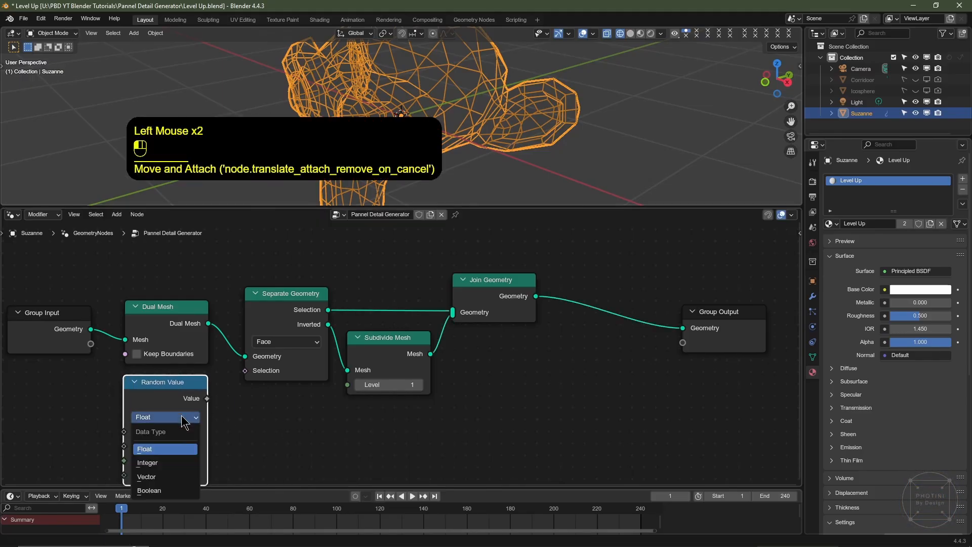
click(168, 487)
drag(207, 398, 243, 378)
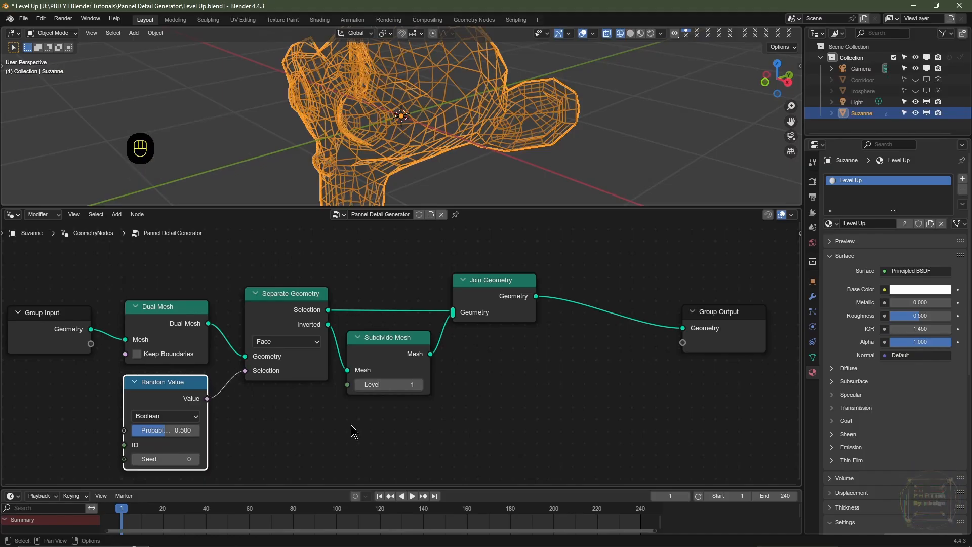
mouse_move(161, 436)
mouse_down()
mouse_move(189, 436)
mouse_move(152, 430)
mouse_move(191, 430)
mouse_move(166, 430)
mouse_up()
Move the Group Input and Dual Mesh nodes together farther away from Separate Geometry
middle_drag(230, 343, 232, 329)
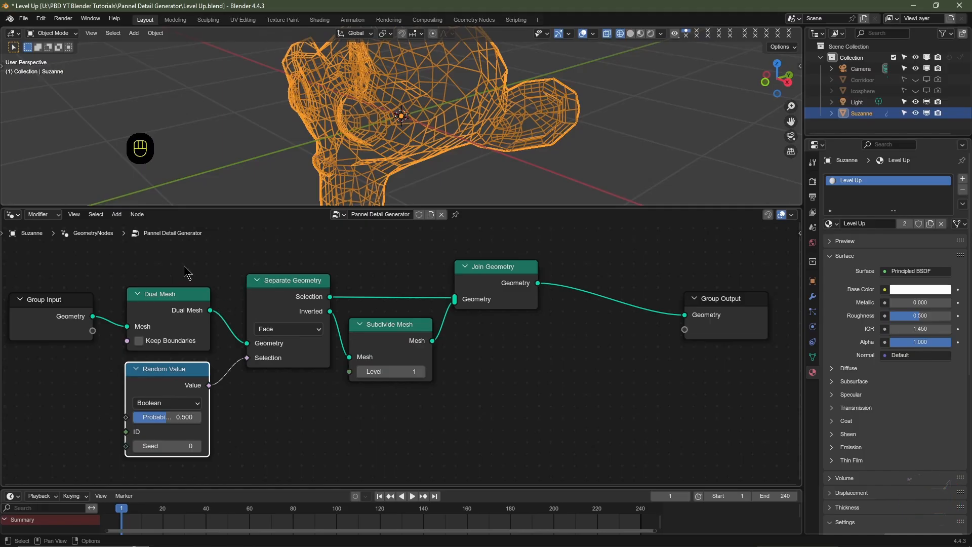
drag(183, 264, 46, 319)
middle_drag(188, 362, 357, 364)
key(g)
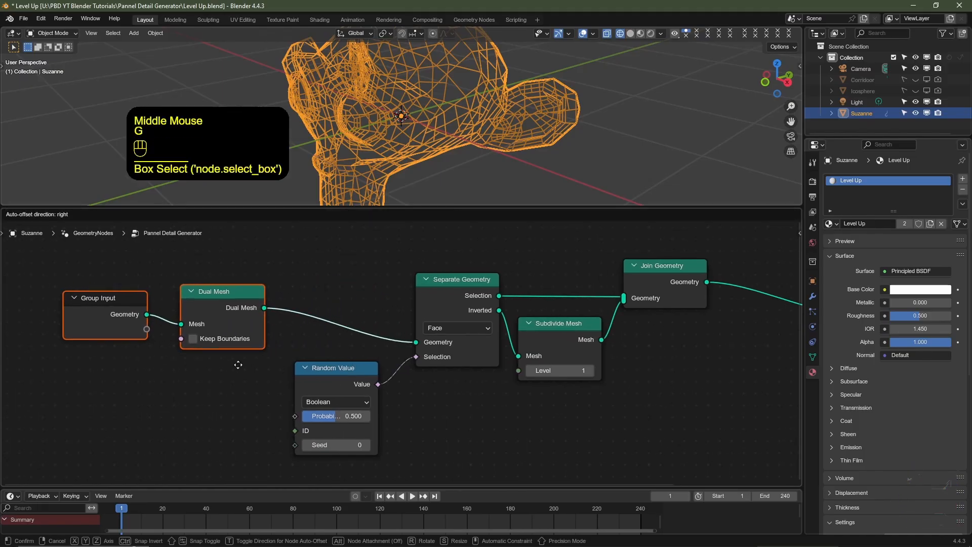
click(238, 366)
Combine the Random Value, Separate Geometry, Subdivide Mesh and Join Geometry nodes into one node group
middle_drag(580, 427, 425, 423)
drag(505, 244, 193, 457)
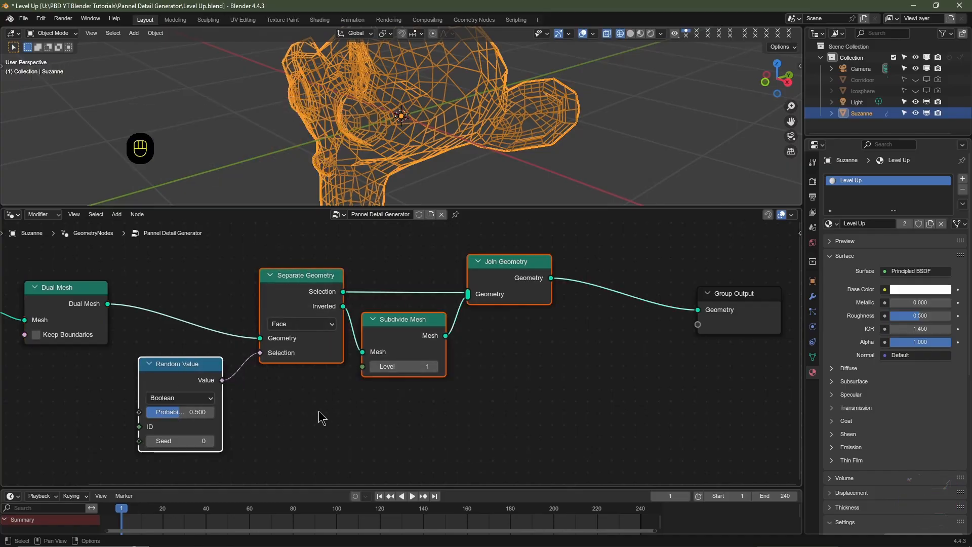
key(ctrl+g)
Expose Random Value's Probability and Seed as inputs of the node group, and exit the group
middle_drag(523, 443, 535, 358)
drag(250, 376, 214, 307)
drag(250, 404, 214, 321)
key(Tab)
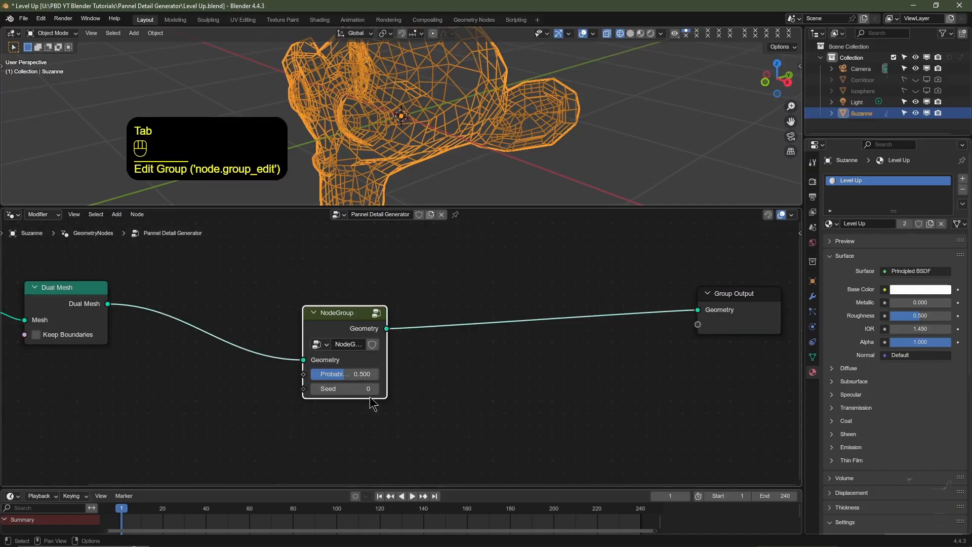
Rename the new node group as Boolean SubDiv
click(352, 344)
text(Boolean SubDiv)
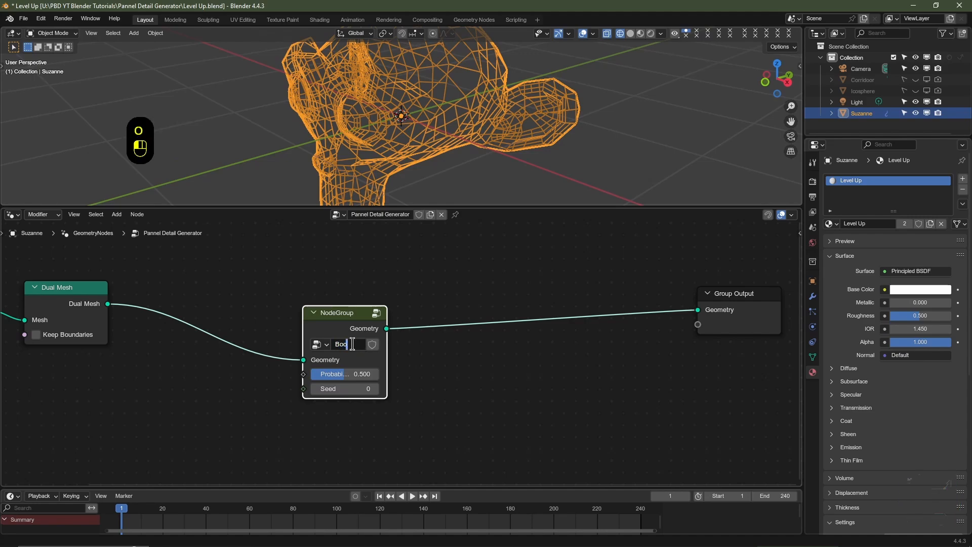
key(Return)
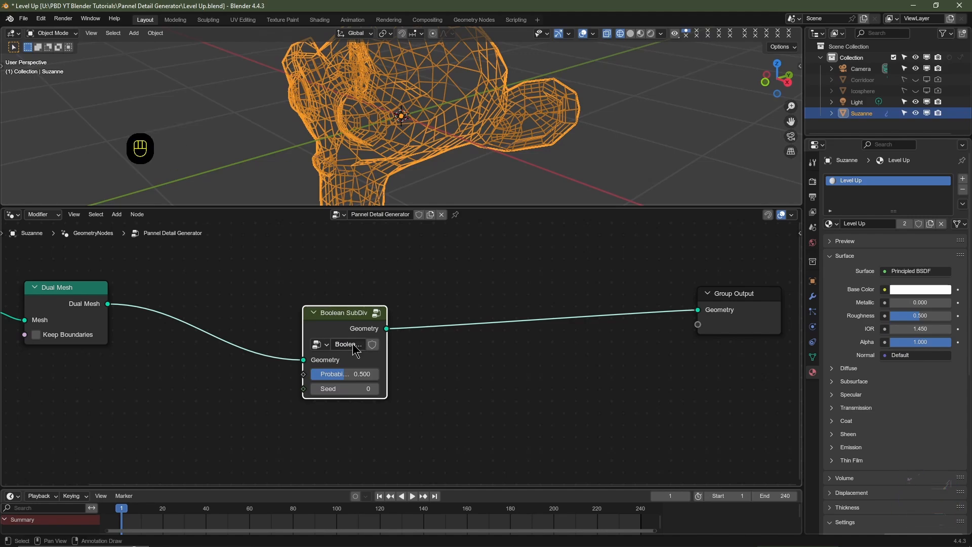
key(ctrl+z)
key(ctrl+z)
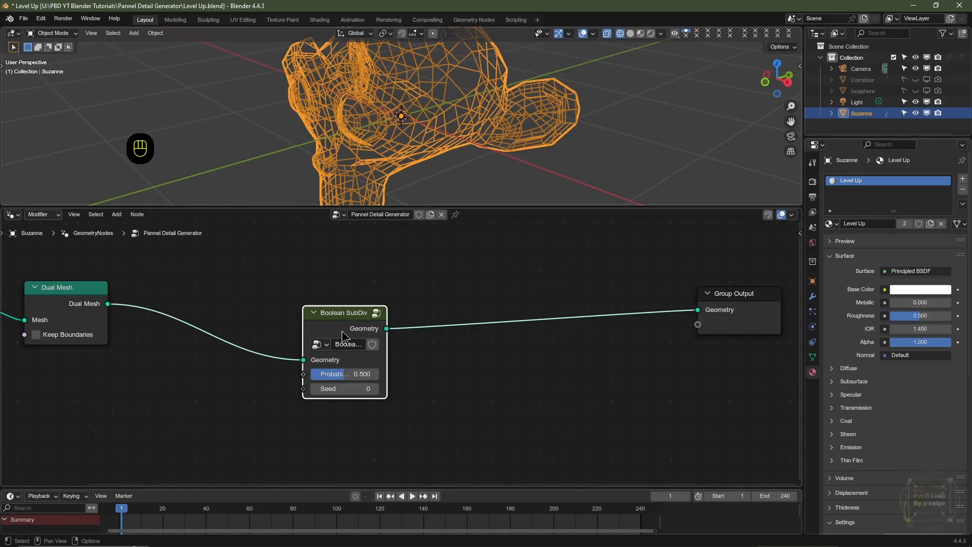
Duplicate the Boolean SubDiv group node twice, chaining the copies between the original and Group Output
key(shift+d)
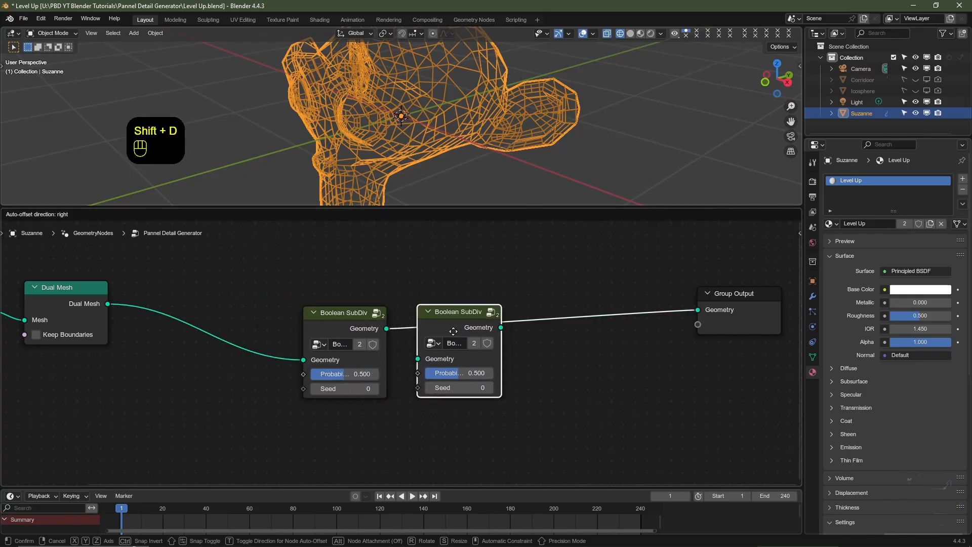
click(453, 332)
key(shift+d)
click(564, 330)
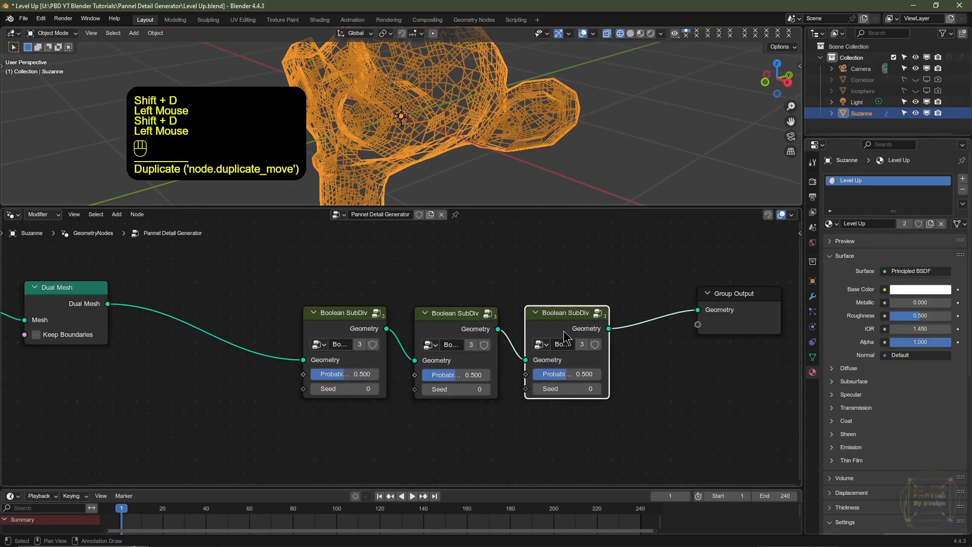
scroll(466, 118, up, 2)
middle_drag(499, 135, 470, 135)
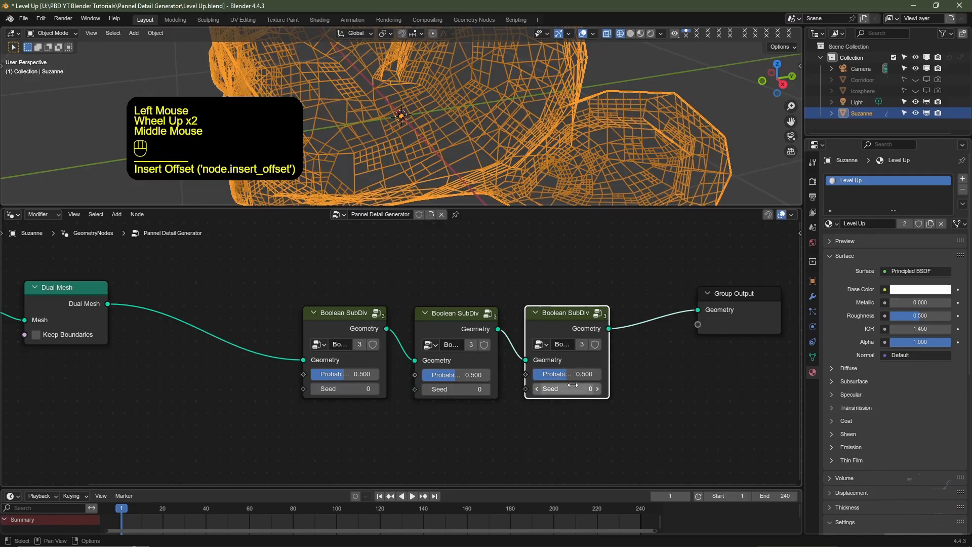
Try Seed values of 134, 132 and 46 on the three chained Boolean SubDiv nodes, and test their Probability
click(571, 390)
drag(570, 390, 583, 390)
drag(456, 389, 486, 388)
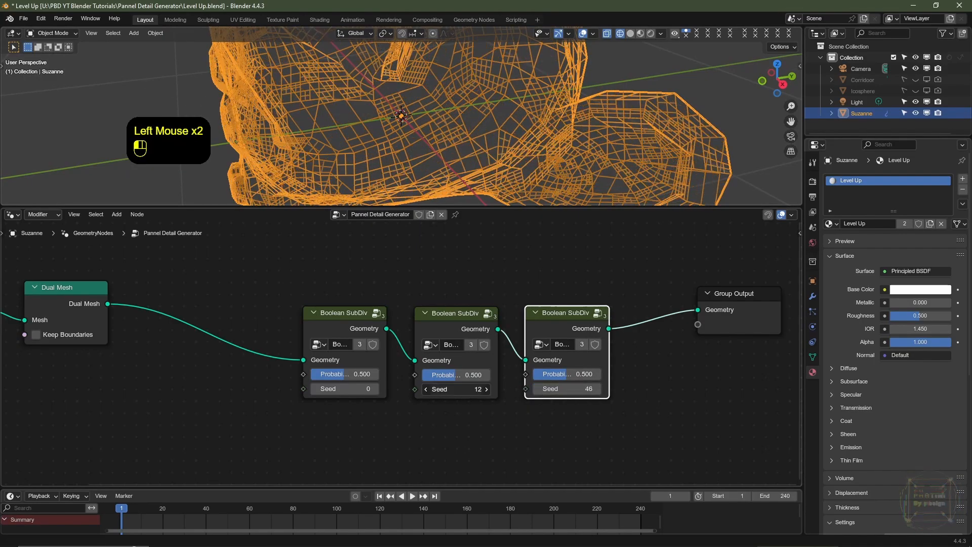
drag(340, 388, 372, 388)
mouse_move(446, 375)
mouse_down()
mouse_move(435, 375)
mouse_move(450, 377)
mouse_up()
mouse_move(348, 375)
mouse_down()
mouse_move(324, 375)
mouse_move(348, 375)
mouse_up()
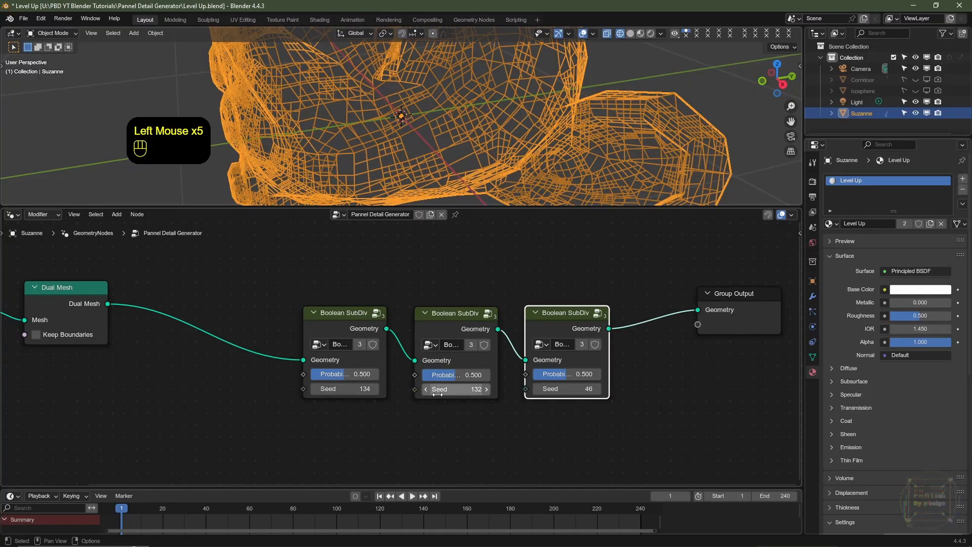
Undo the seed changes and both Boolean SubDiv duplicates
key(ctrl+z)
key(ctrl+z)
key(ctrl+z)
key(ctrl+z)
key(ctrl+z)
key(ctrl+z)
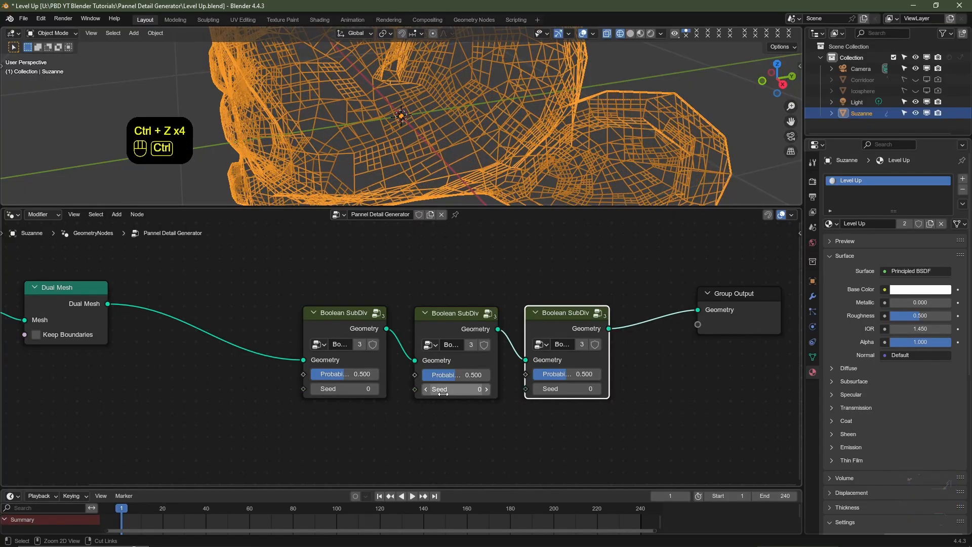
key(ctrl+z)
Move the Boolean SubDiv node close to Dual Mesh, and switch the 3D viewport to solid shading
drag(336, 317, 206, 275)
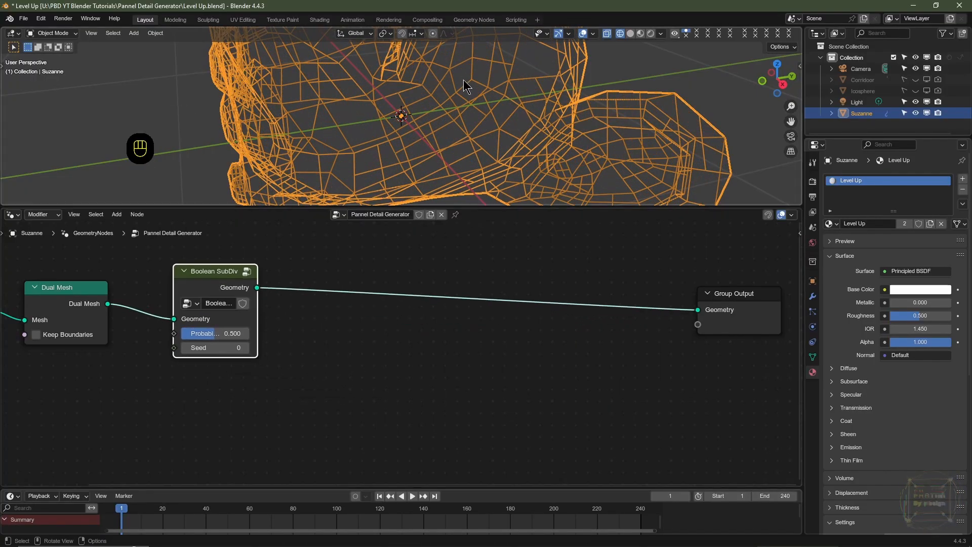
scroll(403, 125, down, 2)
middle_drag(413, 127, 620, 38)
click(631, 34)
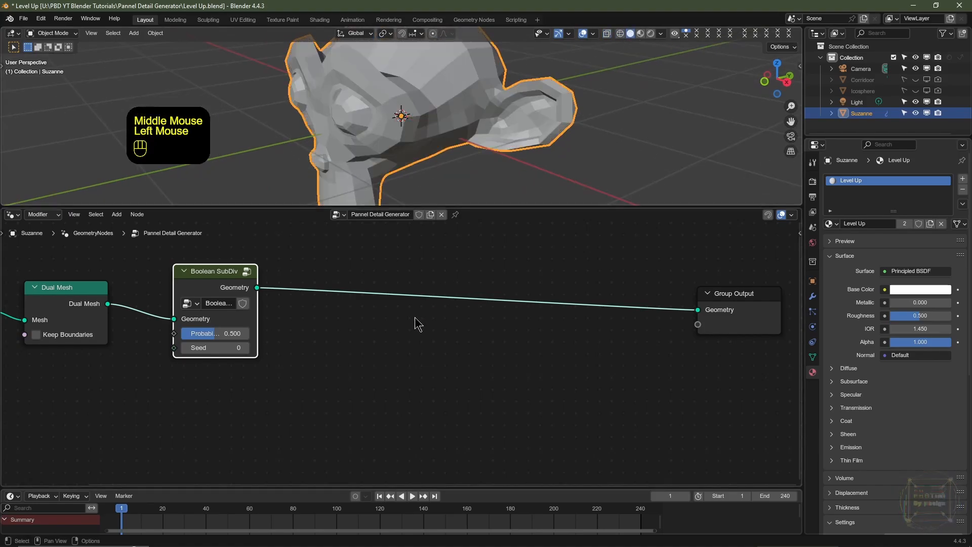
middle_drag(325, 353, 279, 361)
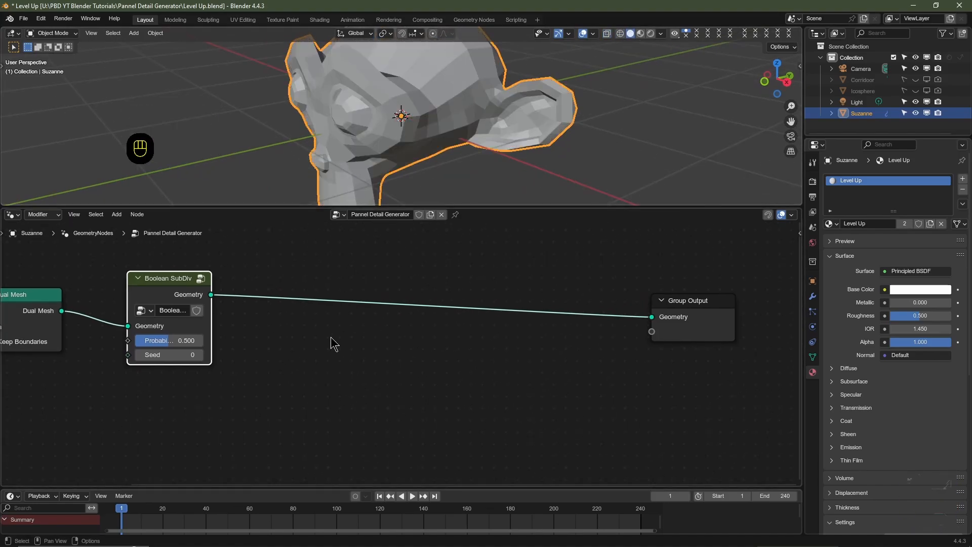
Insert a Split Edges node between Boolean SubDiv and Group Output
key(shift+a)
mouse_move(331, 338)
text(split)
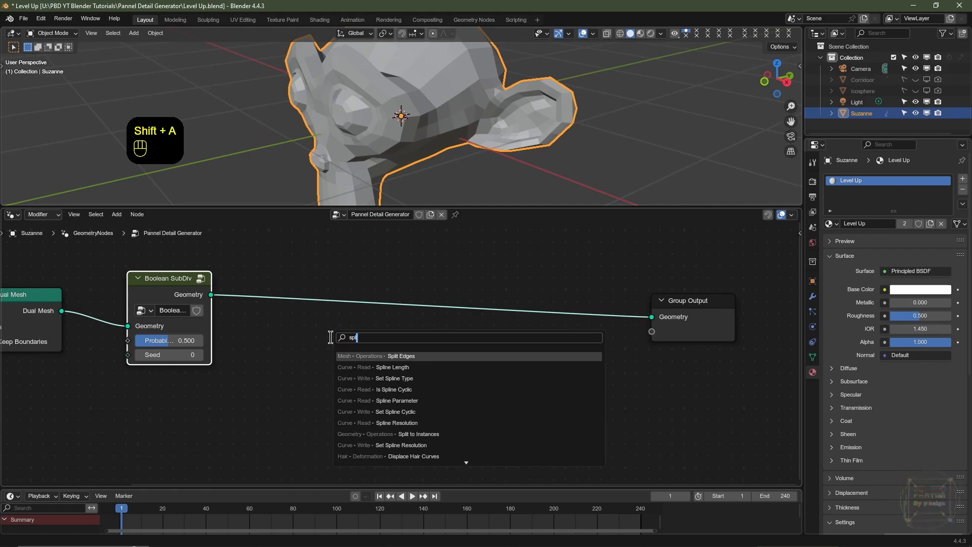
click(398, 356)
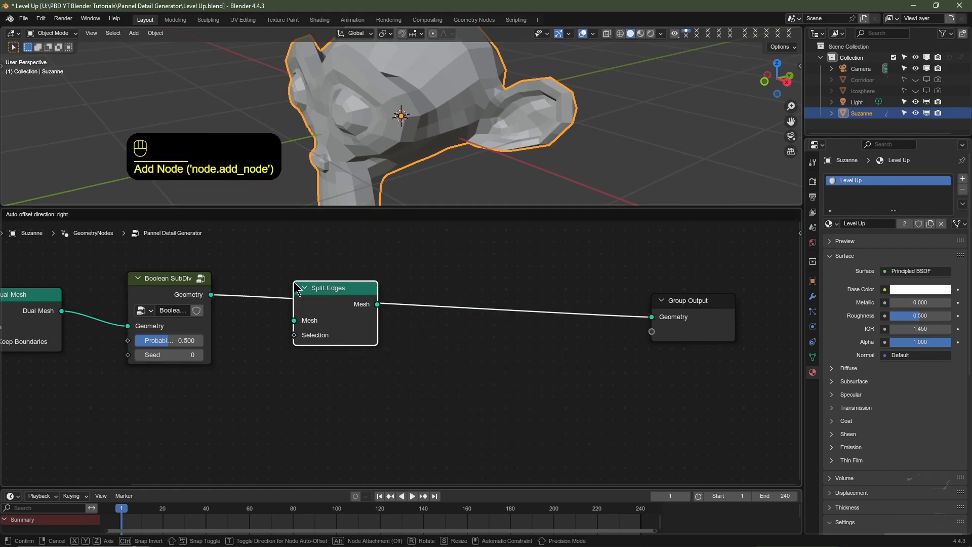
click(346, 308)
Insert an Extrude Mesh node between Split Edges and Group Output, and try an Offset Scale of about 0.05
key(shift+a)
mouse_move(346, 308)
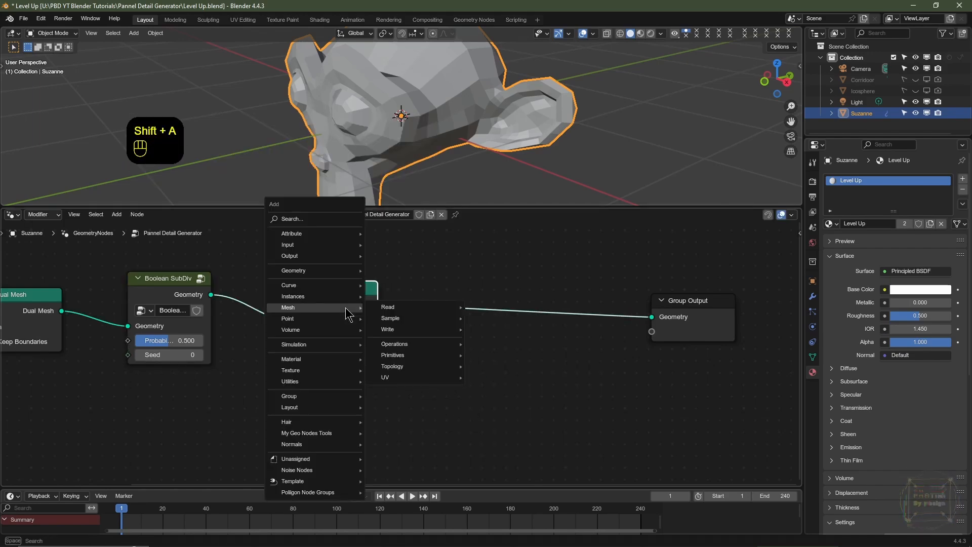
text(extru)
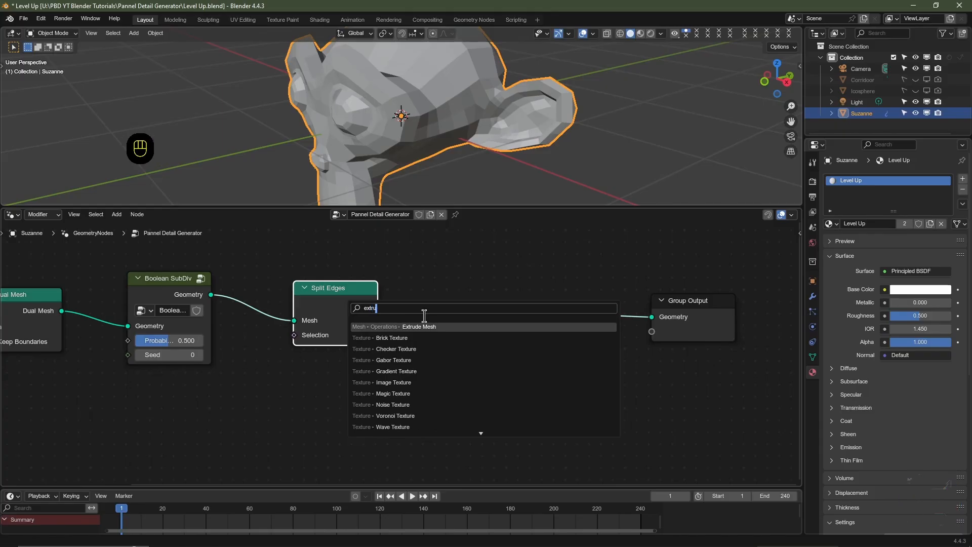
click(427, 327)
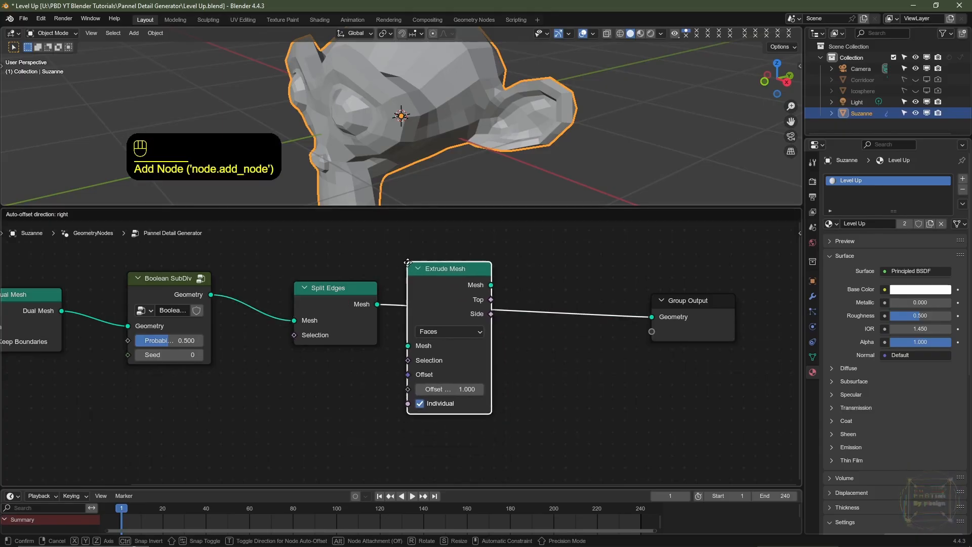
click(406, 270)
shift+drag(448, 394, 420, 394)
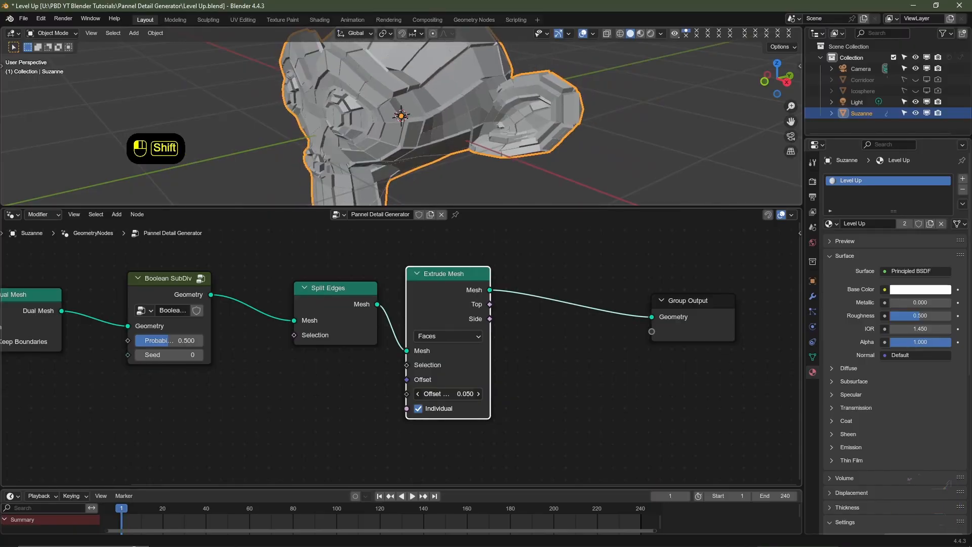
shift+right_click(466, 393)
Add a Random Value node below Split Edges and connect its Value to Extrude Mesh's Offset Scale
key(shift+a)
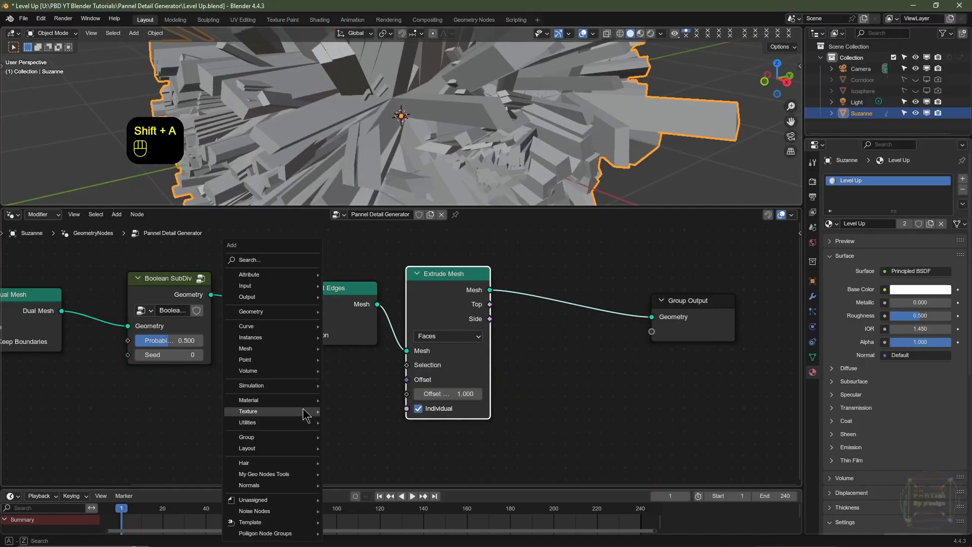
mouse_move(304, 410)
text(rand)
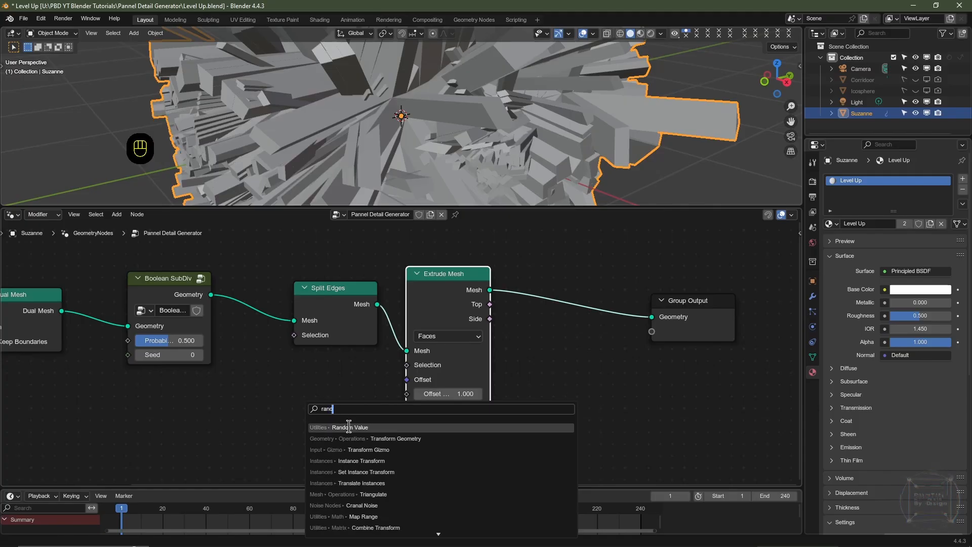
key(Return)
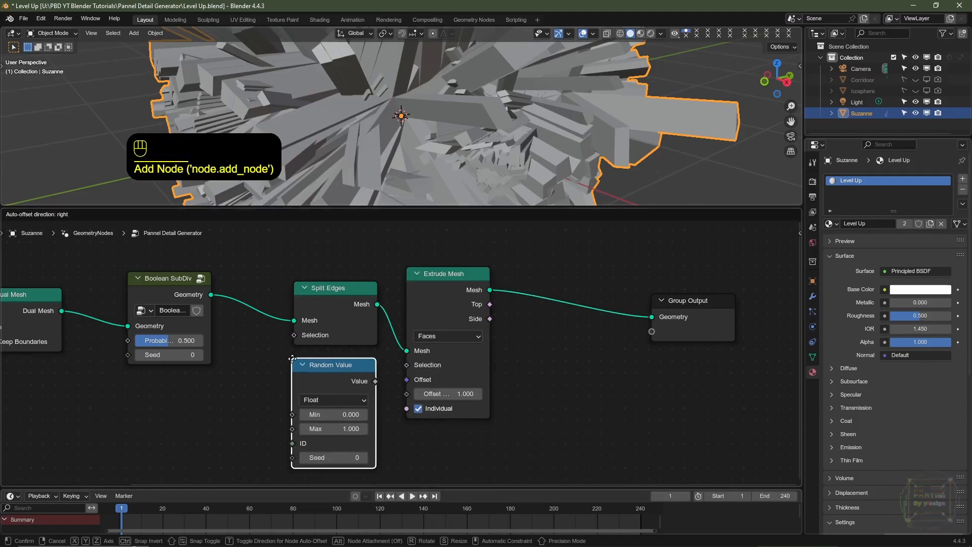
click(295, 365)
right_click(380, 386)
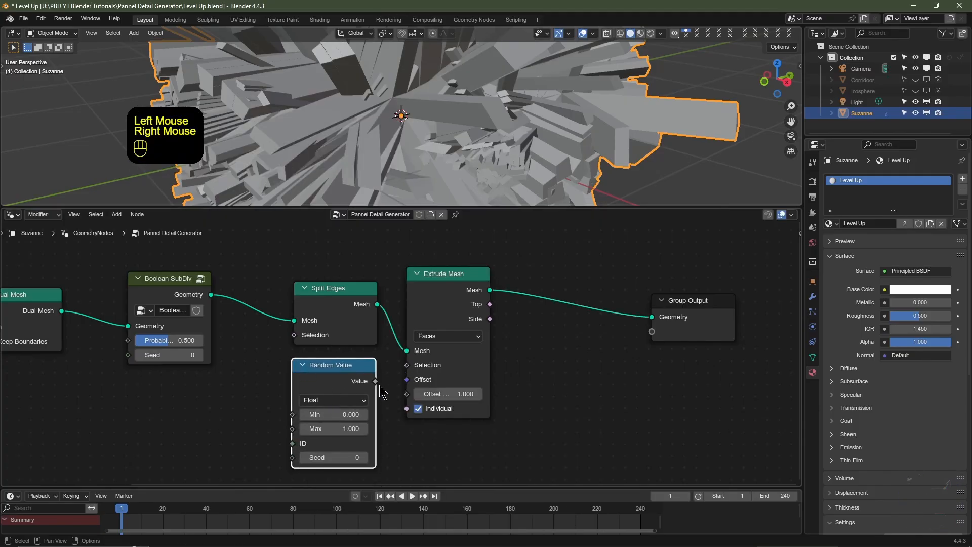
drag(372, 384, 410, 394)
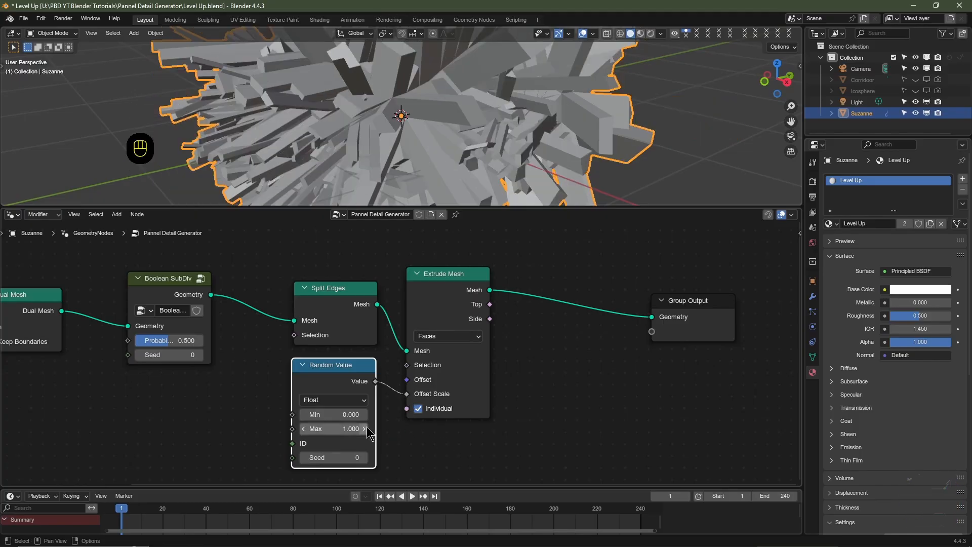
Set the Random Value node's Max to 0.2 and Min to 0.1
click(341, 429)
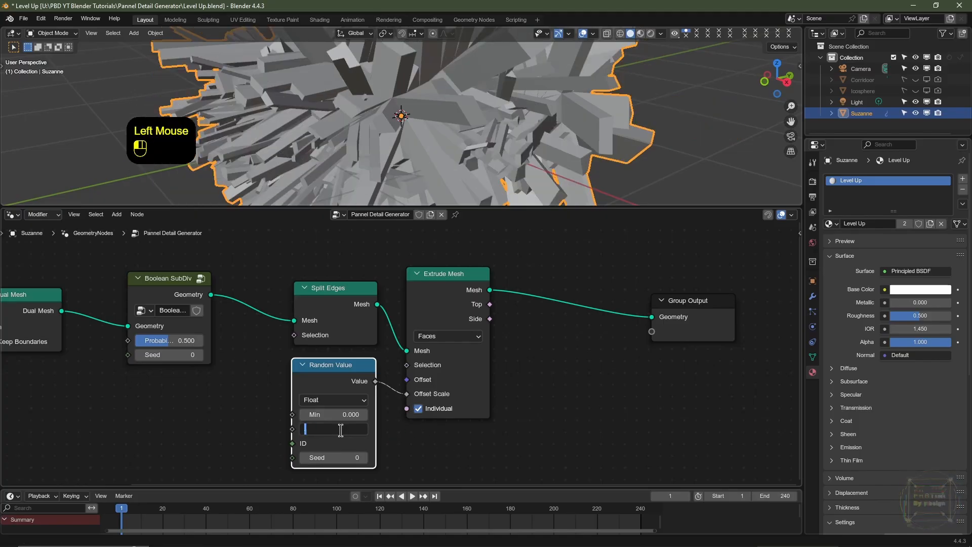
key(Return)
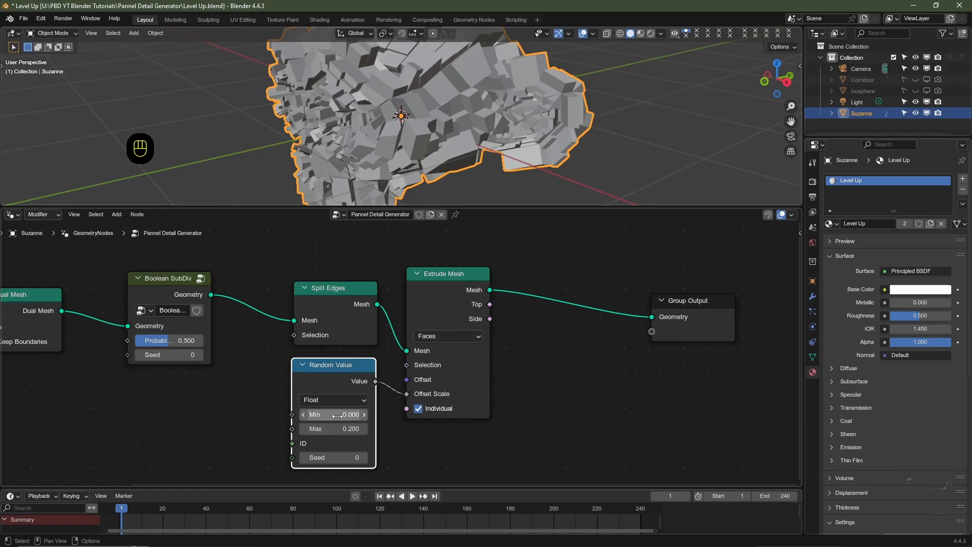
click(337, 415)
text(.1)
key(Return)
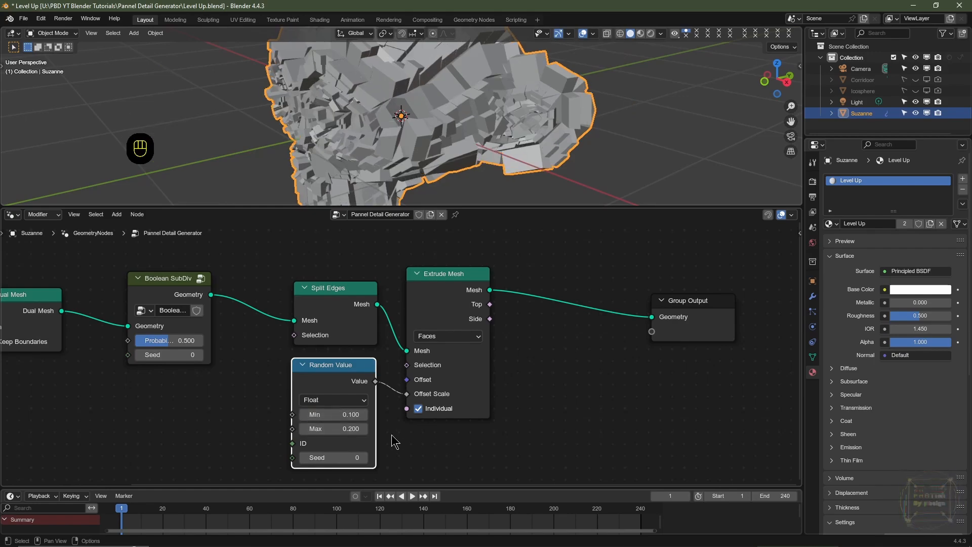
Reduce the Random Value node's range to Max 0.05 and Min 0.01
click(344, 429)
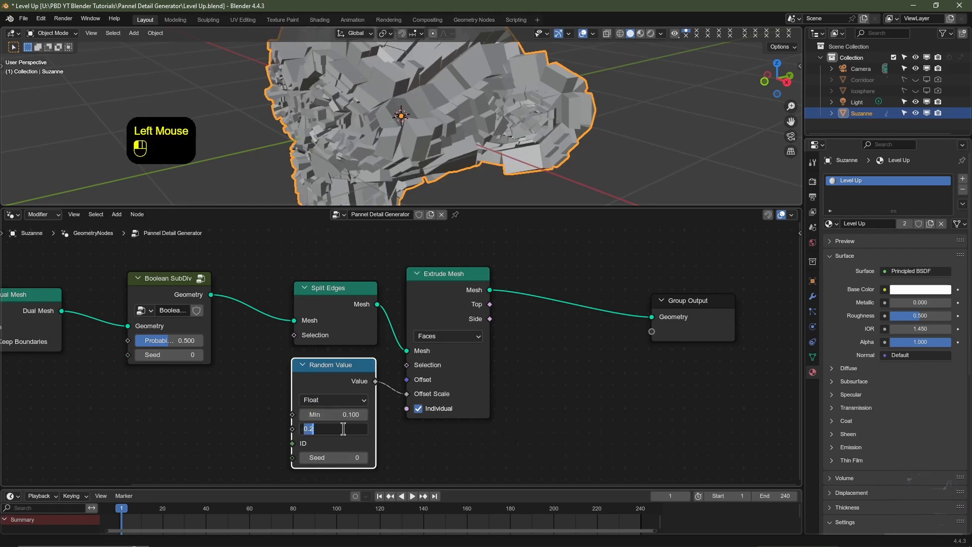
key(Return)
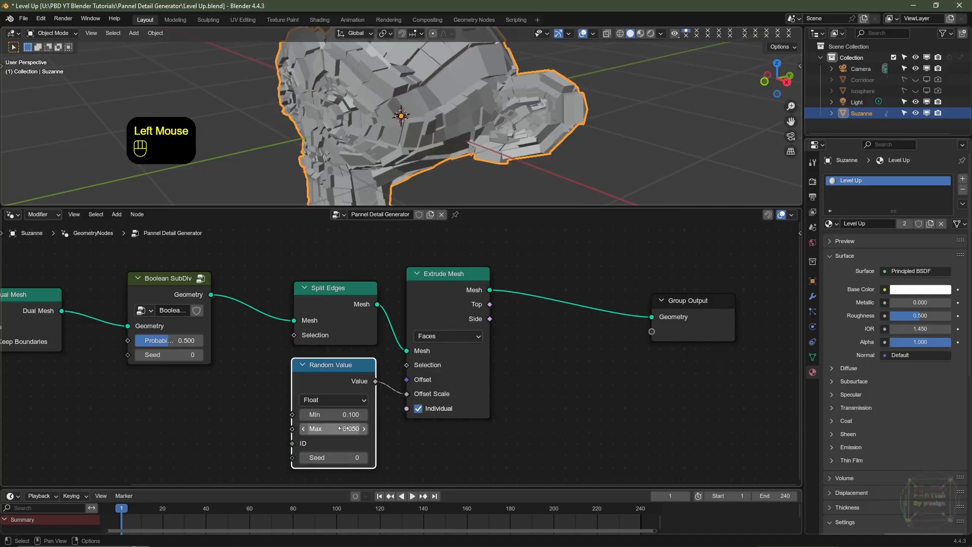
click(336, 415)
text(.)
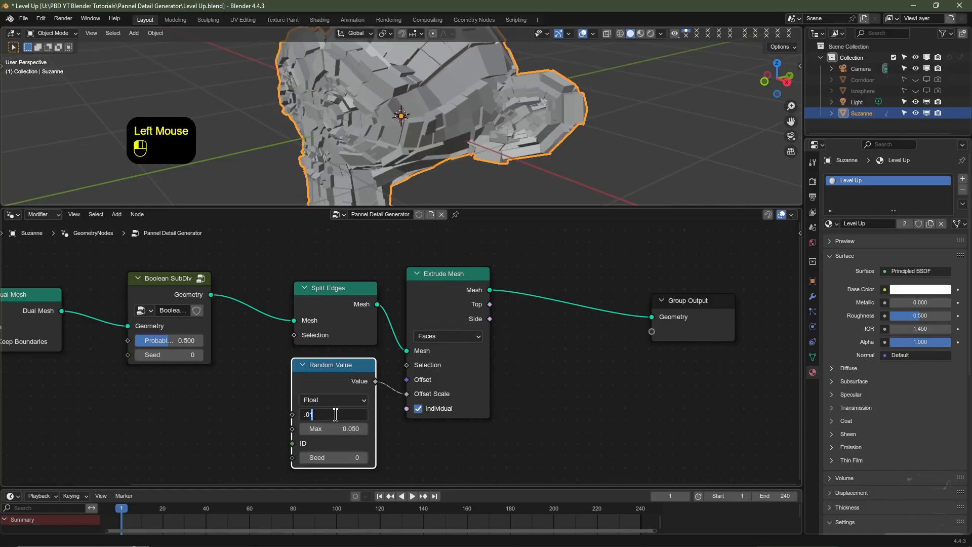
text(01)
key(Return)
middle_drag(398, 187, 426, 183)
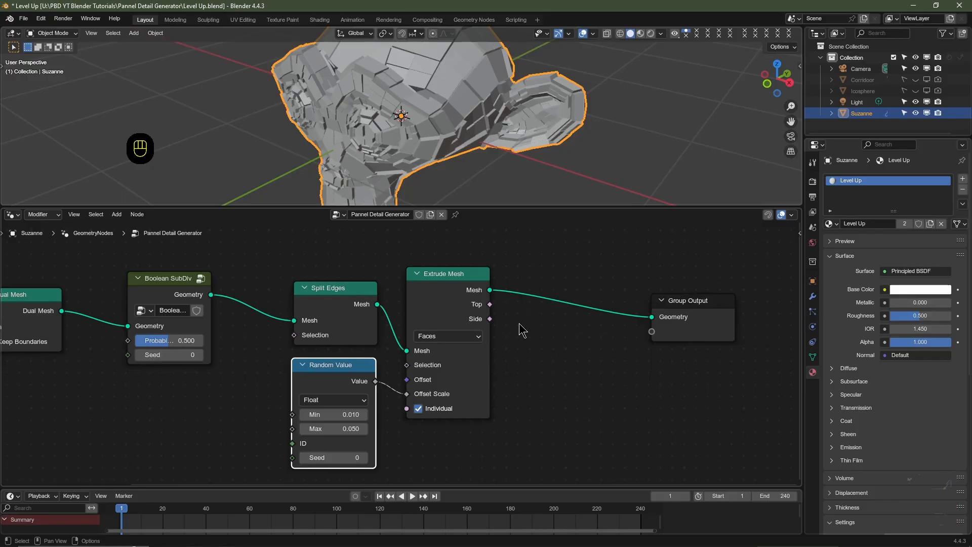
Insert a Scale Elements node between Extrude Mesh and Group Output, and try out its Scale value
key(shift+a)
mouse_move(523, 324)
text(scale)
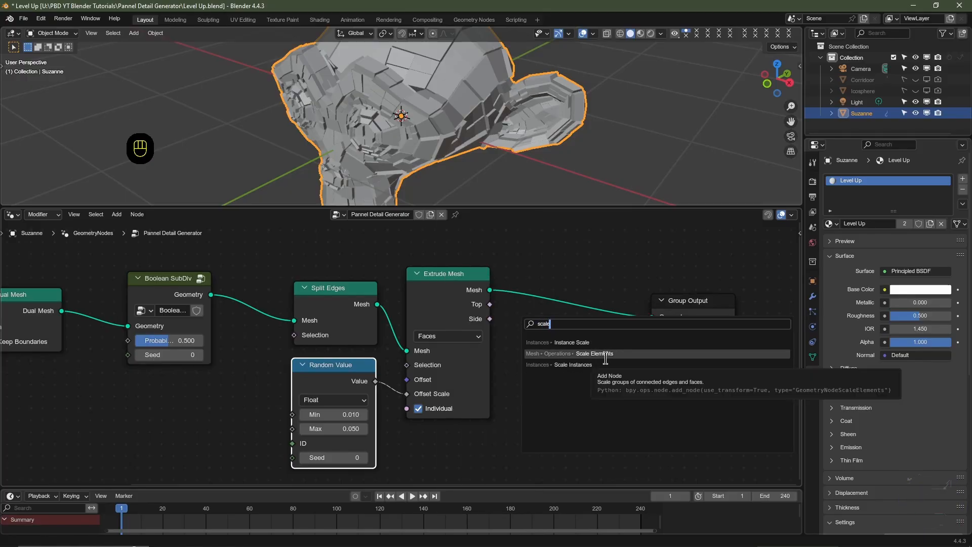
click(583, 354)
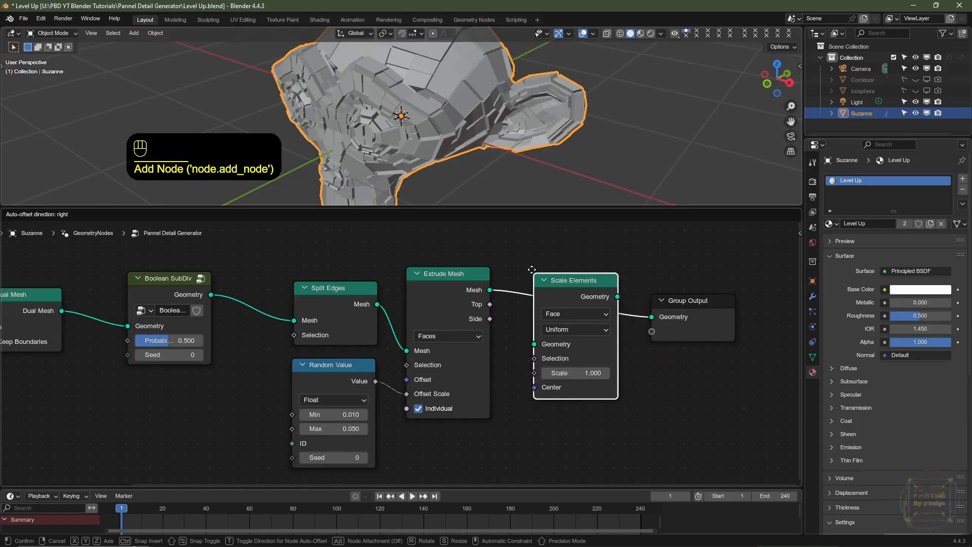
click(519, 253)
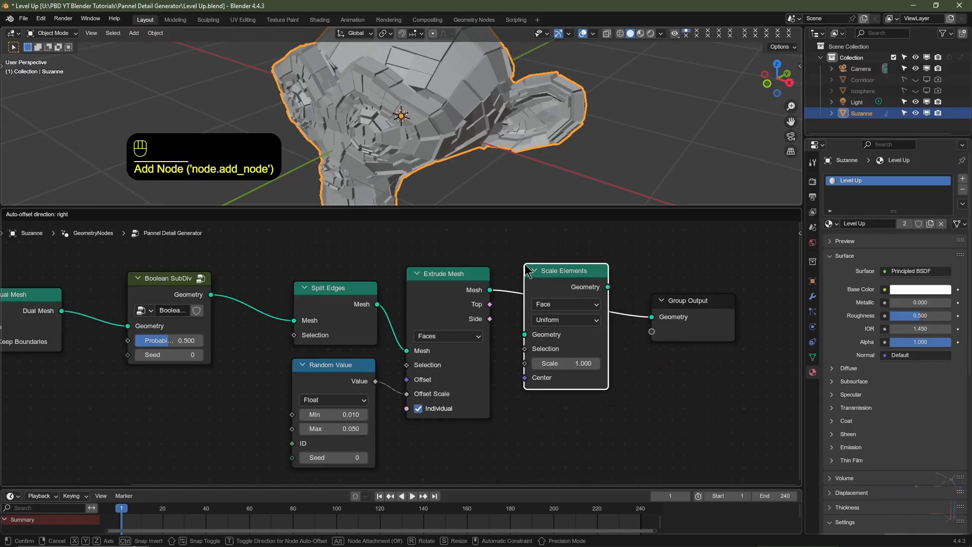
shift+drag(575, 365, 548, 365)
shift+right_click(574, 365)
Connect Extrude Mesh's Top output to the Selection input of Scale Elements
scroll(519, 130, up, 5)
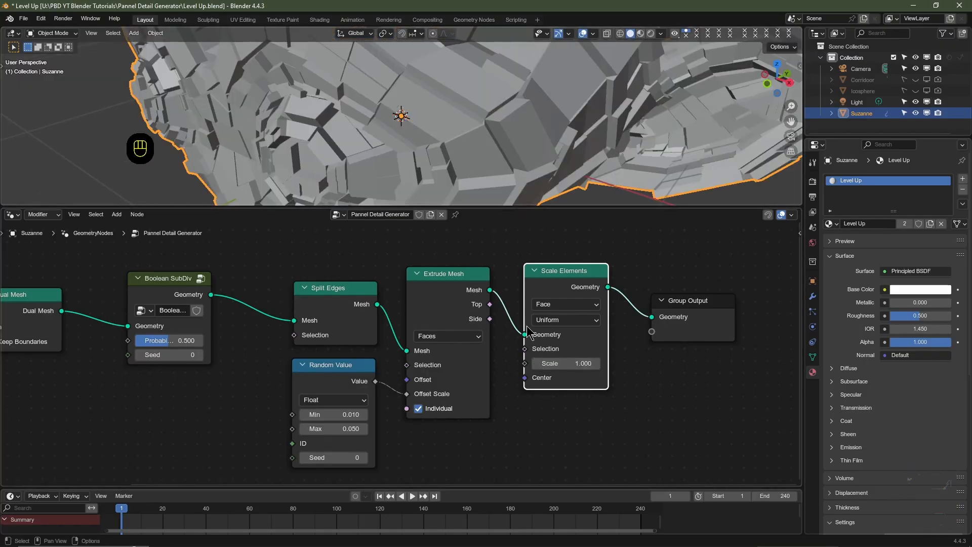
drag(458, 298, 457, 301)
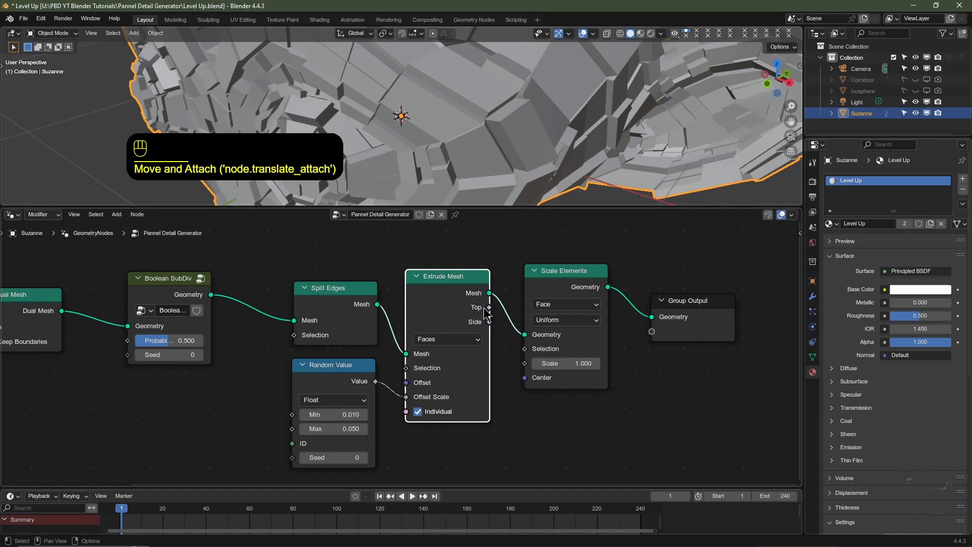
drag(489, 307, 578, 365)
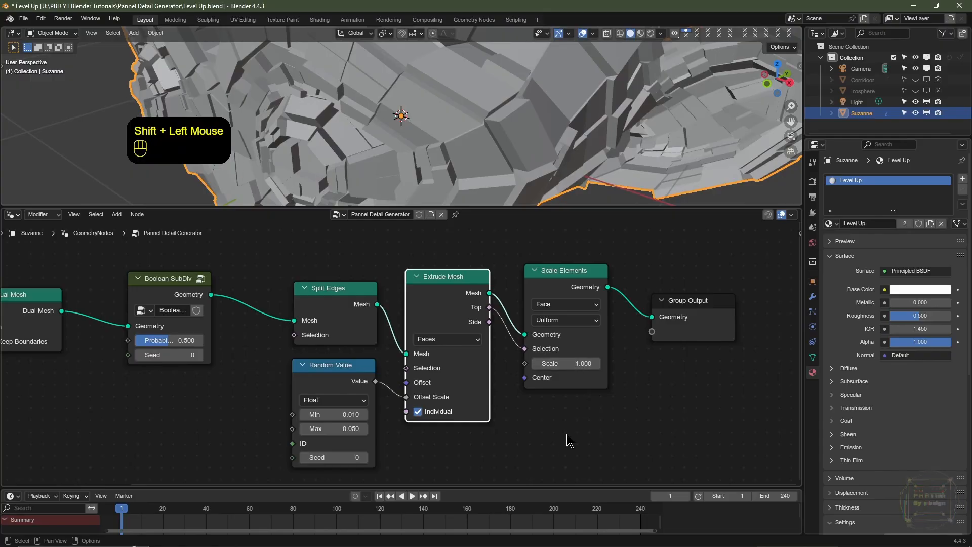
Duplicate the Random Value node below Extrude Mesh and connect its Value output to the Scale input of Scale Elements
middle_drag(447, 462, 416, 406)
click(314, 322)
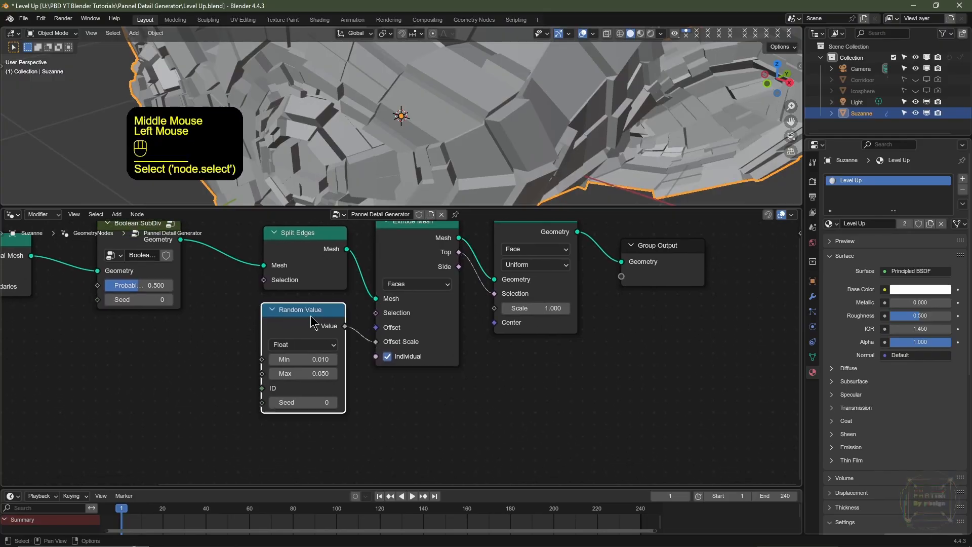
key(shift+d)
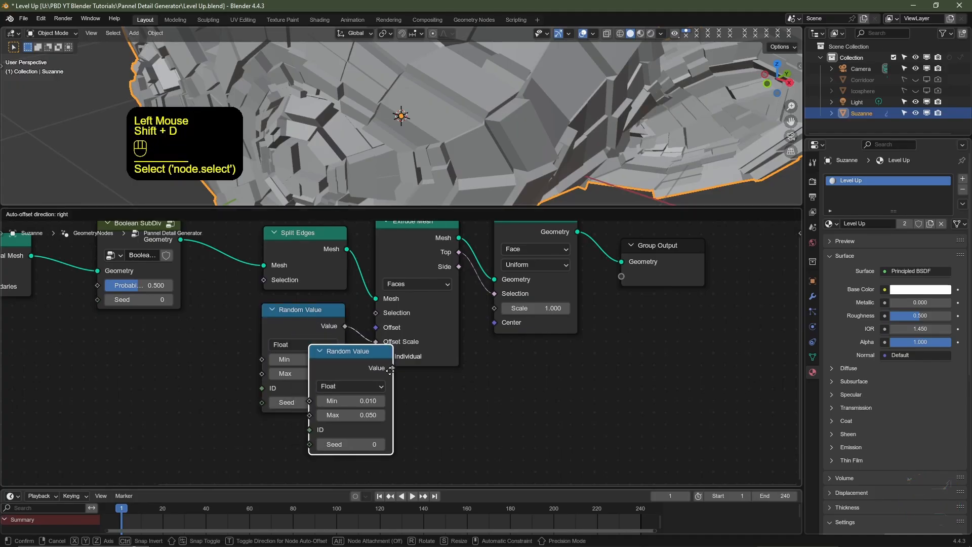
click(422, 386)
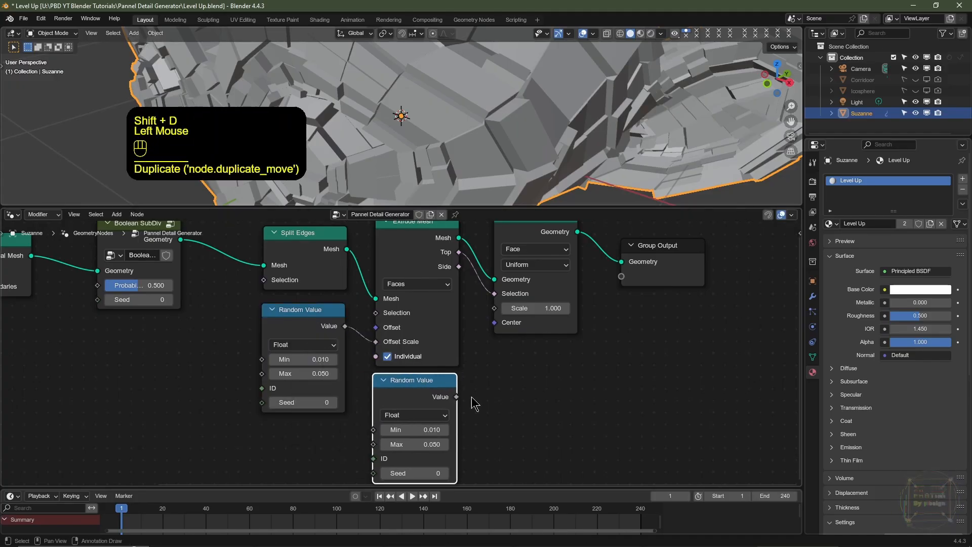
drag(457, 398, 494, 309)
middle_drag(576, 278, 578, 320)
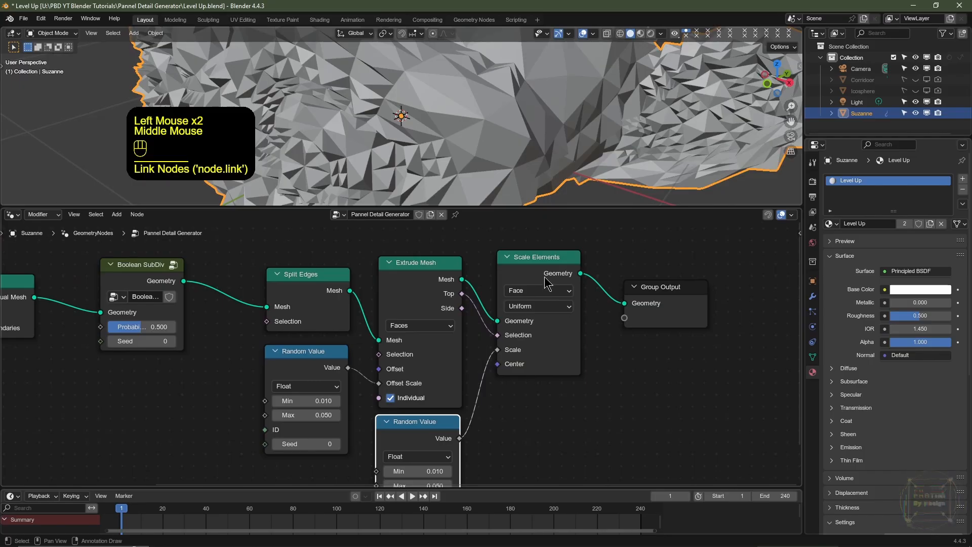
Set the duplicated Random Value node's Min to 0.75 and Max to 0.85
middle_drag(532, 463, 537, 396)
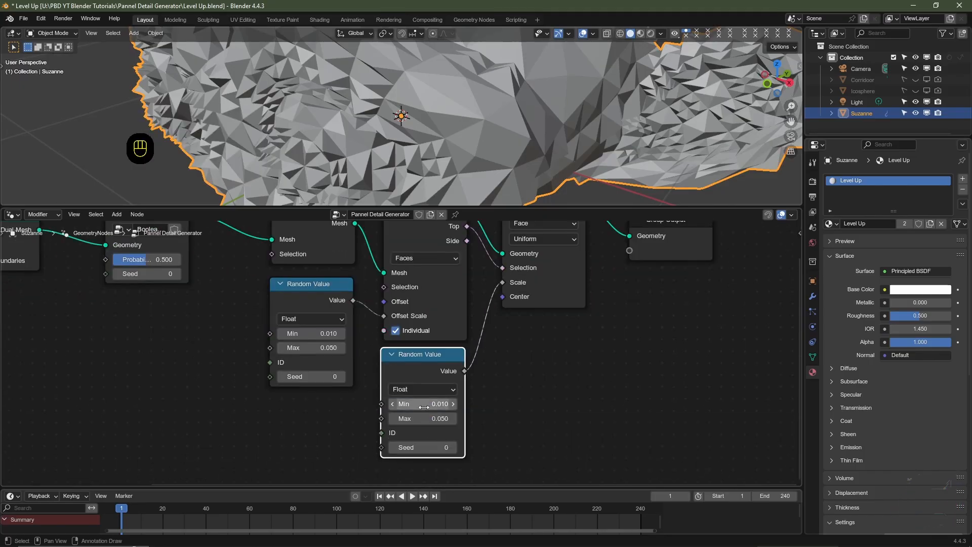
shift+drag(424, 407, 456, 407)
drag(424, 419, 427, 420)
scroll(525, 399, up, 1)
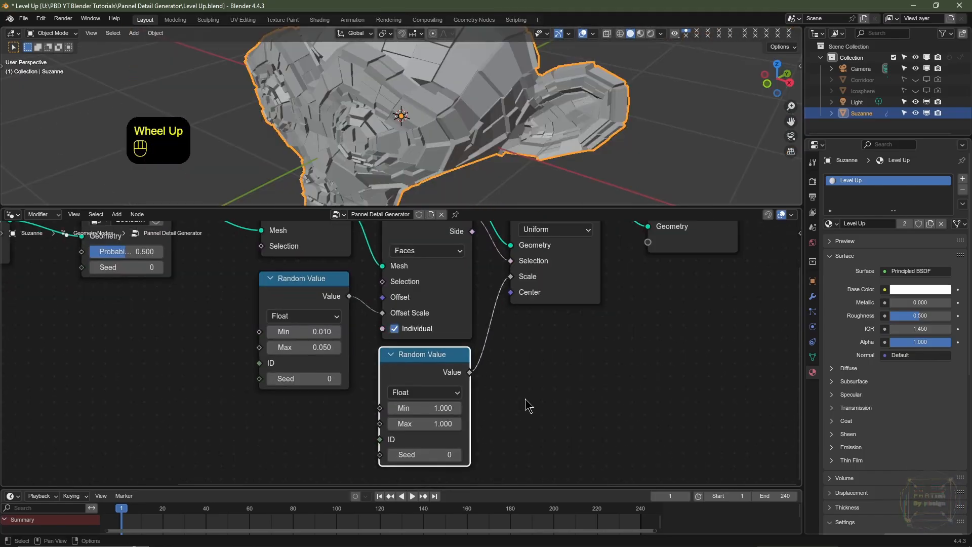
scroll(526, 405, up, 1)
click(447, 425)
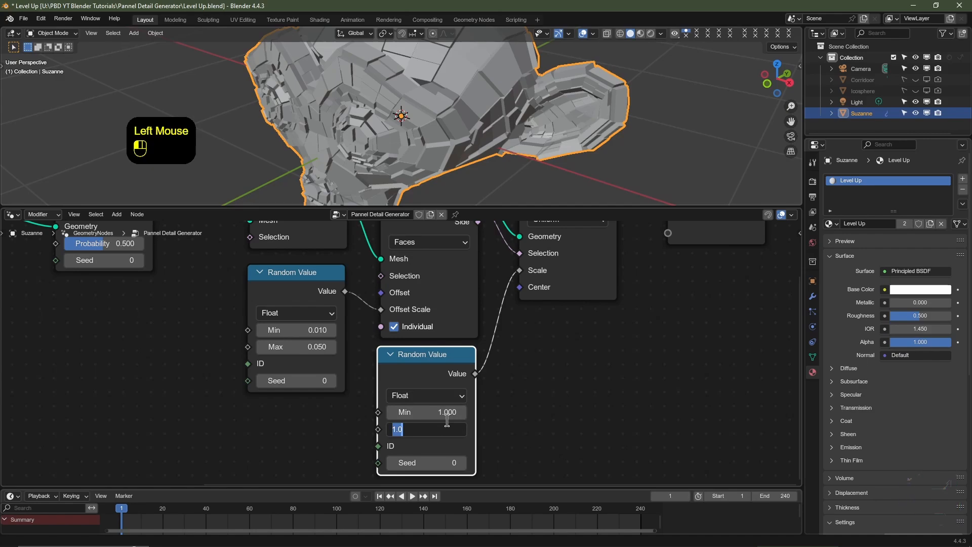
key(Return)
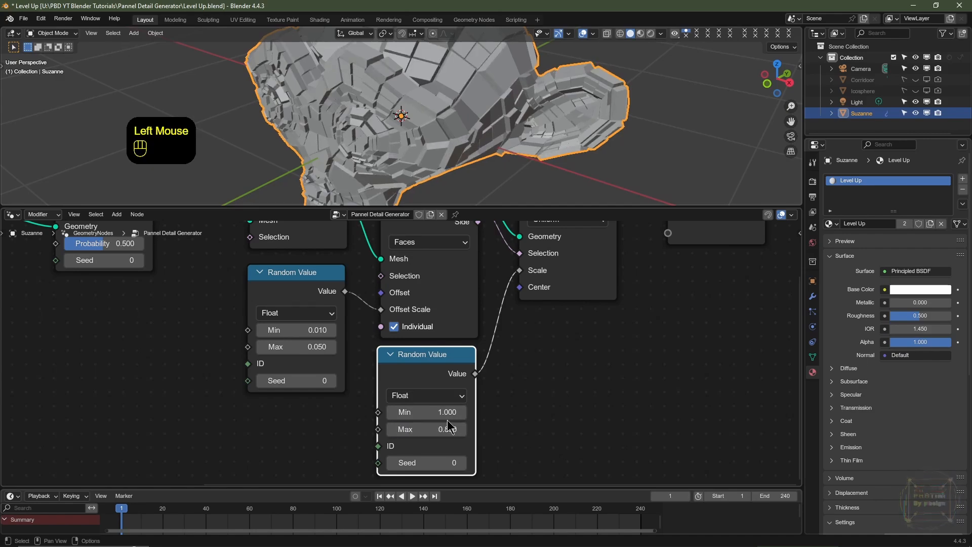
click(442, 414)
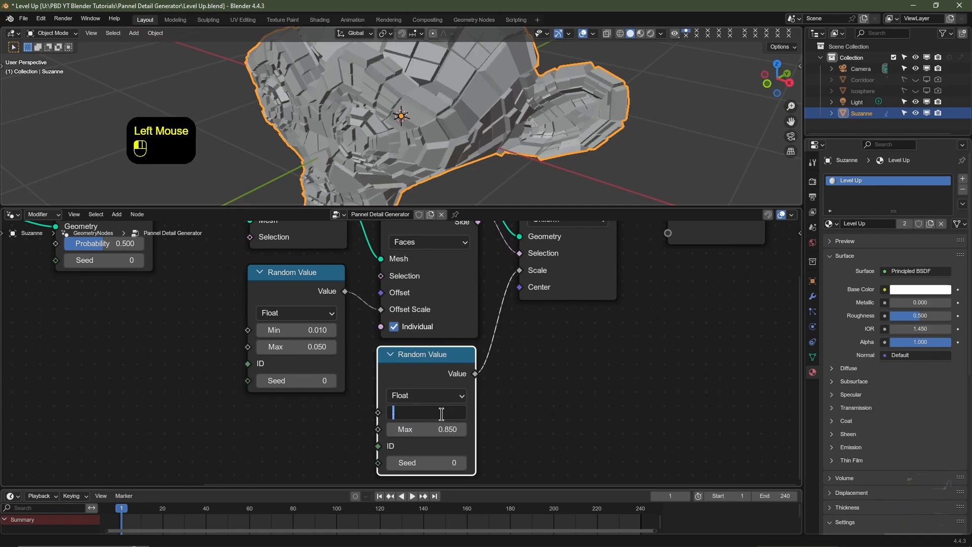
Set the Seed to 474 on the extrusion's Random Value node and to 476 on the scale's Random Value node
mouse_move(385, 86)
middle_down()
mouse_move(377, 75)
mouse_move(372, 96)
middle_up()
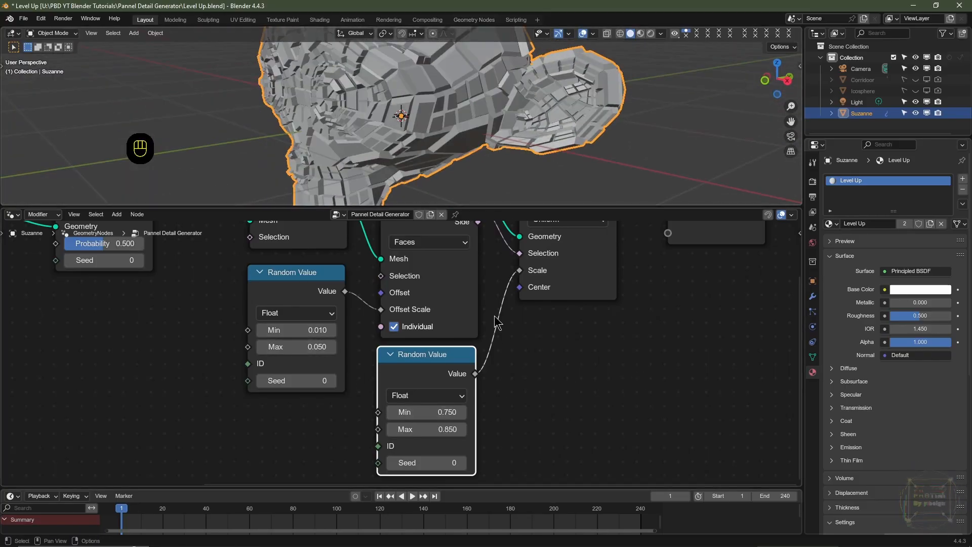
scroll(451, 114, down, 2)
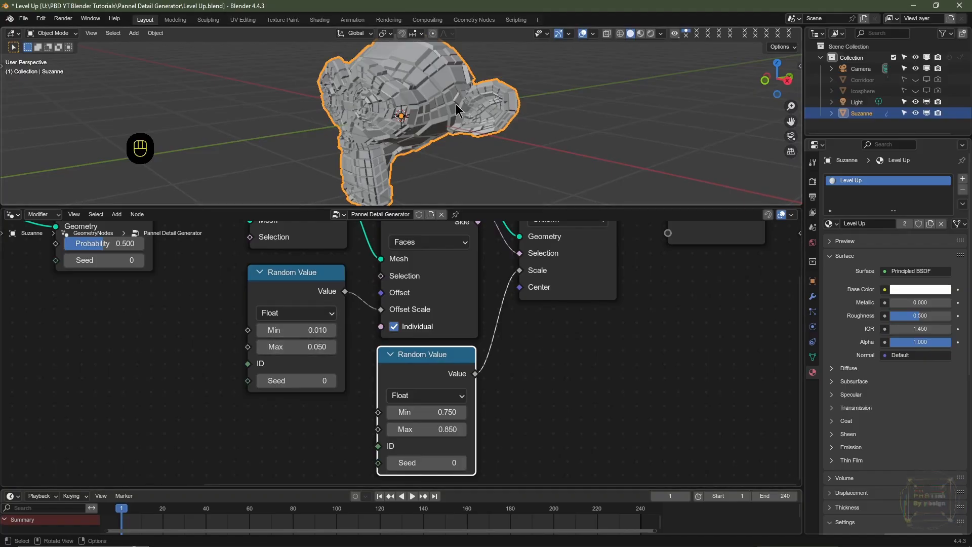
middle_drag(457, 110, 436, 122)
drag(283, 380, 329, 380)
drag(413, 460, 441, 461)
Set the Boolean SubDiv group node's Seed to 251 and view the whole Suzanne model
scroll(406, 451, down, 2)
middle_drag(375, 390, 370, 439)
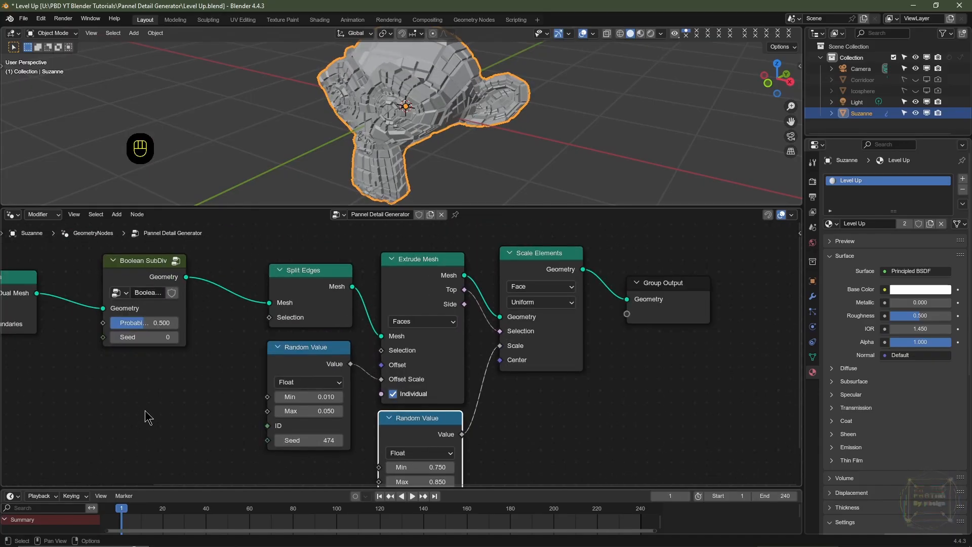
drag(145, 338, 319, 310)
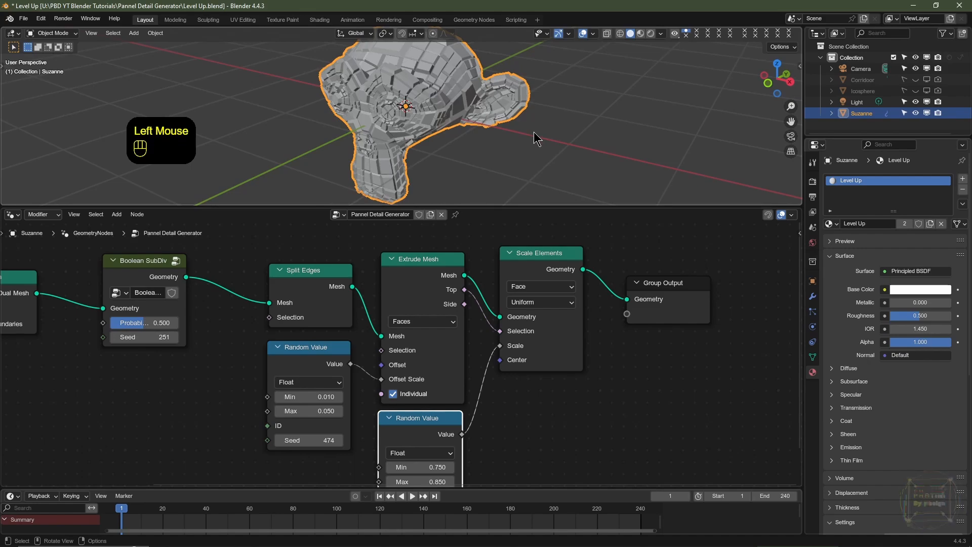
scroll(380, 154, down, 2)
middle_drag(381, 154, 361, 147)
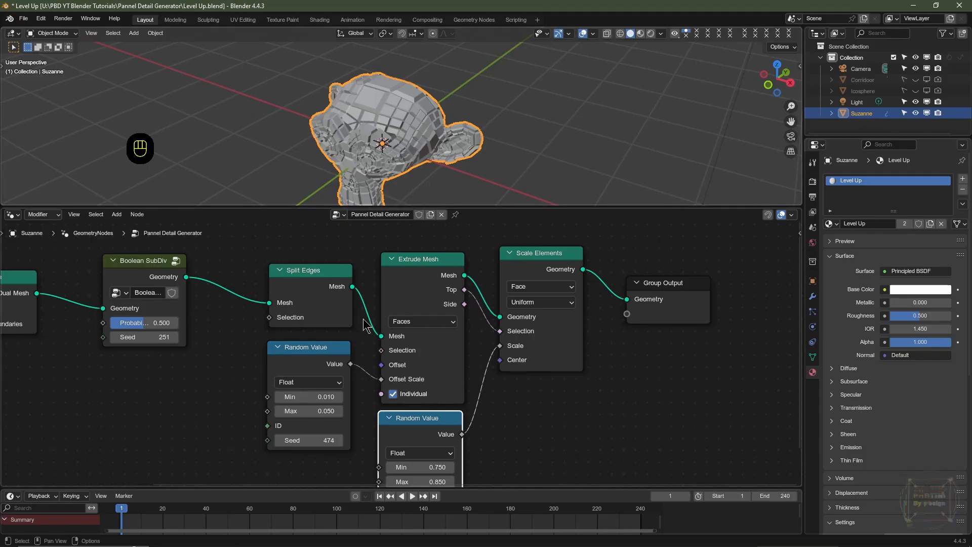
Duplicate the Group Input node, place it below Split Edges, and connect its empty socket to Extrude Mesh's Selection input
scroll(373, 337, down, 4)
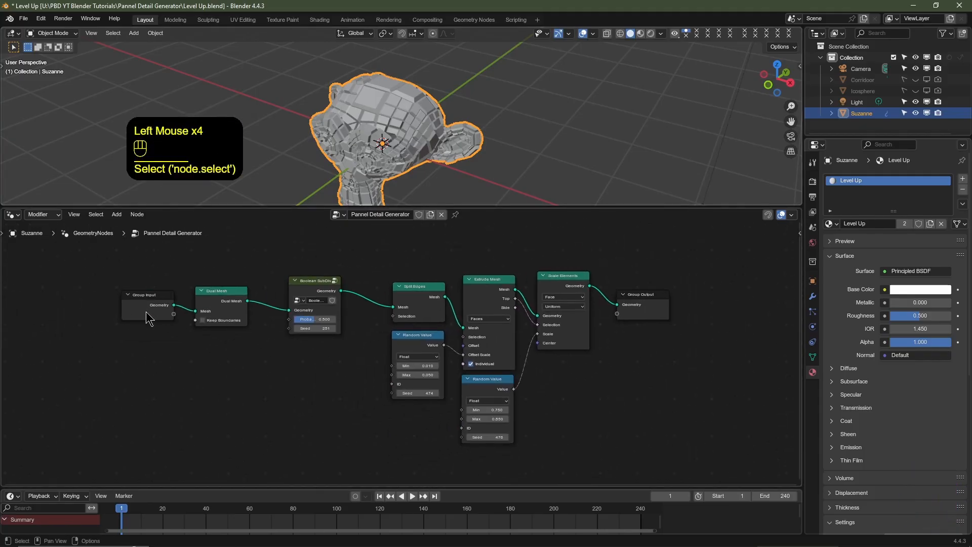
click(148, 310)
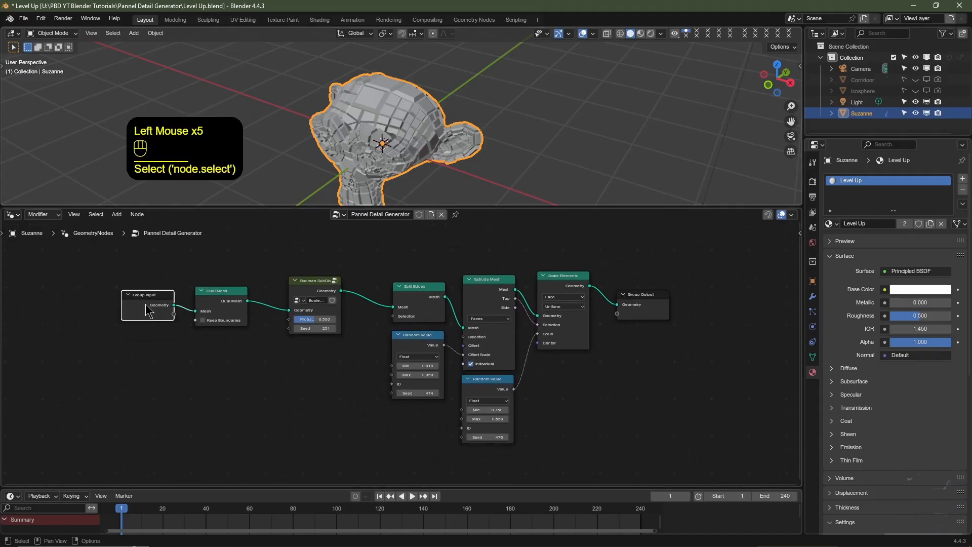
key(shift+d)
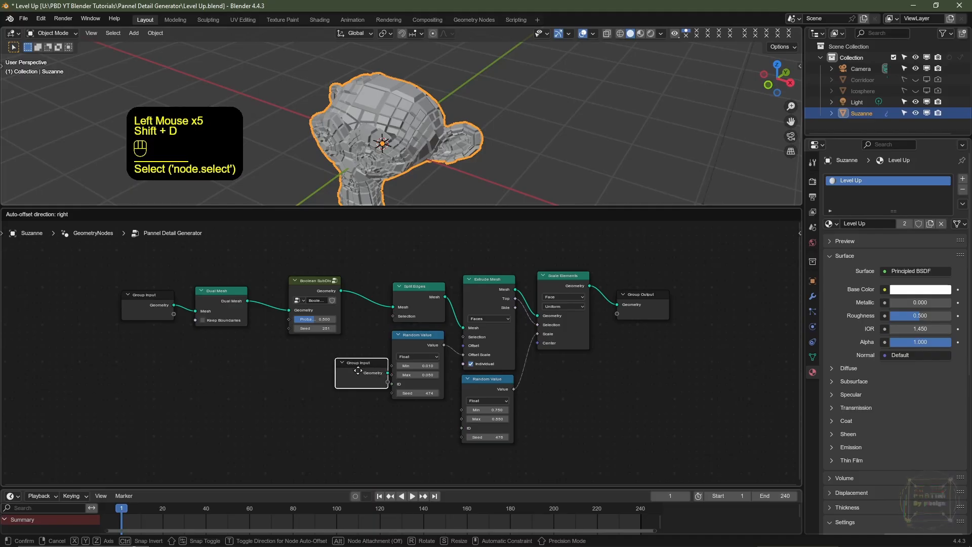
click(357, 374)
scroll(357, 373, up, 3)
middle_drag(394, 327, 383, 318)
drag(383, 318, 388, 384)
drag(288, 348, 377, 324)
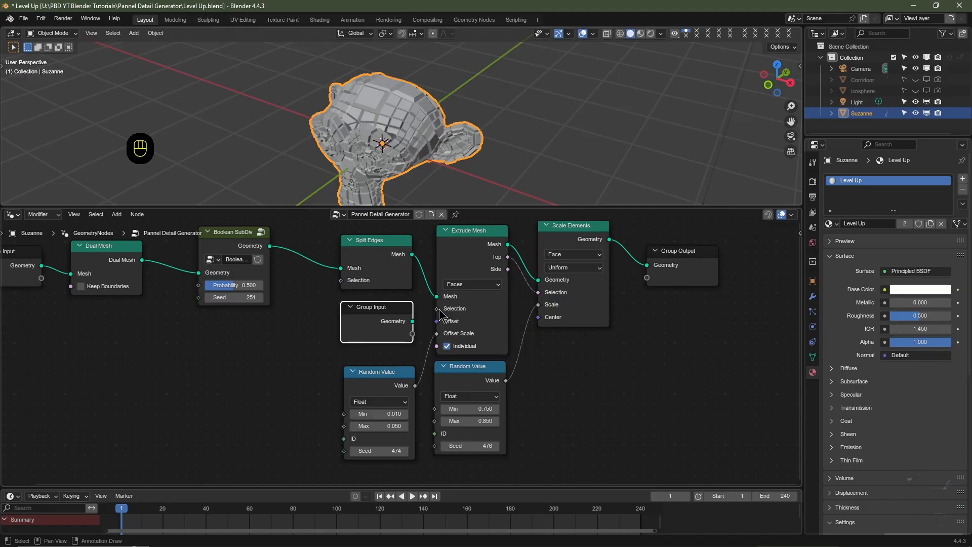
drag(439, 311, 416, 343)
Rename the node group's Selection input socket to "Vertex Group"
click(387, 339)
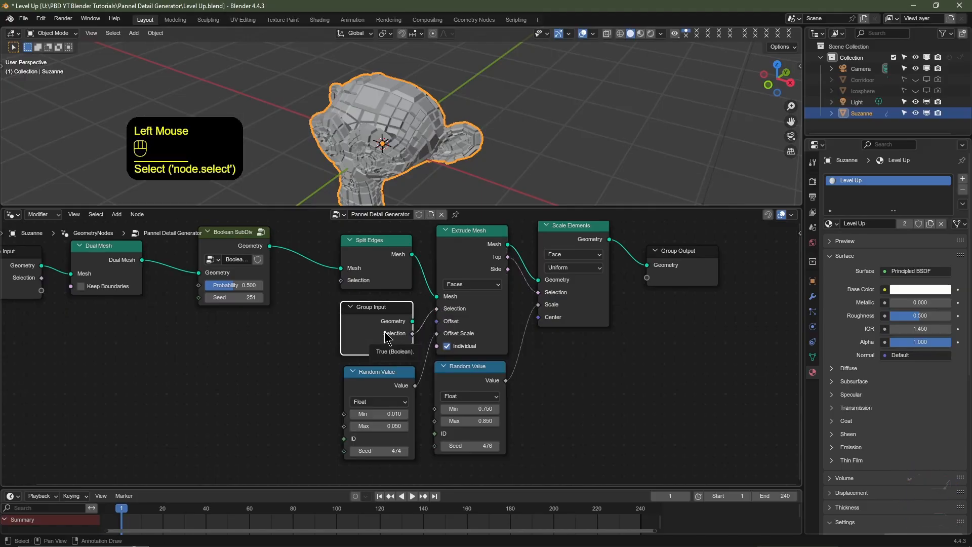
key(n)
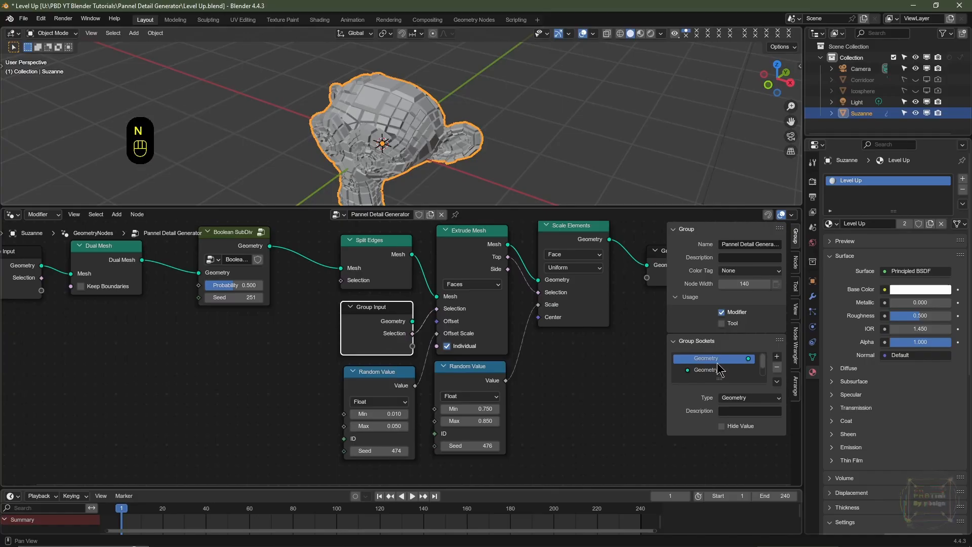
middle_drag(719, 362, 780, 251)
click(795, 233)
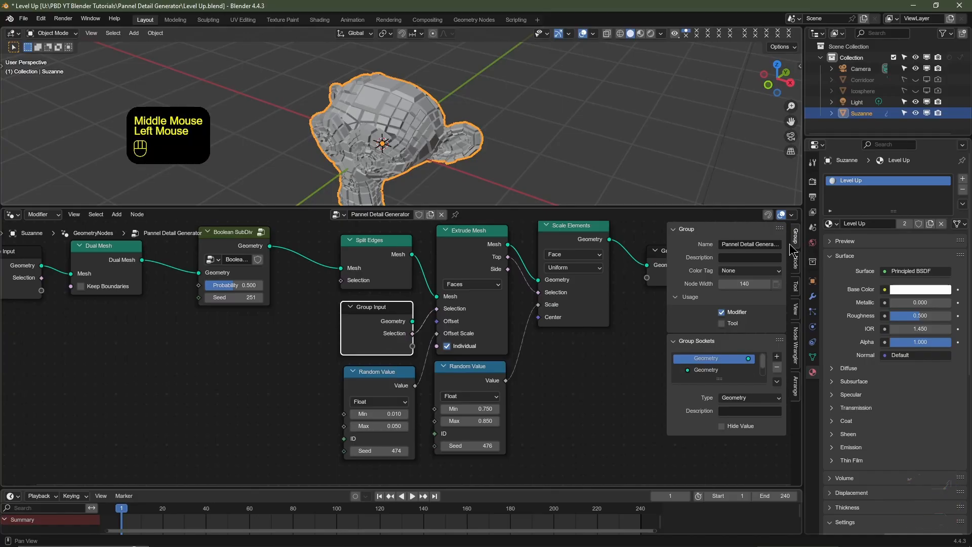
drag(719, 378, 719, 413)
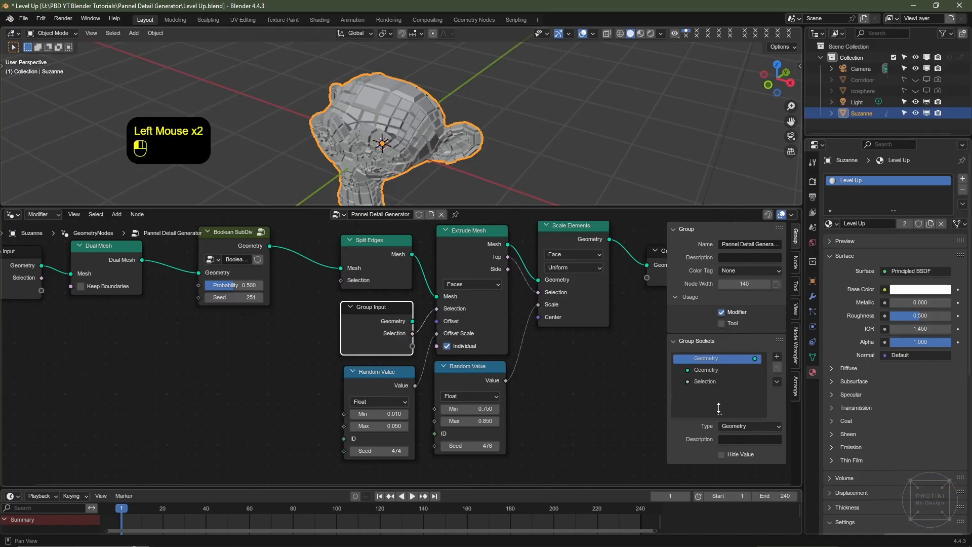
click(712, 383)
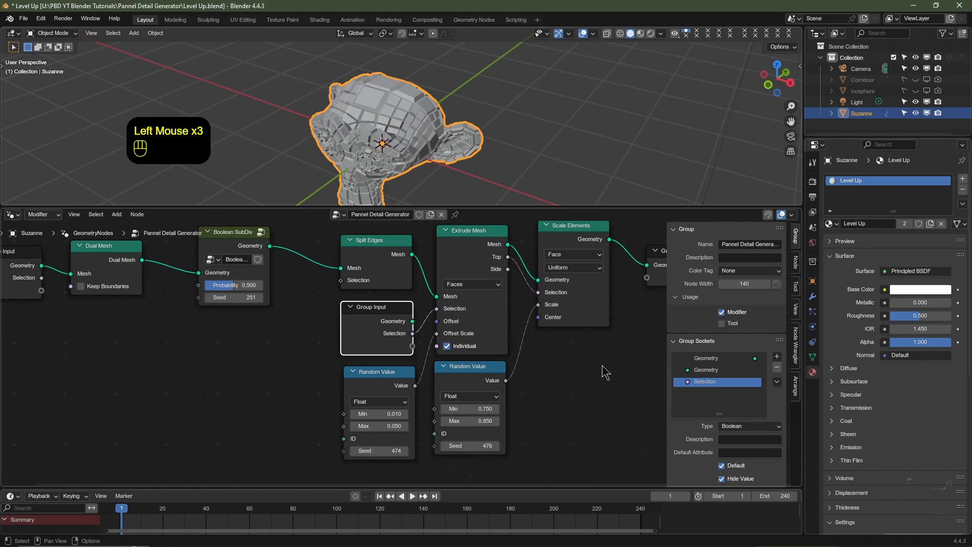
double_click(709, 384)
text(Vertex)
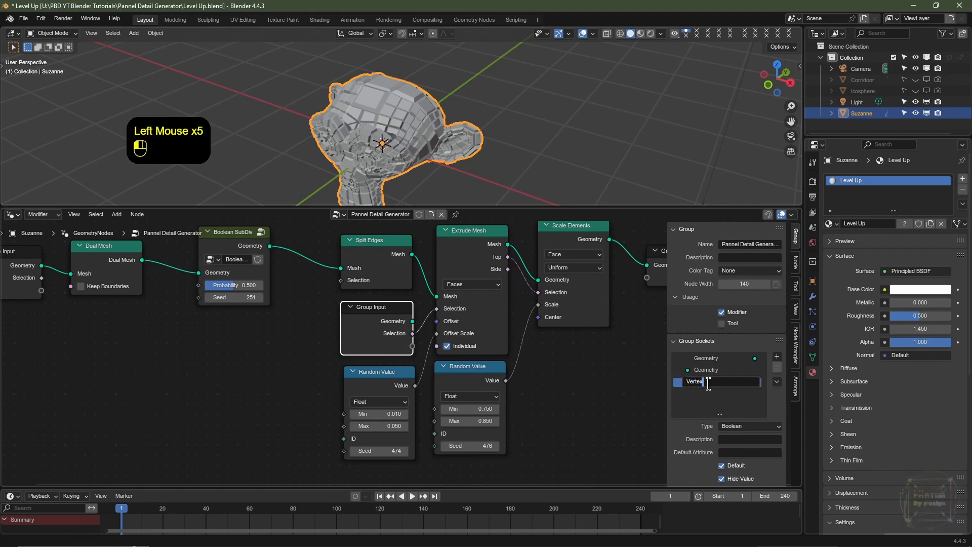
text( Group)
key(Return)
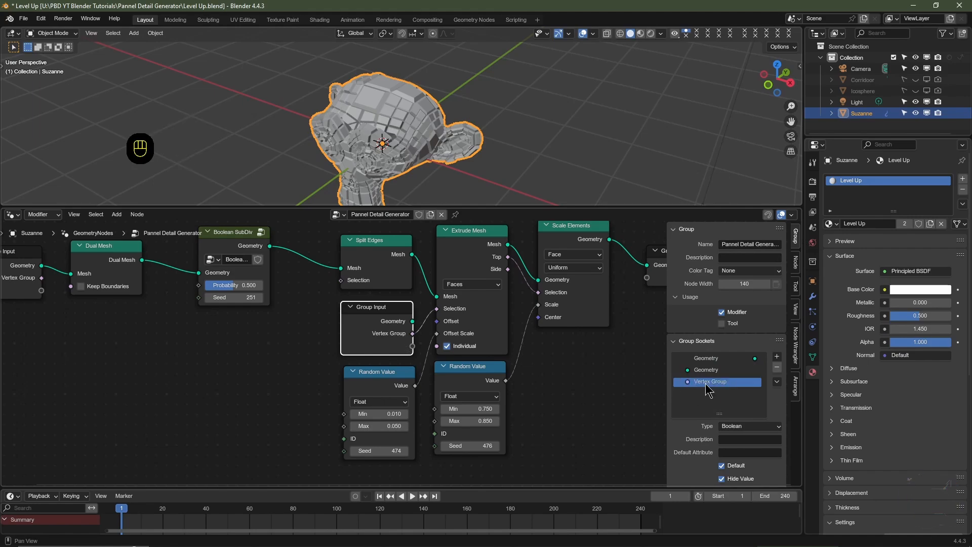
key(n)
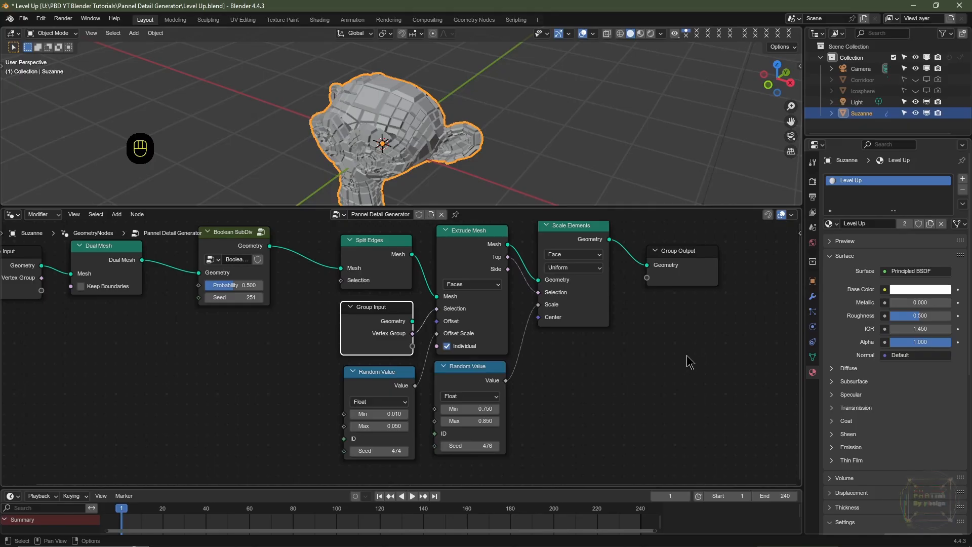
Switch the Geometry Nodes modifier's Vertex Group input from a plain value to a named attribute
click(813, 297)
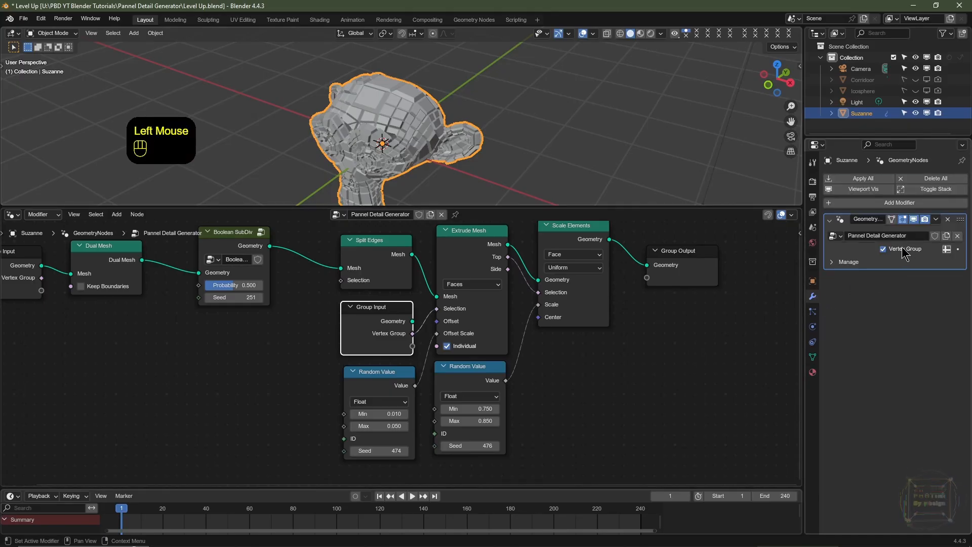
click(947, 250)
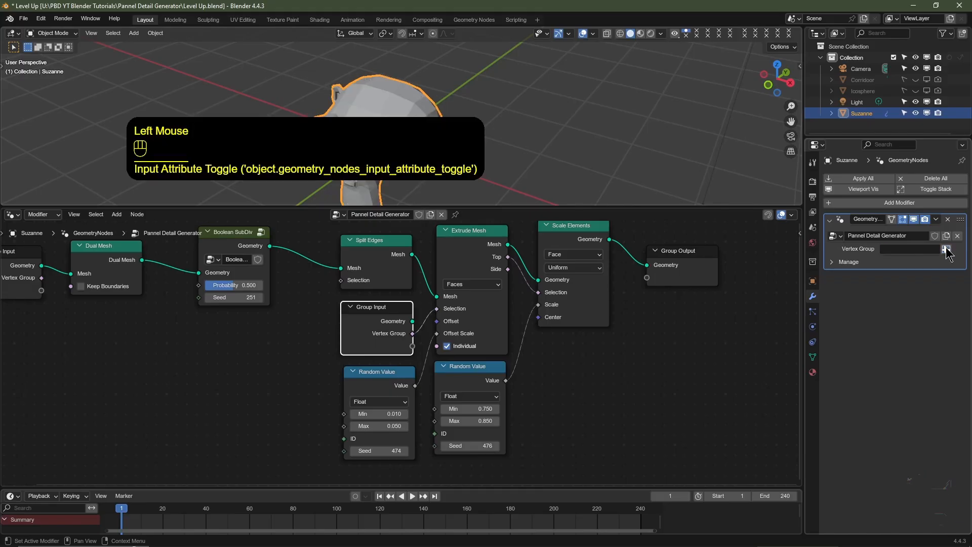
Show Suzanne's mesh data properties, enter Edit Mode in face selection, and select four faces on top of the head
click(813, 358)
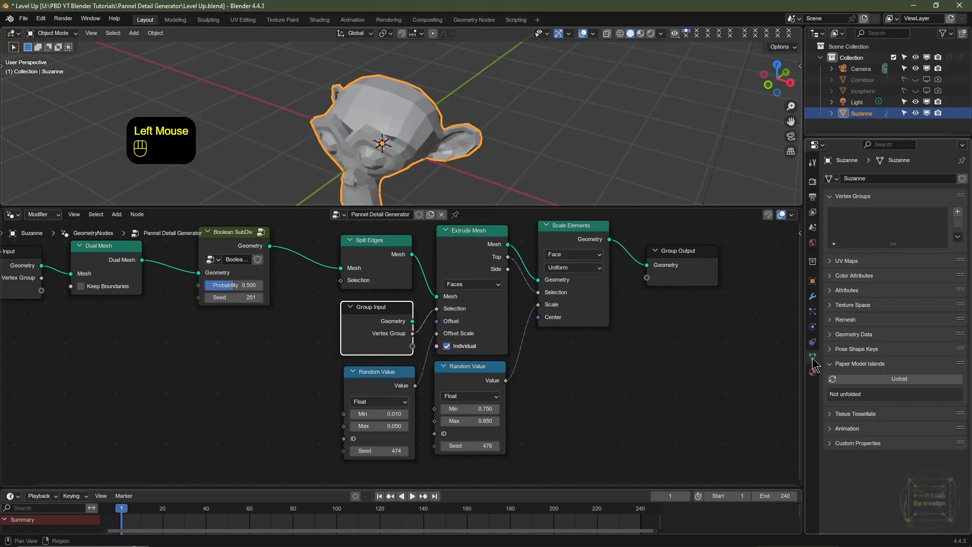
key(Tab)
middle_drag(374, 141, 390, 115)
click(389, 115)
shift+click(365, 107)
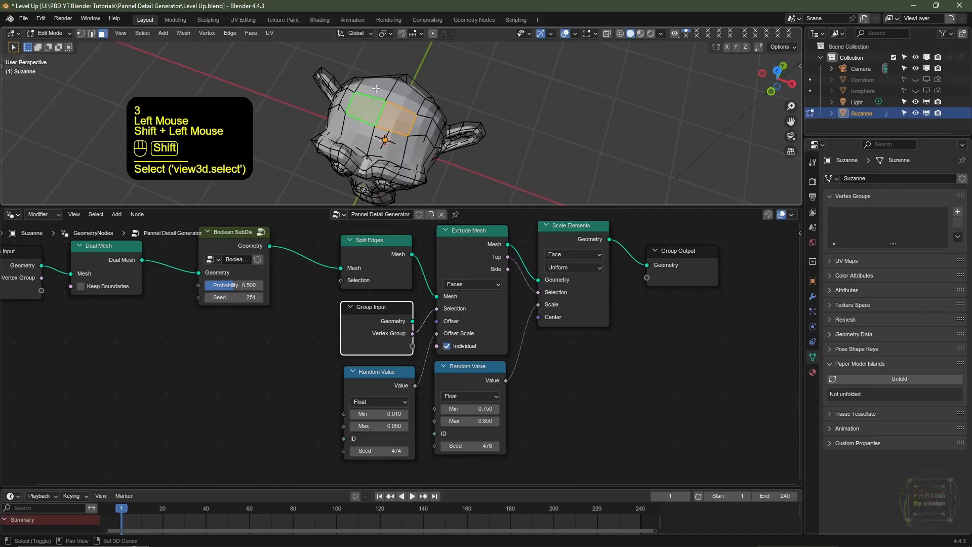
shift+click(379, 88)
shift+click(409, 94)
Select all linked faces of both Suzanne eyeballs instead of the head faces
middle_drag(408, 94, 464, 110)
scroll(431, 101, up, 3)
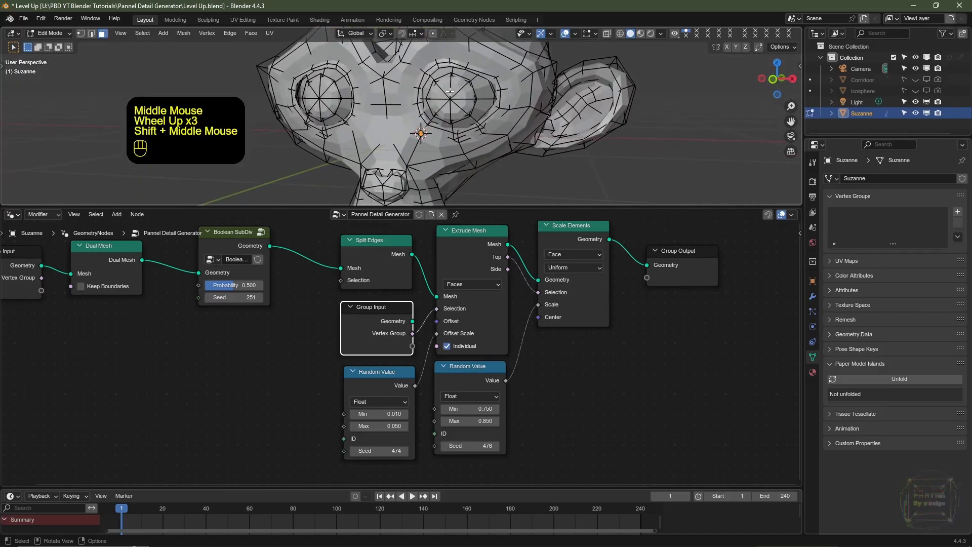
key(l)
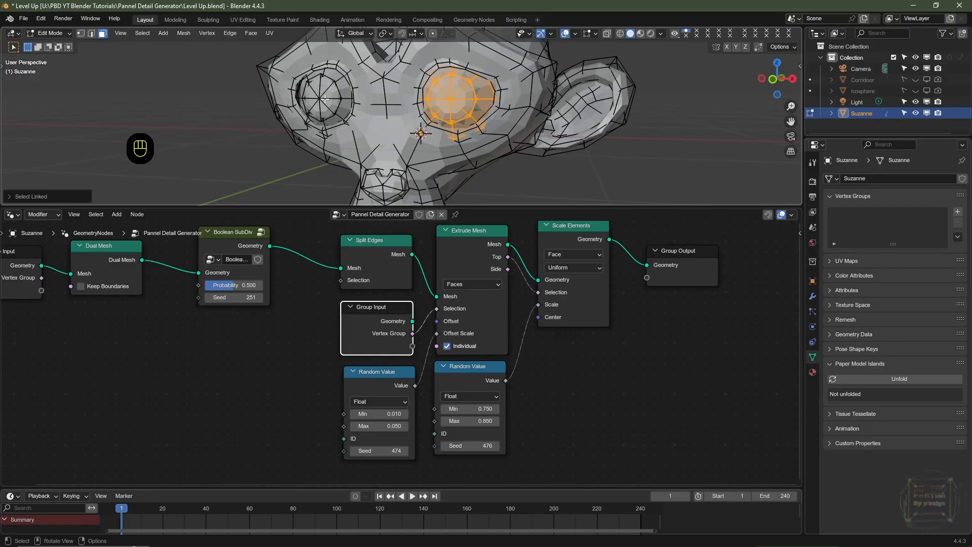
key(l)
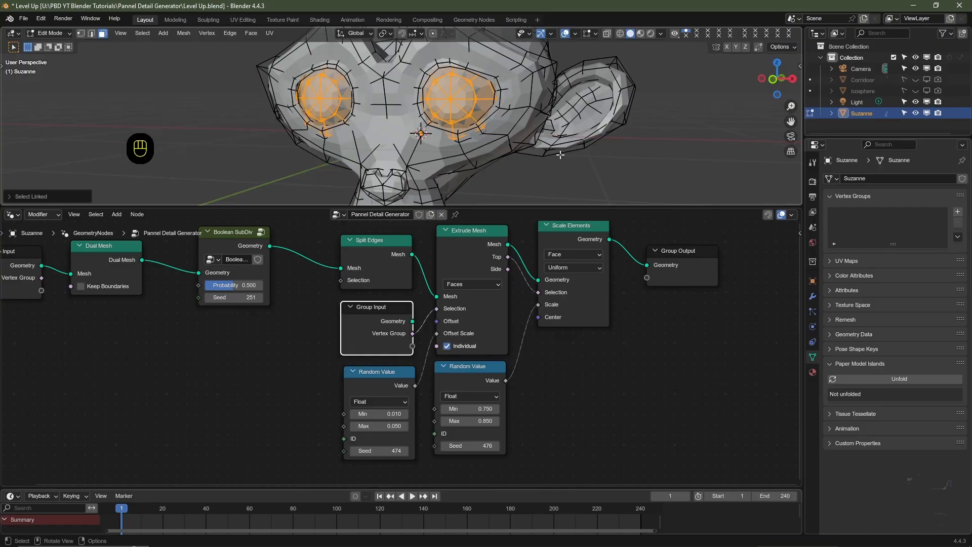
Create a vertex group named "Like And Subscribe" and assign the selected eyeball faces to it
click(958, 213)
double_click(856, 213)
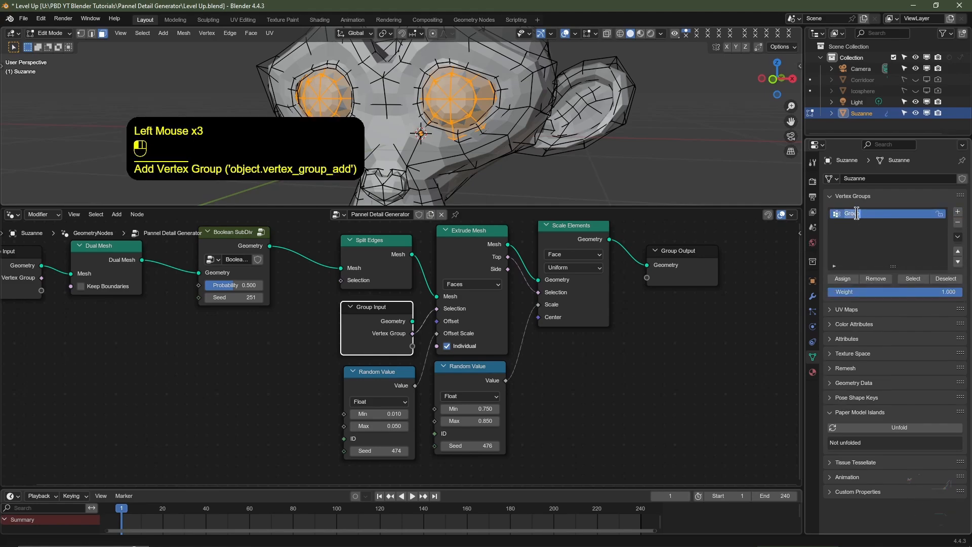
text(Like And Subscribe)
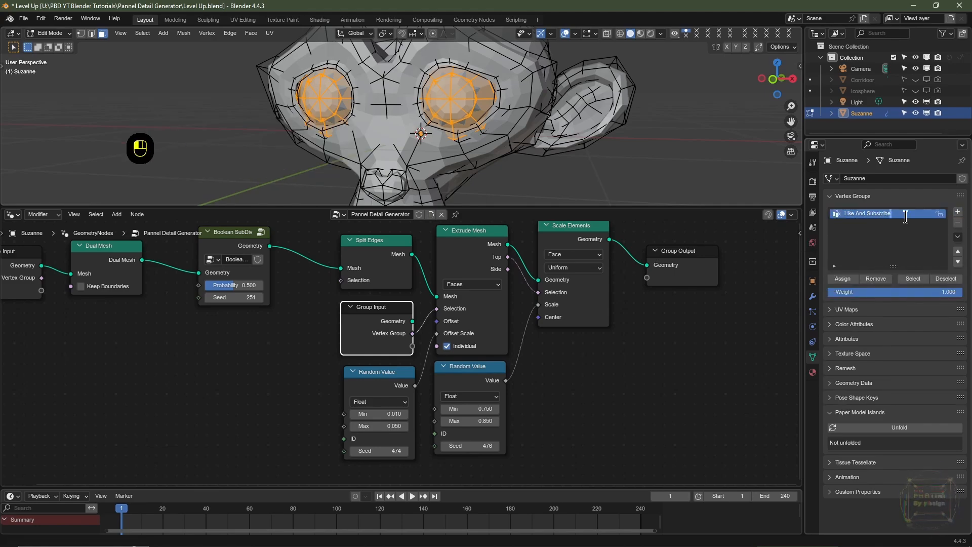
key(Return)
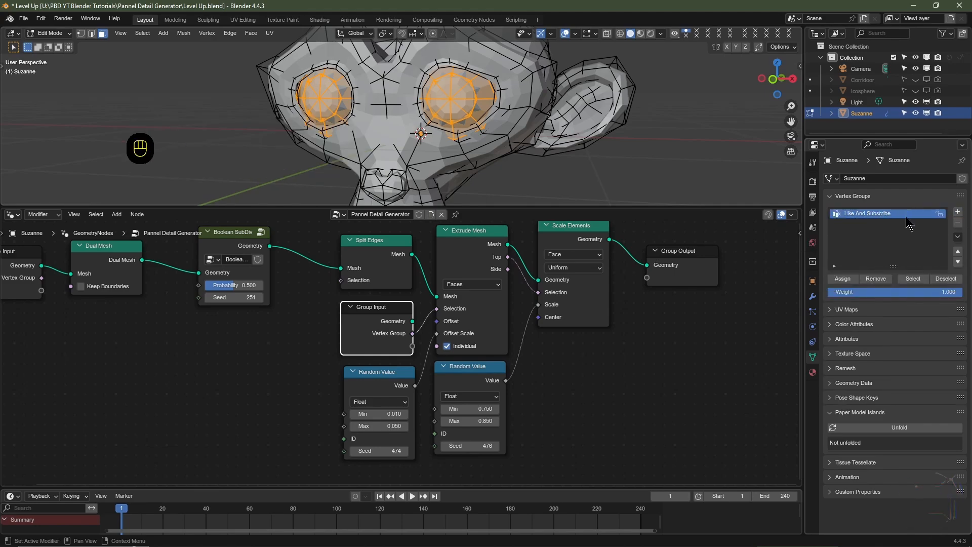
click(843, 279)
Set the Geometry Nodes modifier's Vertex Group input to the "Like And Subscribe" vertex group
click(814, 298)
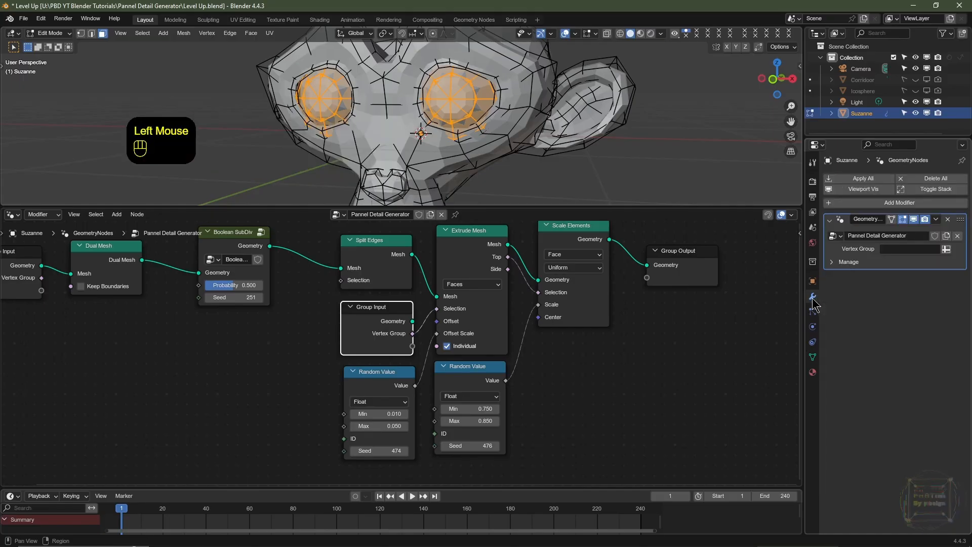
click(889, 253)
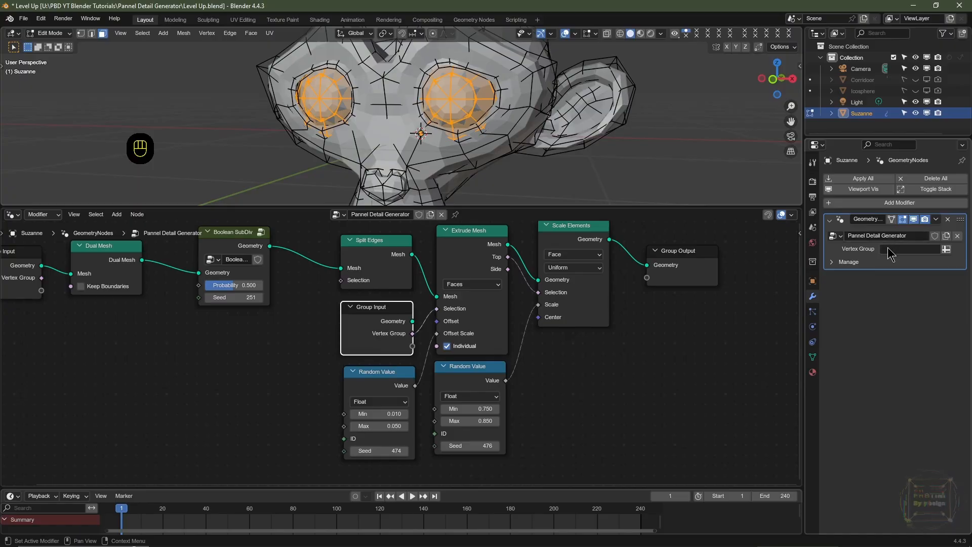
click(892, 251)
click(803, 298)
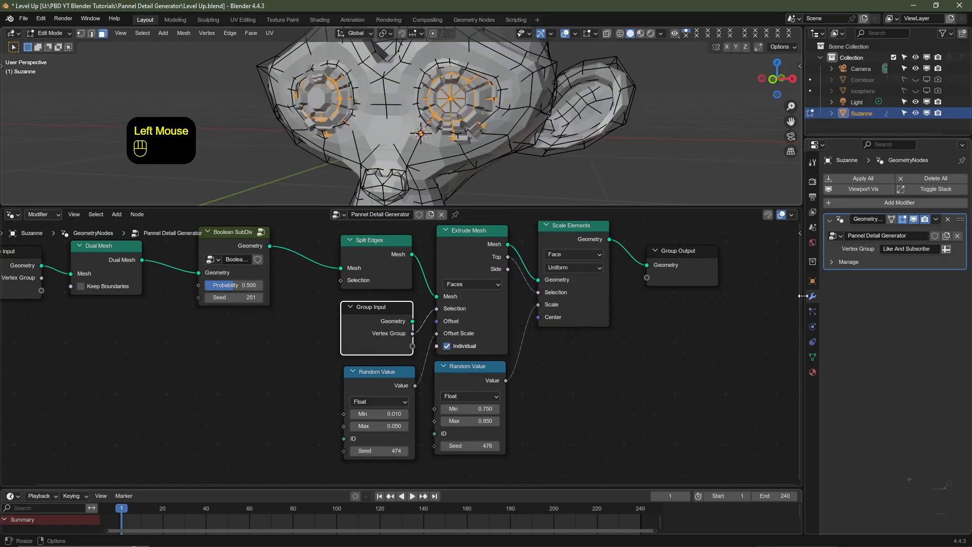
Return to Object Mode and examine the extruded panel detail on Suzanne's eyes
middle_drag(456, 112, 521, 128)
scroll(481, 97, down, 1)
scroll(481, 96, up, 2)
scroll(499, 84, down, 1)
key(Tab)
middle_drag(564, 106, 547, 129)
scroll(461, 123, down, 2)
mouse_move(461, 124)
middle_down()
mouse_move(431, 126)
mouse_move(420, 69)
mouse_move(476, 110)
mouse_move(454, 118)
middle_up()
scroll(454, 117, up, 1)
scroll(301, 276, down, 1)
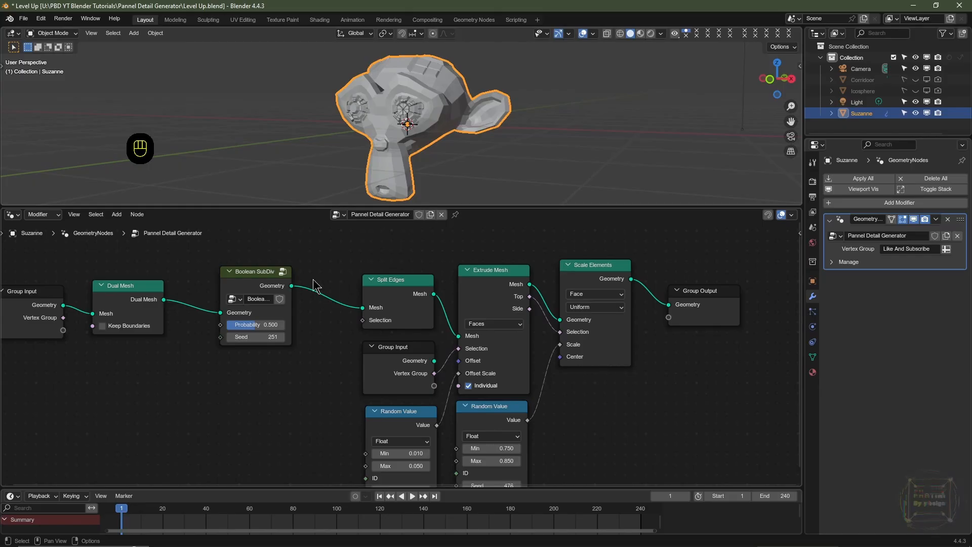
Duplicate the Boolean SubDiv node and insert the copy between the original and Split Edges
click(264, 283)
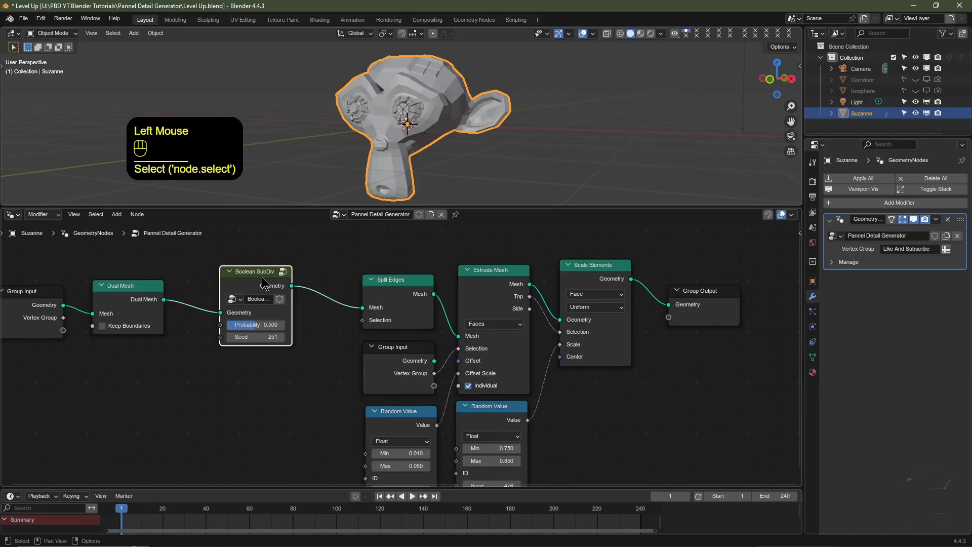
key(shift+d)
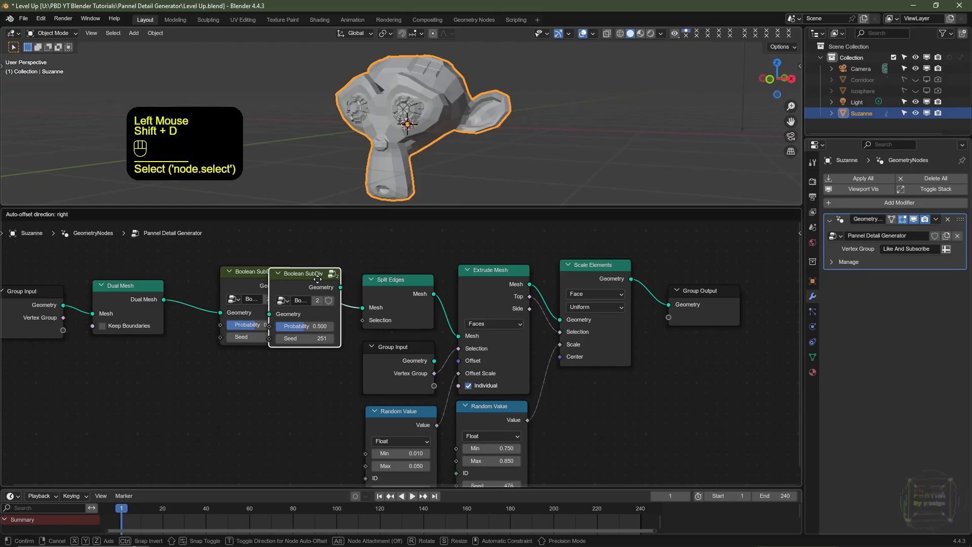
click(353, 279)
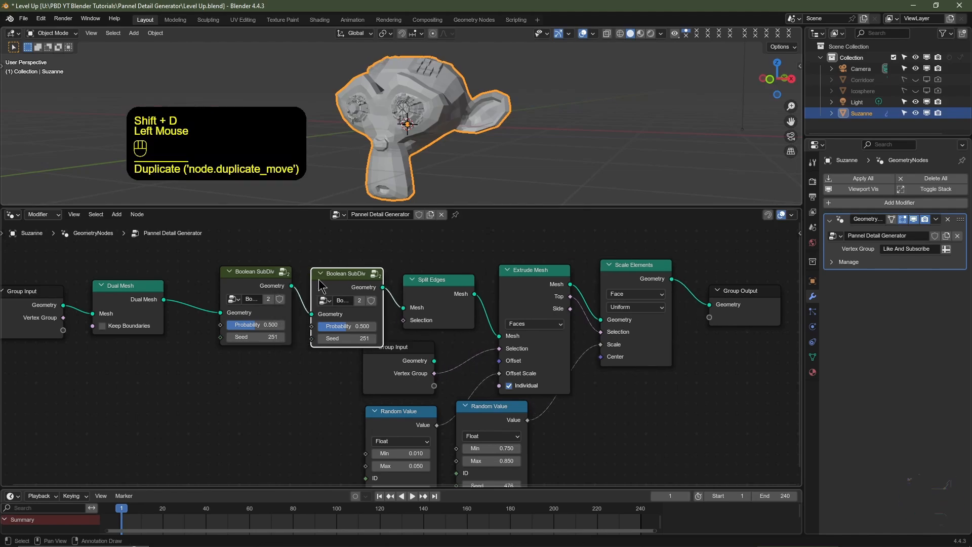
Realign the second Group Input and both Random Value nodes beneath the shifted nodes, and set the second Boolean SubDiv's seed to 431
double_click(396, 367)
drag(397, 367, 440, 362)
click(439, 362)
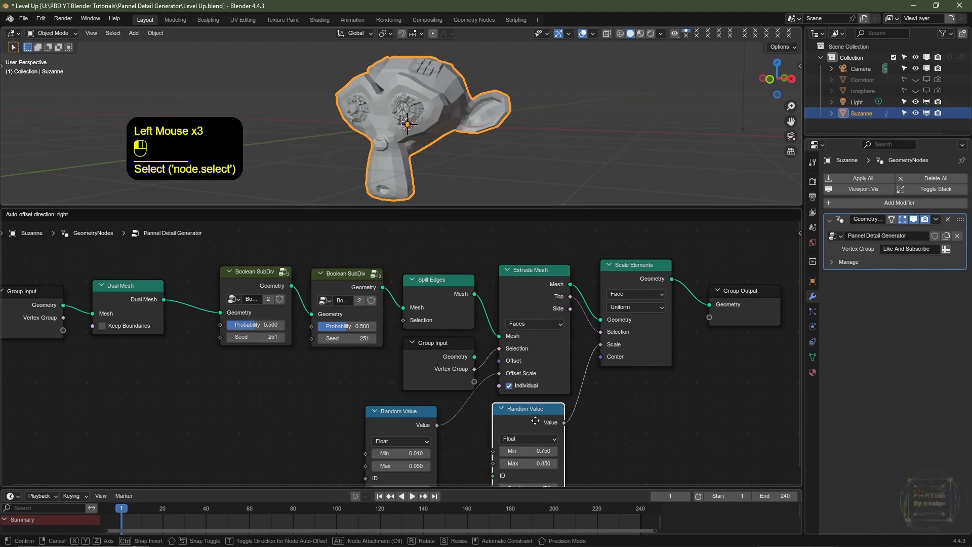
middle_drag(476, 152, 420, 167)
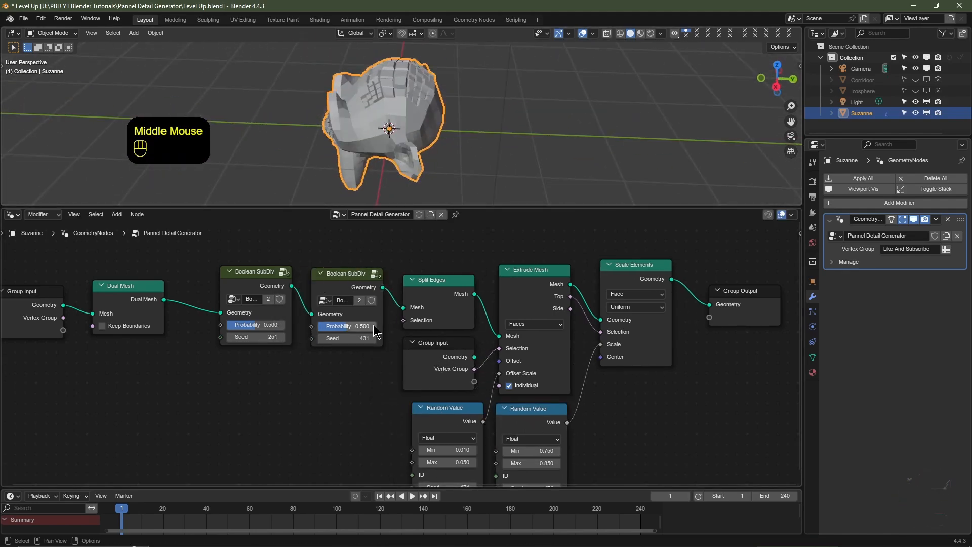
Move all nodes from Split Edges through Group Output away from the second Boolean SubDiv to make room
scroll(467, 271, down, 2)
drag(415, 277, 680, 436)
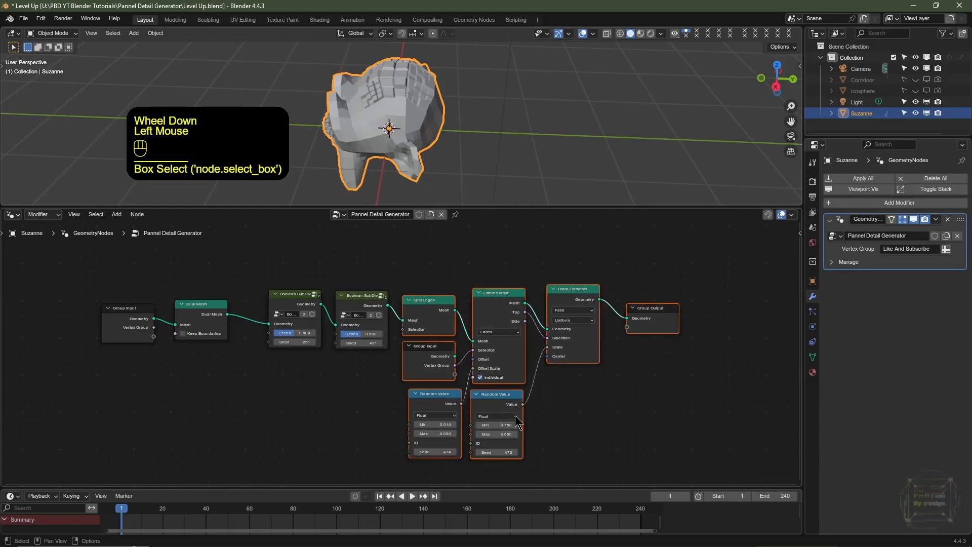
key(g)
click(570, 392)
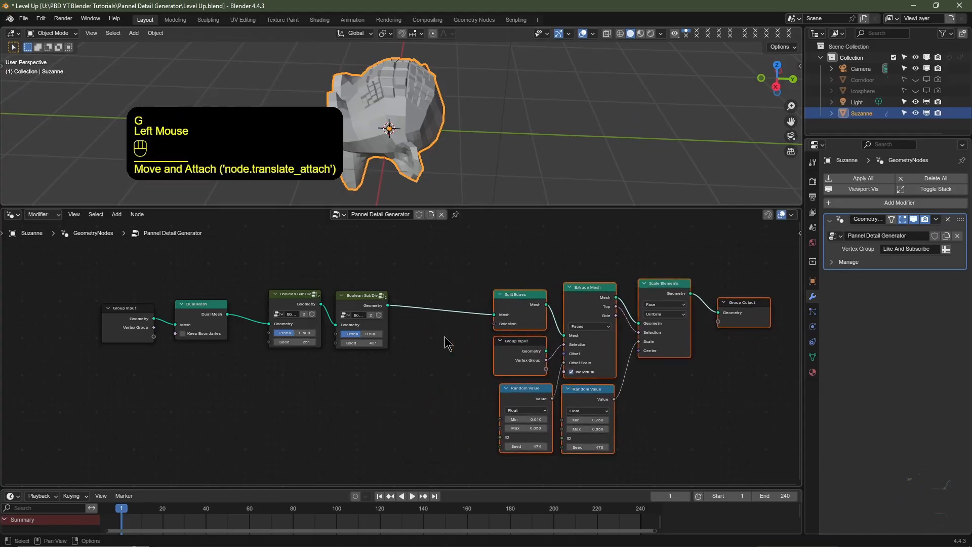
Switch the modifier's Vertex Group input from the named attribute back to a plain value, enabled for the whole mesh
middle_drag(425, 132, 408, 159)
scroll(408, 158, up, 2)
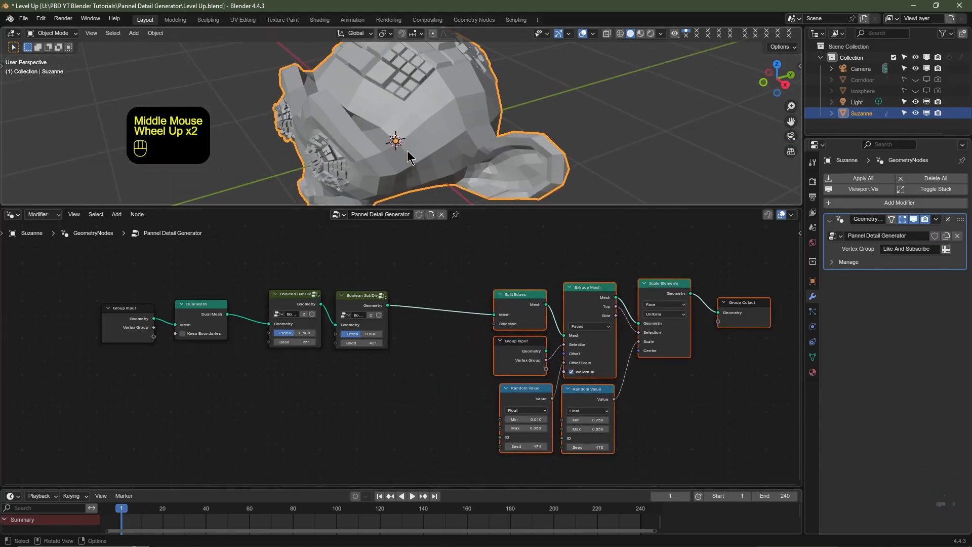
click(911, 249)
click(945, 249)
click(946, 249)
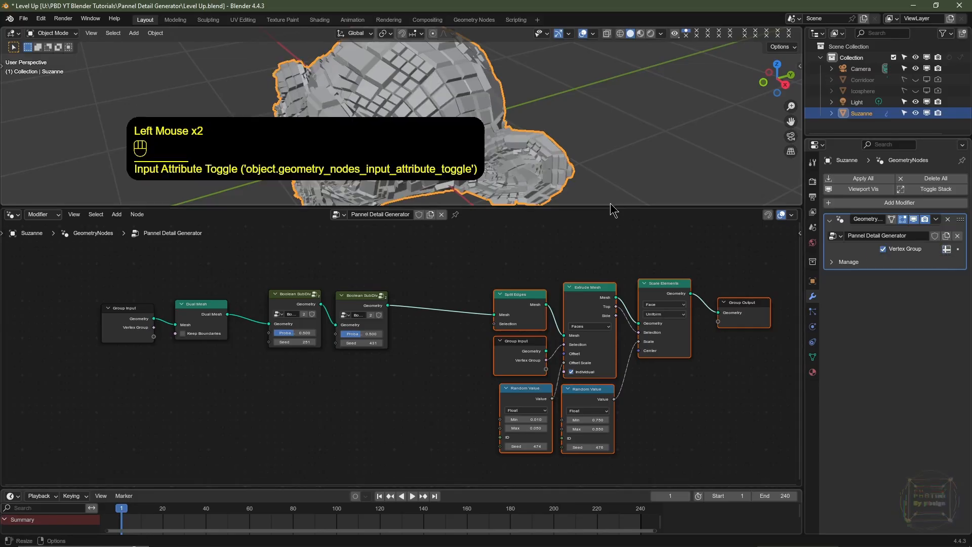
scroll(557, 137, up, 2)
middle_drag(506, 139, 426, 262)
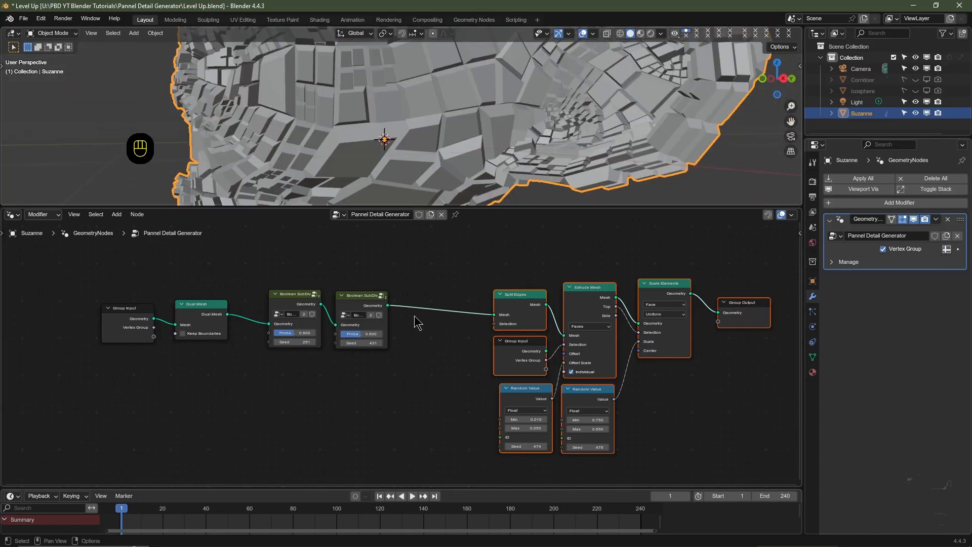
Duplicate the second Boolean SubDiv node, insert the copy before Split Edges, and set its seed to 668
scroll(414, 315, up, 2)
click(353, 287)
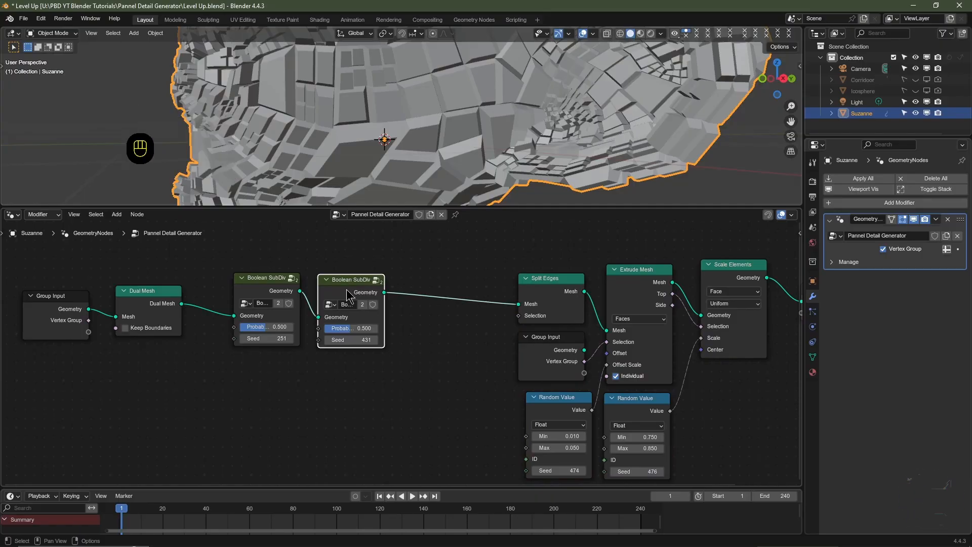
key(shift+d)
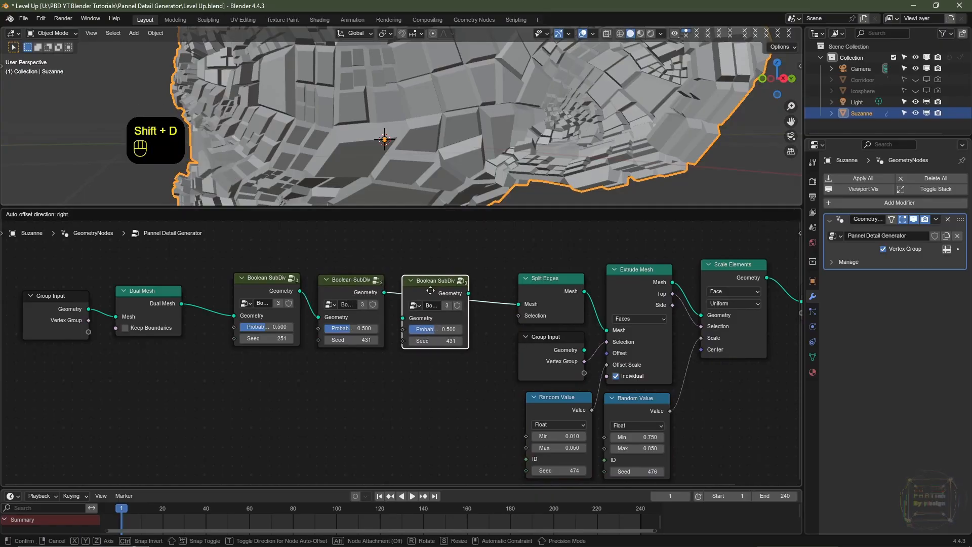
click(432, 295)
scroll(495, 119, down, 2)
middle_drag(495, 119, 552, 132)
scroll(552, 133, up, 2)
middle_drag(552, 133, 574, 140)
drag(436, 341, 556, 341)
middle_drag(422, 112, 444, 95)
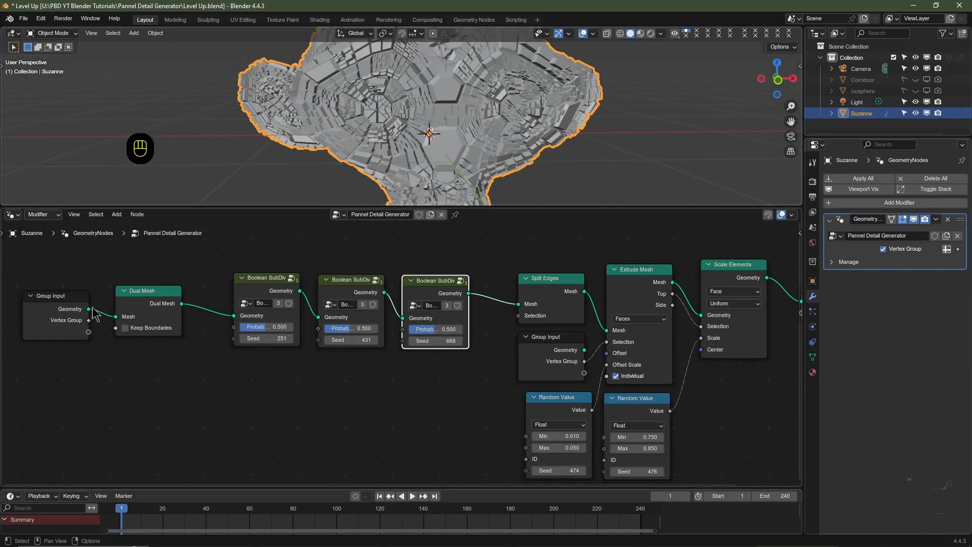
Try bypassing the Dual Mesh node to compare the panel pattern, and reconnect it to the first Boolean SubDiv
drag(93, 309, 234, 315)
middle_drag(456, 116, 512, 152)
drag(181, 303, 234, 315)
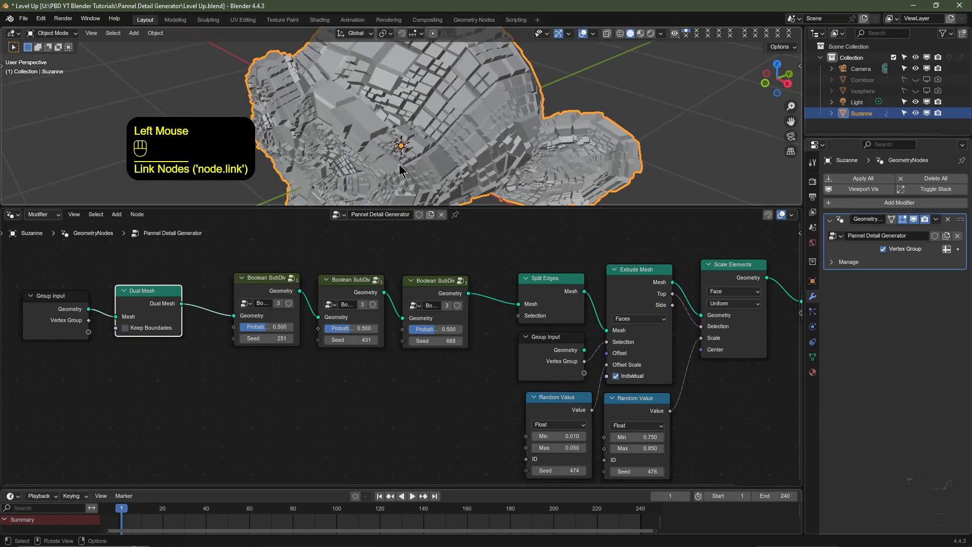
scroll(429, 127, down, 2)
scroll(567, 115, up, 2)
middle_drag(430, 127, 489, 123)
Move the Group Output node farther from Scale Elements to leave a gap between them
middle_drag(687, 343, 365, 347)
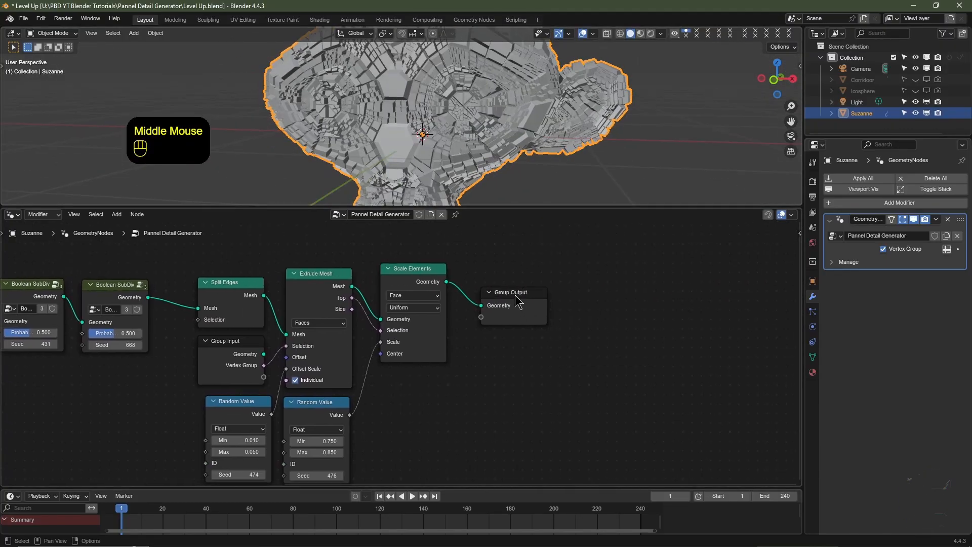
drag(518, 302, 588, 278)
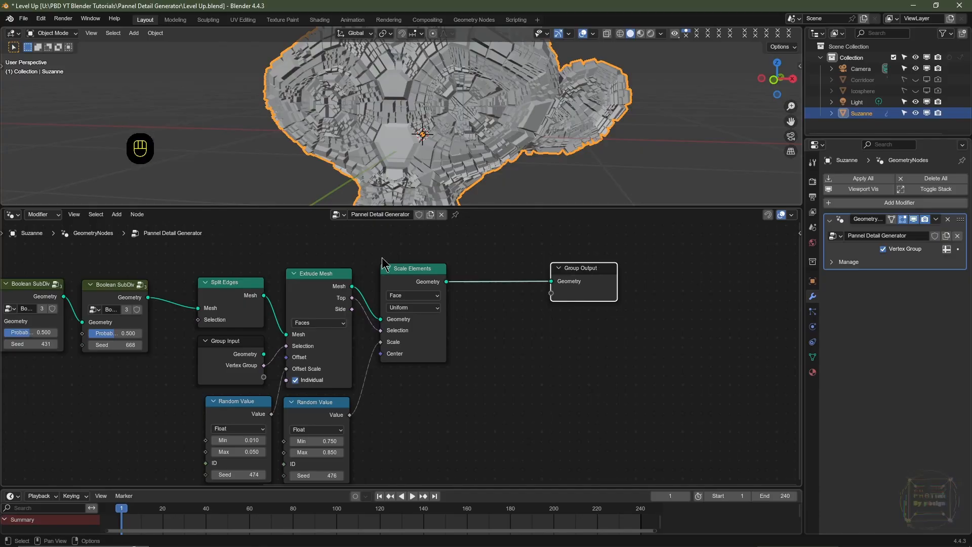
Save a copy of the project in the Pannel Detail Generator folder as "Like And Subscribe.blend"
click(24, 18)
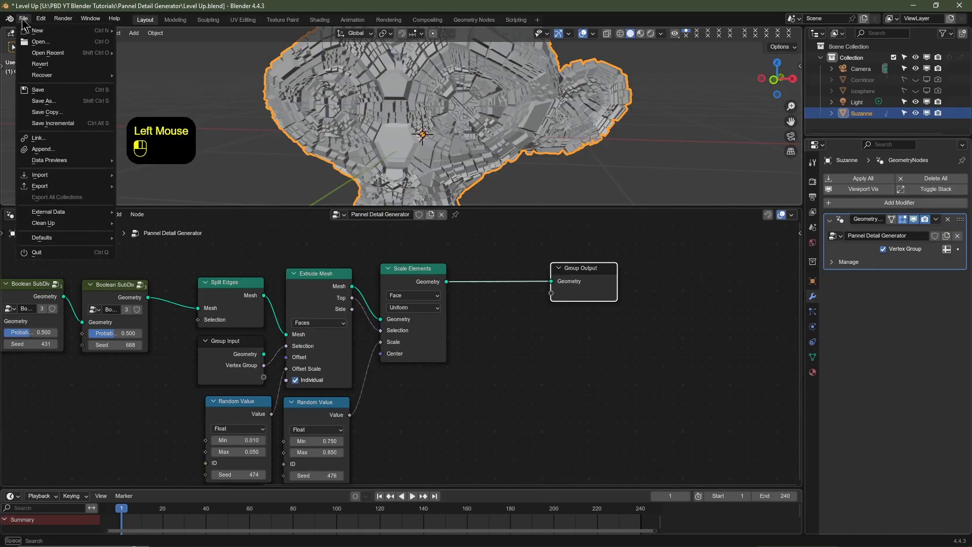
click(42, 102)
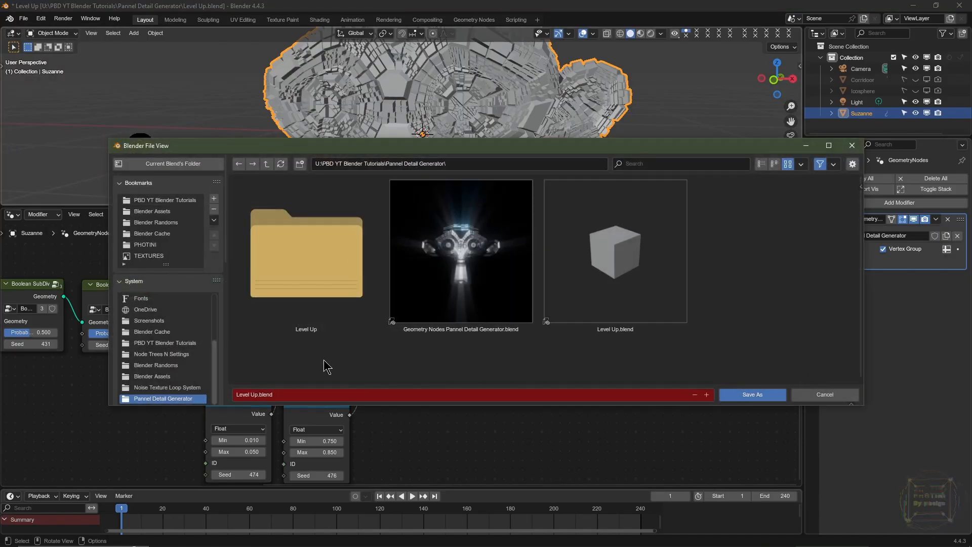
click(303, 394)
text(Like And Subsc)
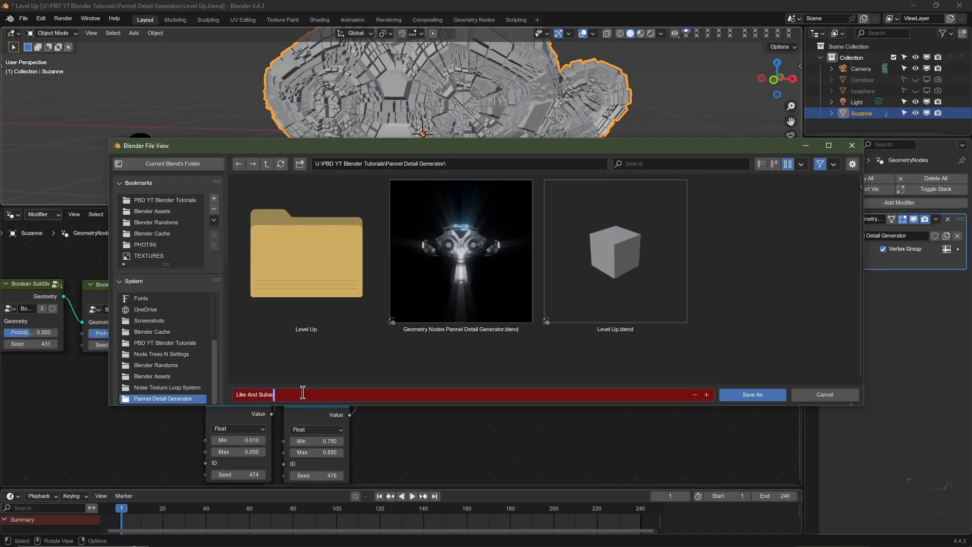
text(ribe)
key(Return)
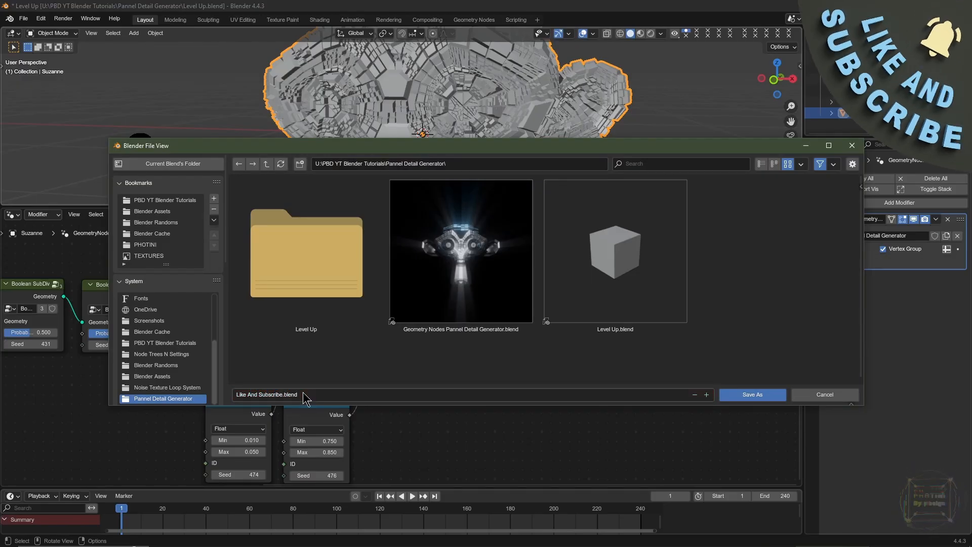
click(748, 396)
Add a Store Named Attribute node on the link between Scale Elements and Group Output
key(shift+a)
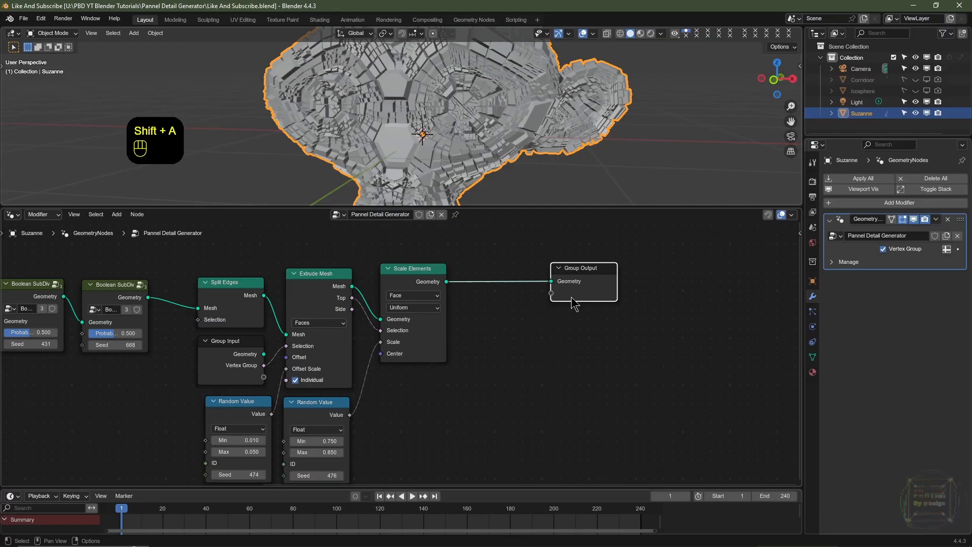
key(shift+a)
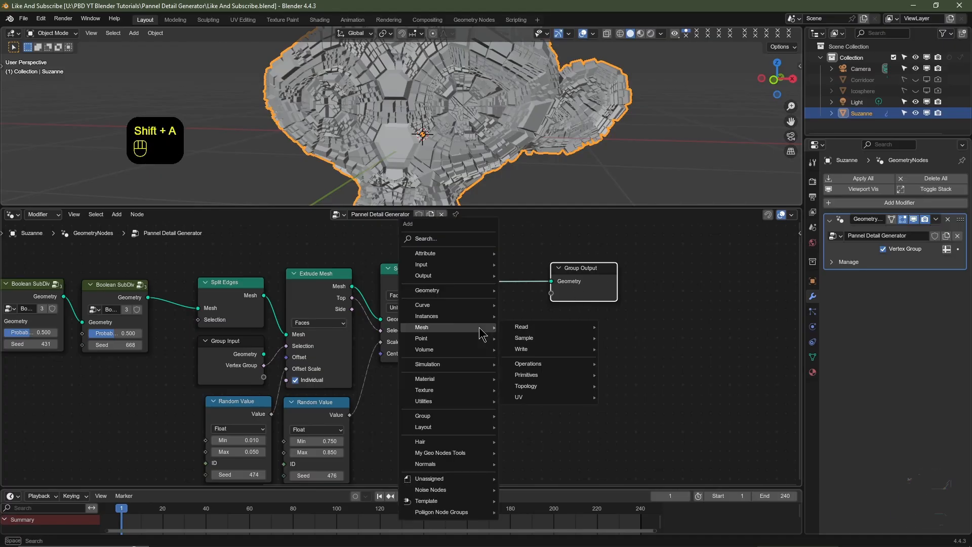
text(stor)
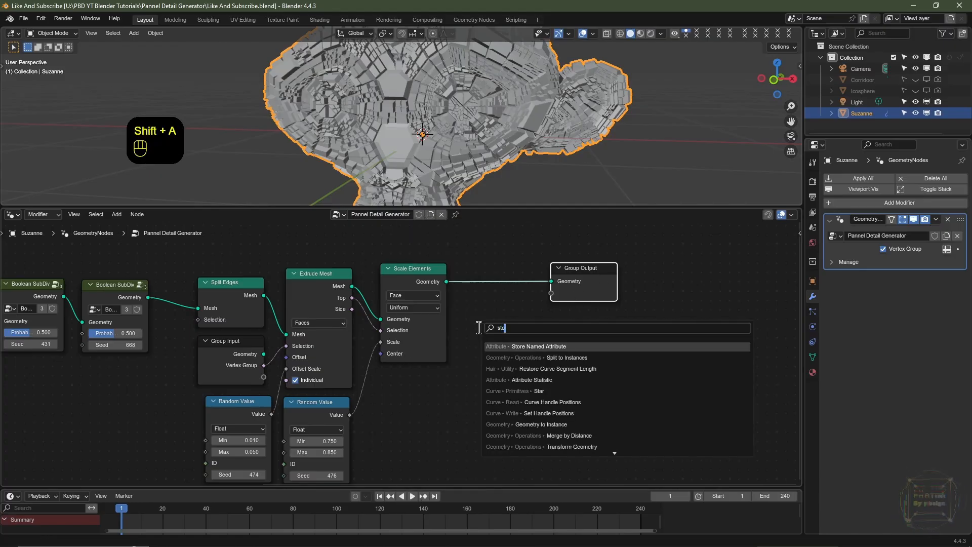
click(551, 347)
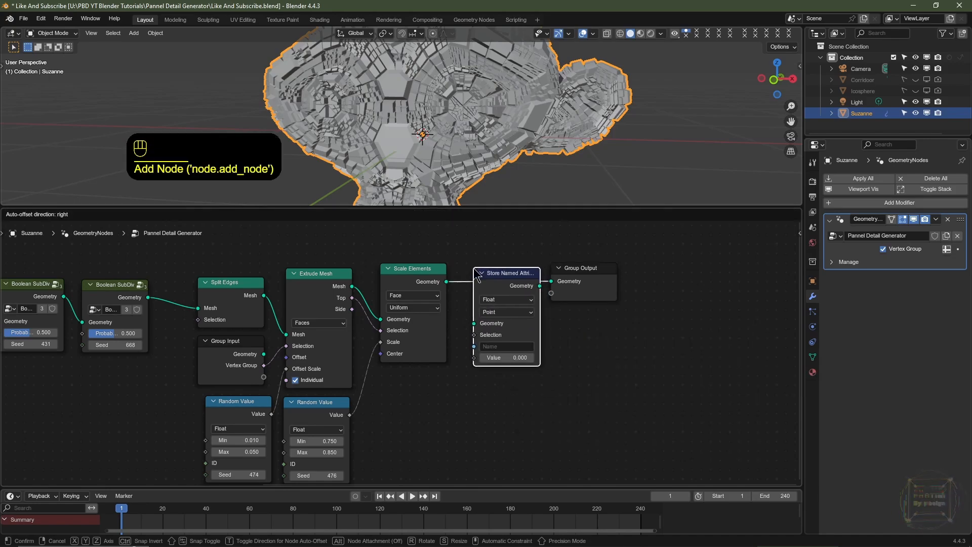
click(476, 273)
Set the Store Named Attribute node's data type to Color and its domain to Face
click(509, 301)
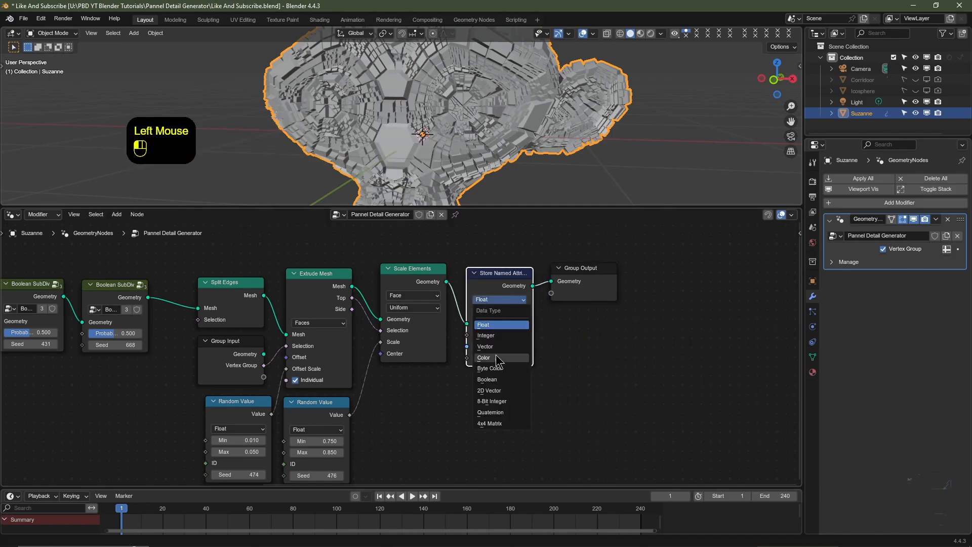
click(498, 358)
click(497, 313)
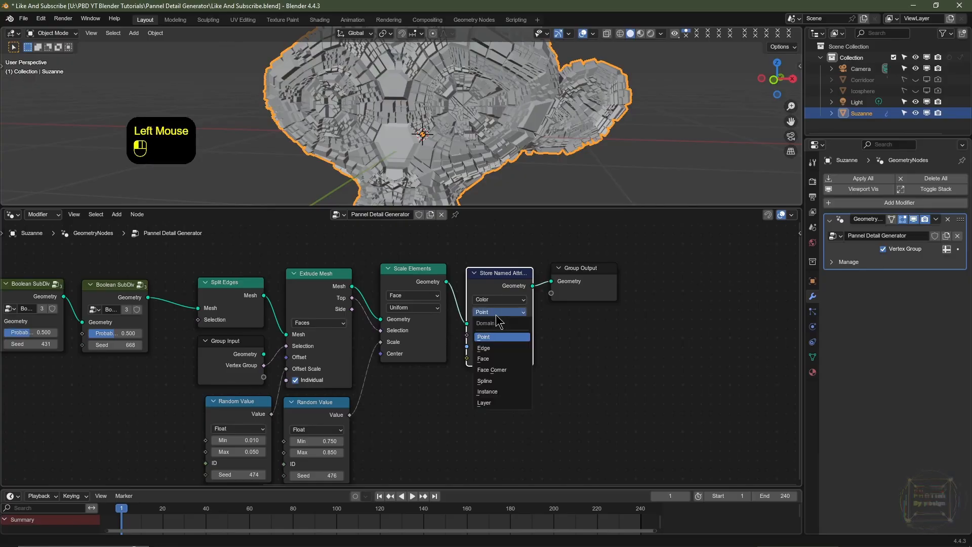
click(496, 358)
right_click(551, 357)
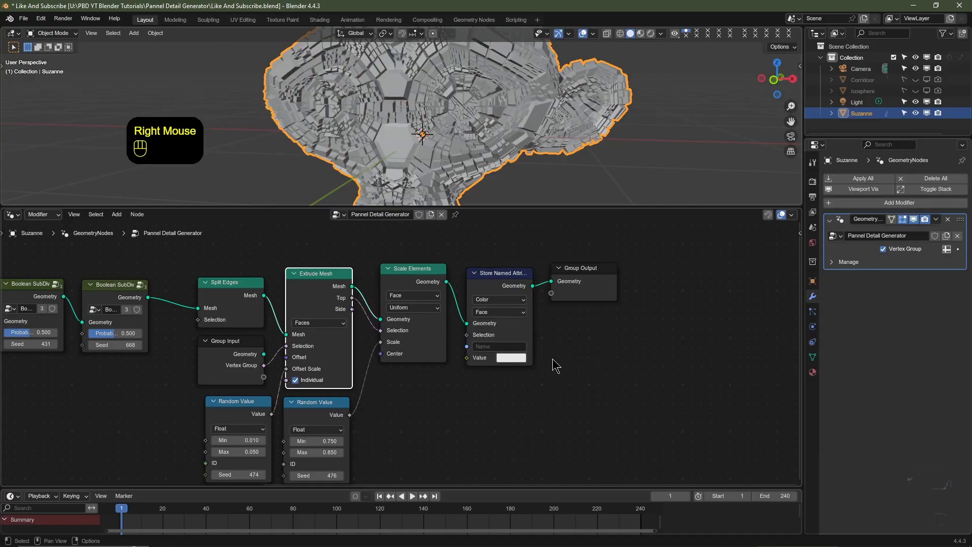
click(338, 306)
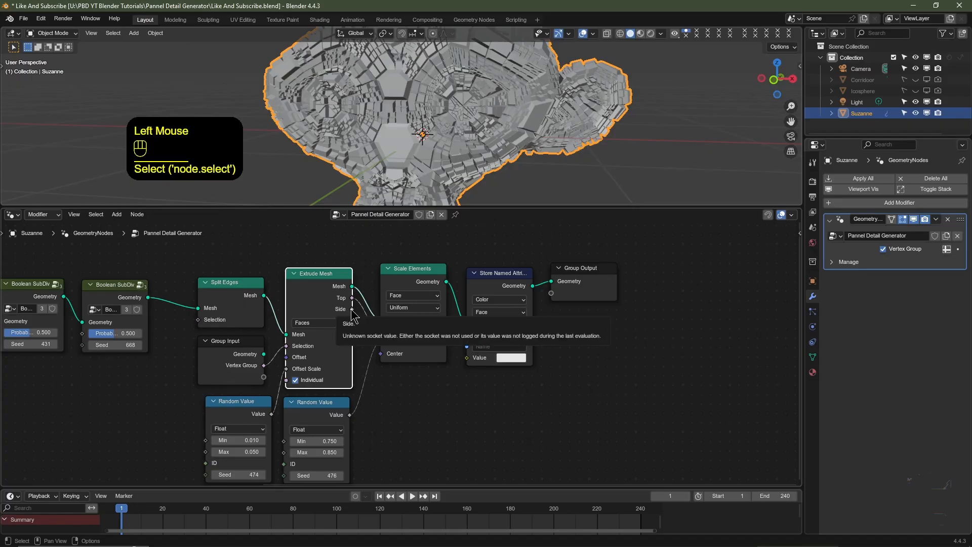
Link Extrude Mesh's Side output to the Store Named Attribute node's Value and name the attribute "Mat"
drag(352, 310, 467, 357)
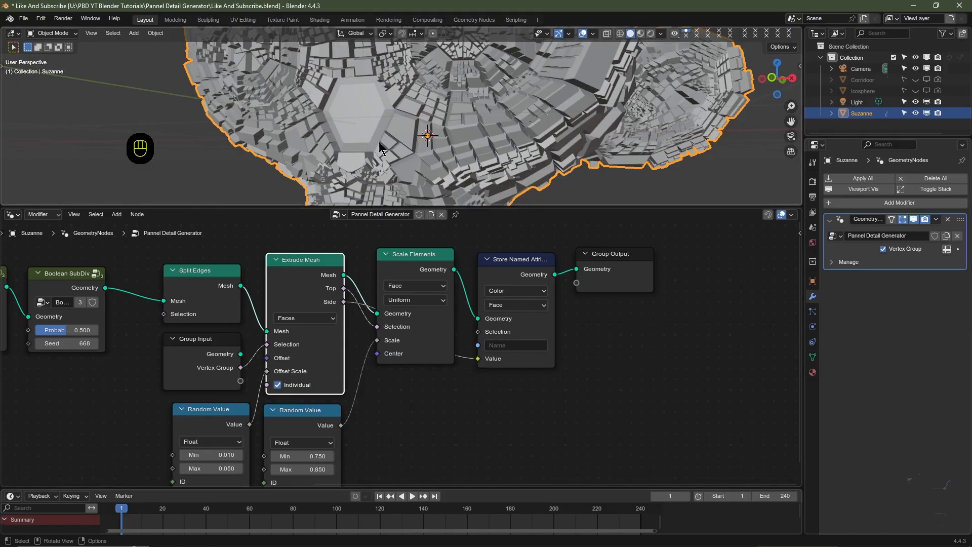
click(625, 328)
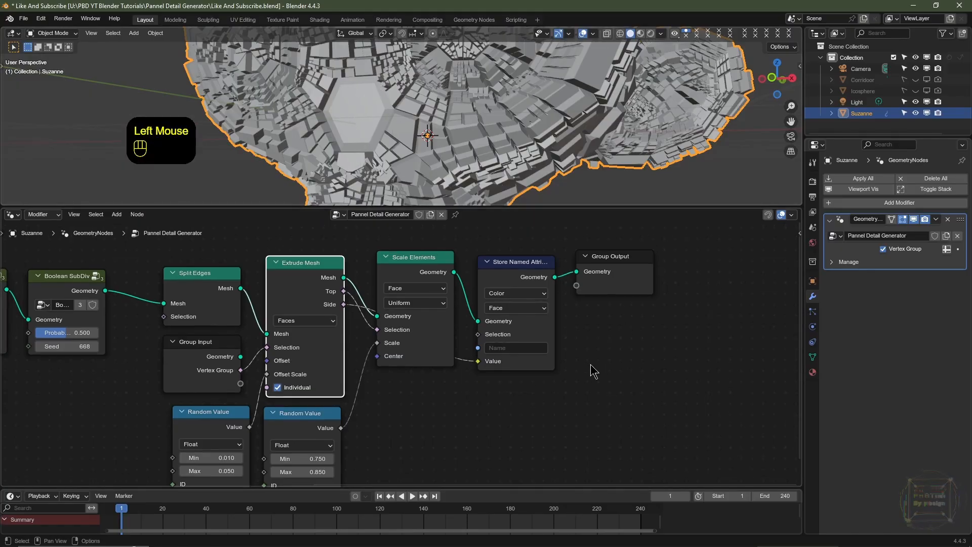
click(504, 347)
text(Mat)
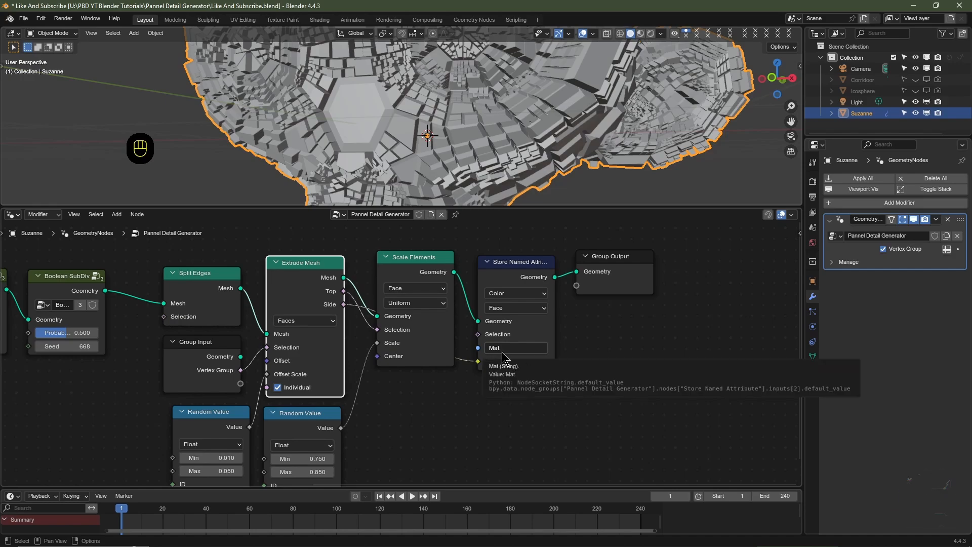
Insert a Set Material node between Store Named Attribute and Group Output and assign the Level Up material to it
key(shift+a)
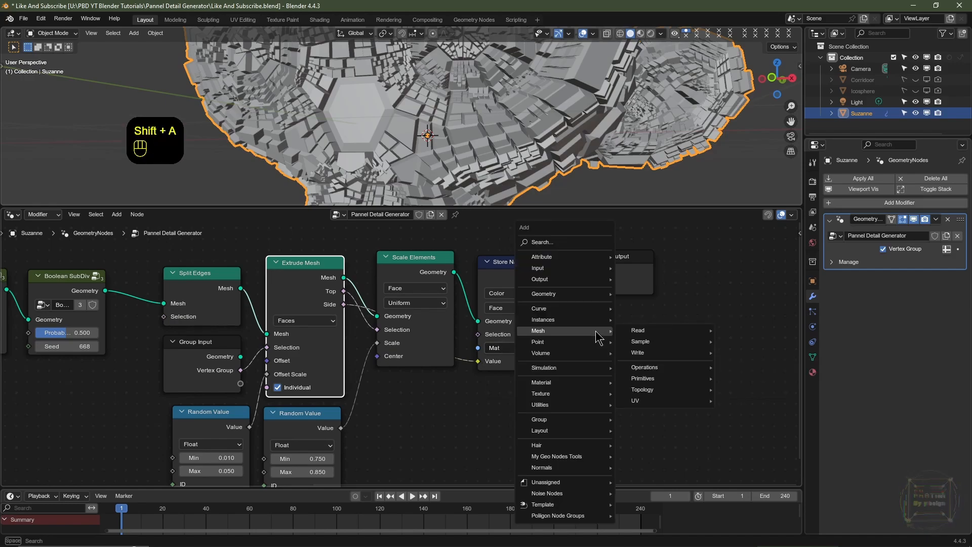
text(se)
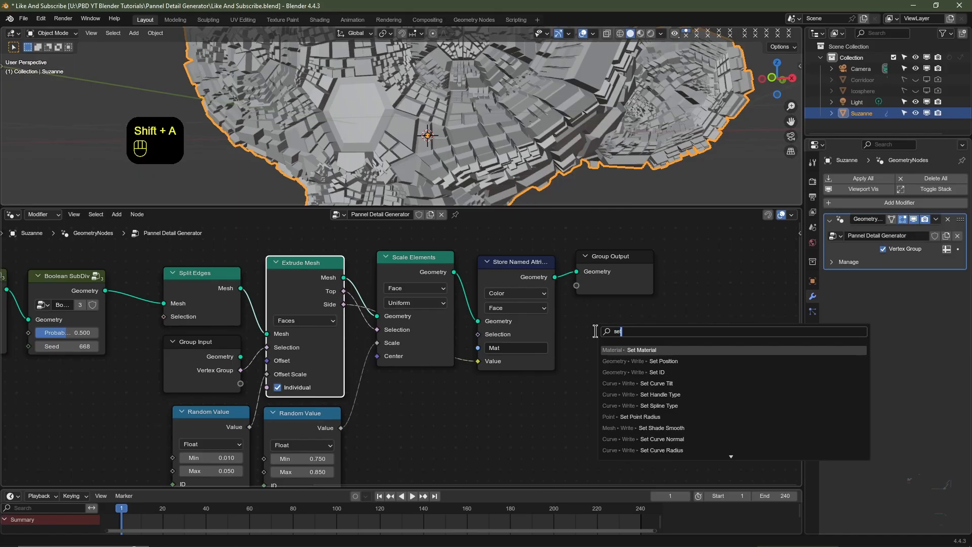
click(647, 350)
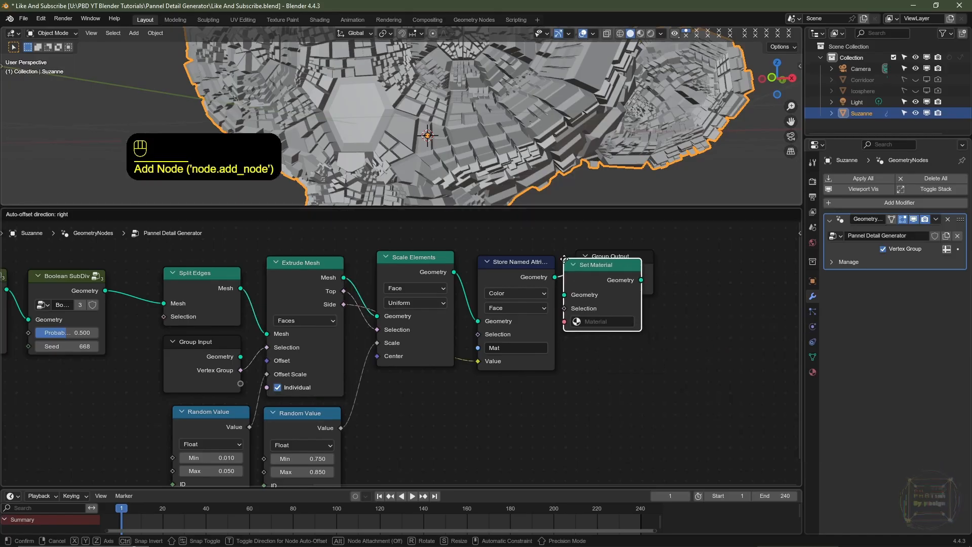
click(564, 259)
click(614, 322)
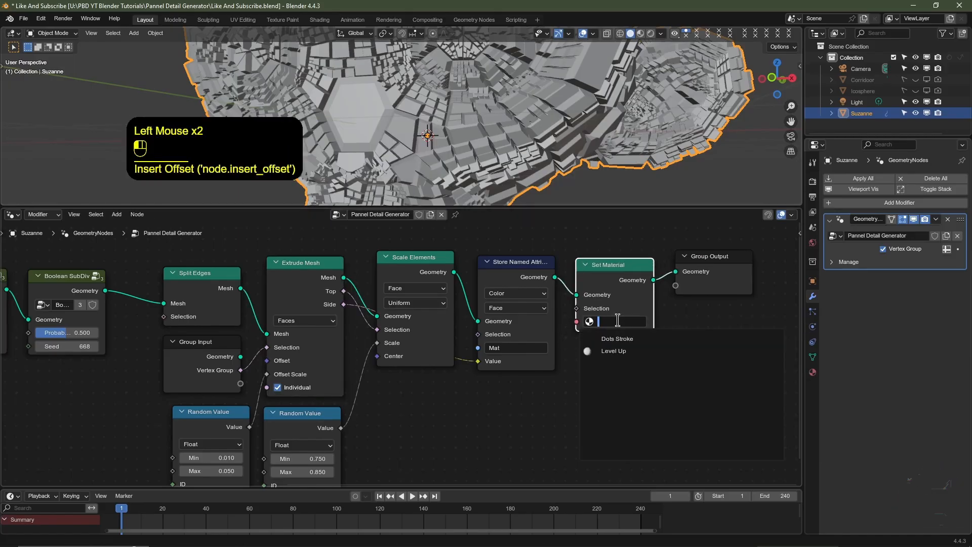
click(622, 352)
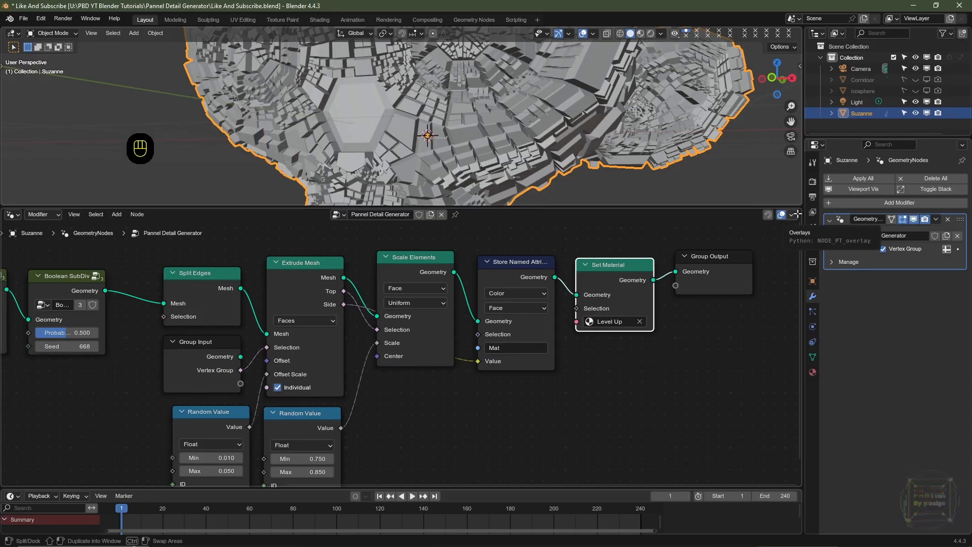
Split the node editor area vertically and change the new area to a Shader Editor showing the Level Up material
drag(797, 214, 383, 268)
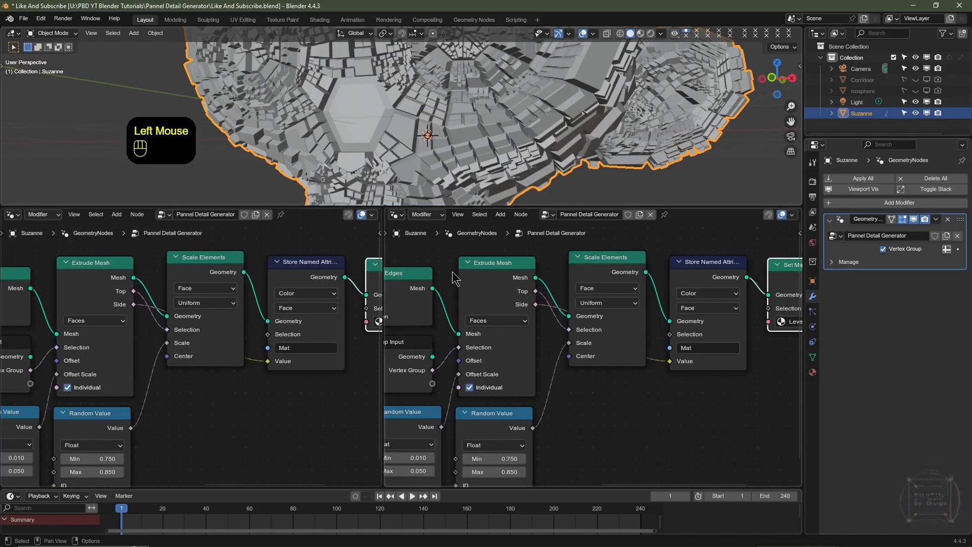
click(395, 215)
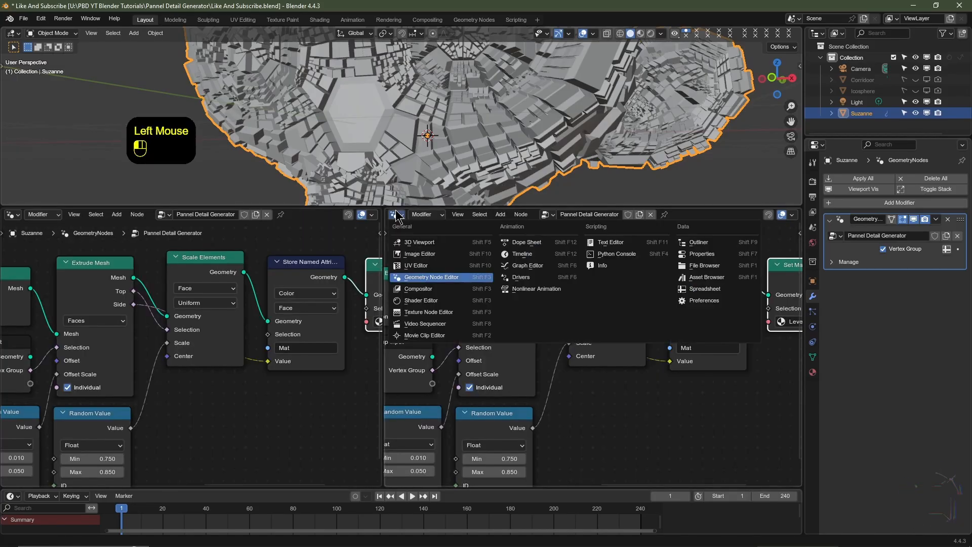
click(421, 300)
middle_drag(509, 318, 582, 263)
scroll(466, 95, down, 3)
shift+middle_drag(466, 94, 619, 20)
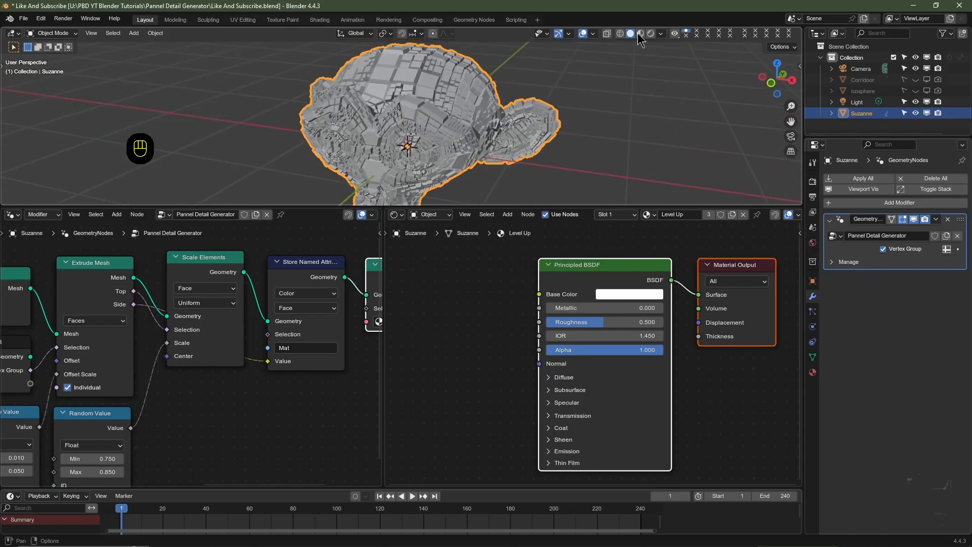
Switch the 3D viewport to Material Preview shading and widen the Shader Editor, keeping the Store Named Attribute node in view beside it
click(640, 33)
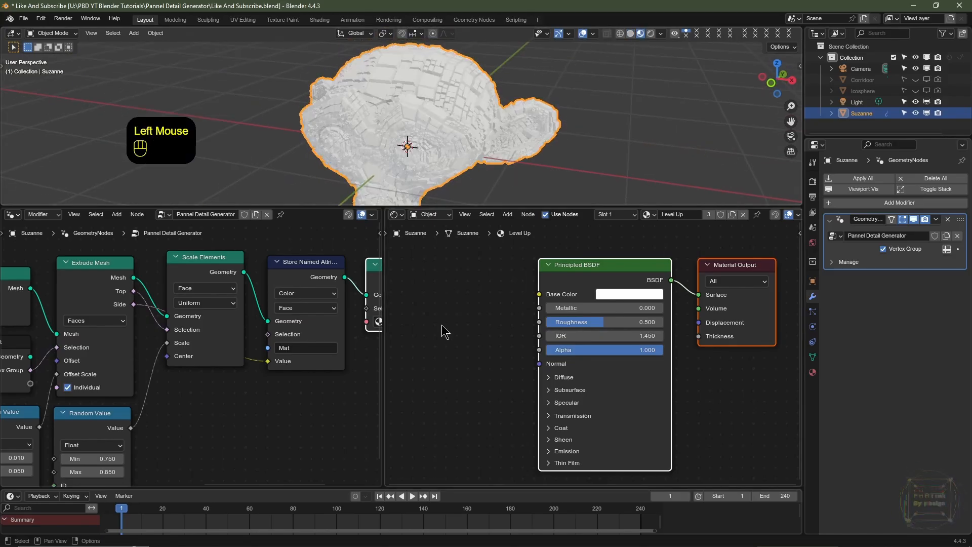
drag(383, 316, 207, 321)
middle_drag(270, 324, 327, 324)
middle_drag(172, 383, 106, 408)
scroll(82, 390, up, 2)
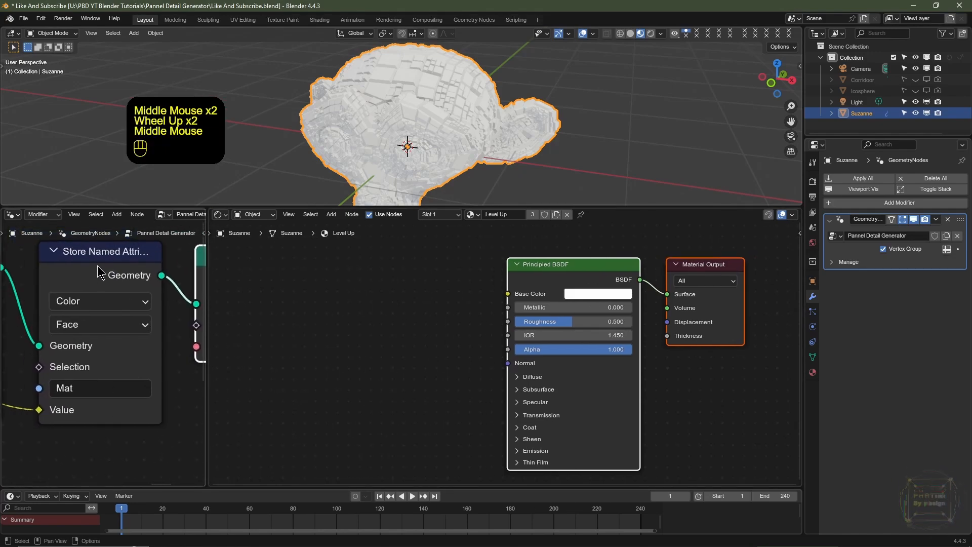
Add a Mix Color node to the Level Up material, placed before the Principled BSDF
key(shift+a)
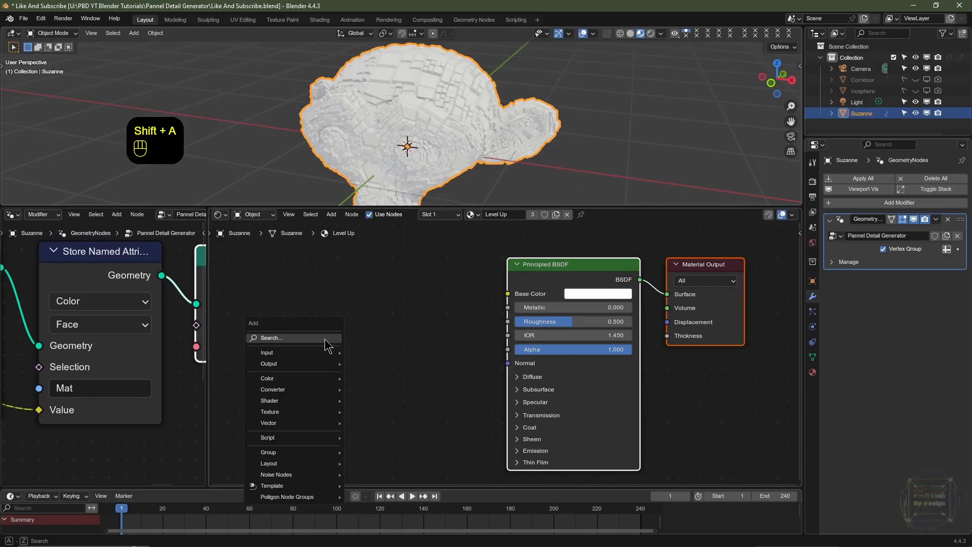
text(mix)
click(361, 369)
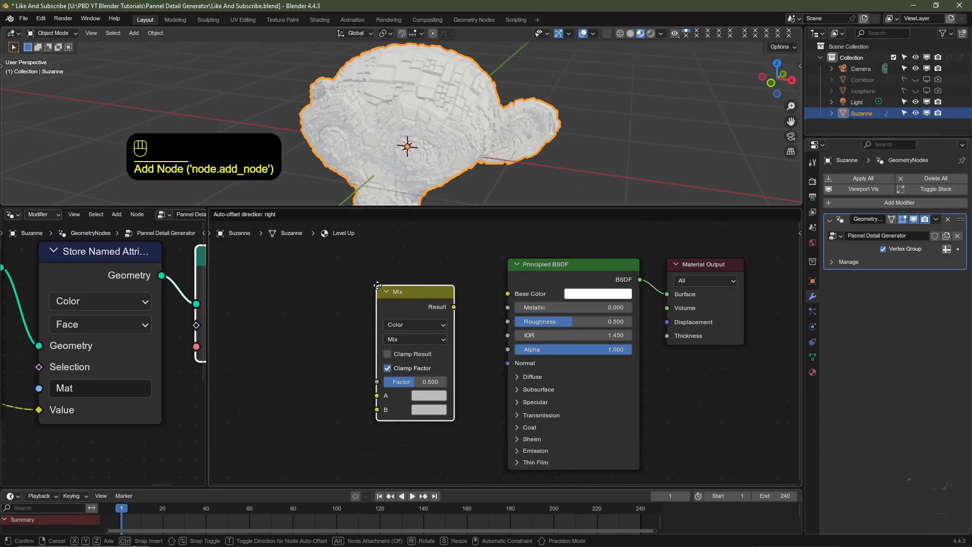
click(384, 265)
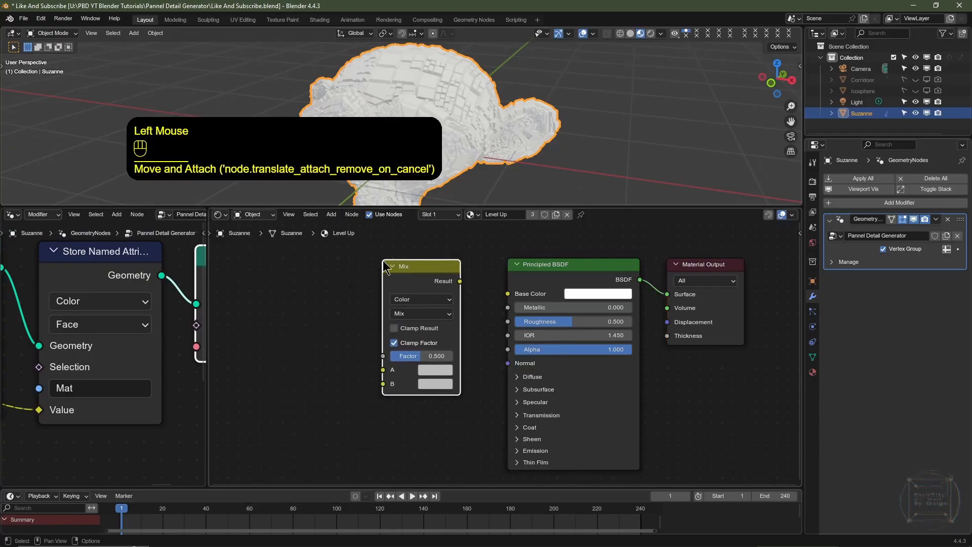
Set the Mix node's A color to dark gray and B to bright blue, and link its Result to Base Color
click(437, 369)
scroll(438, 370, down, 2)
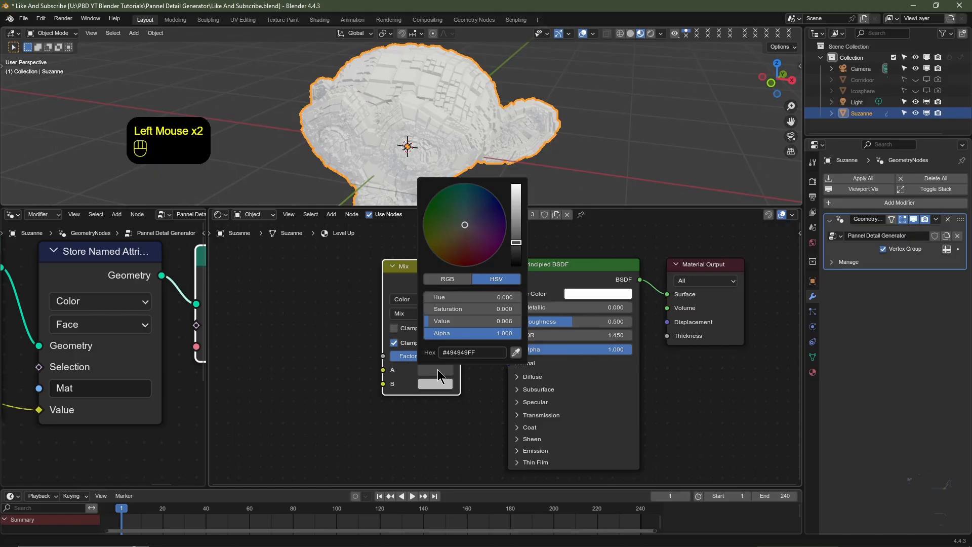
click(427, 385)
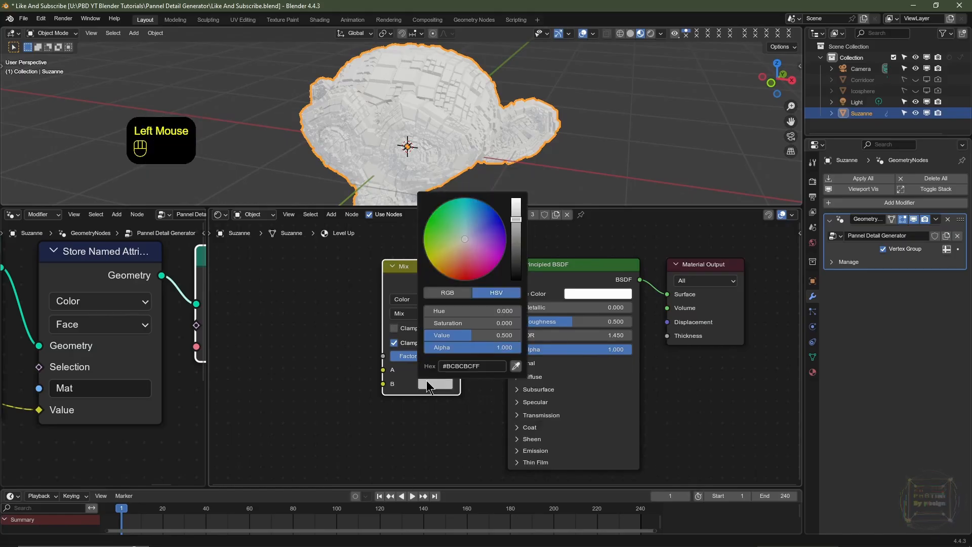
drag(476, 231, 482, 209)
scroll(482, 210, up, 4)
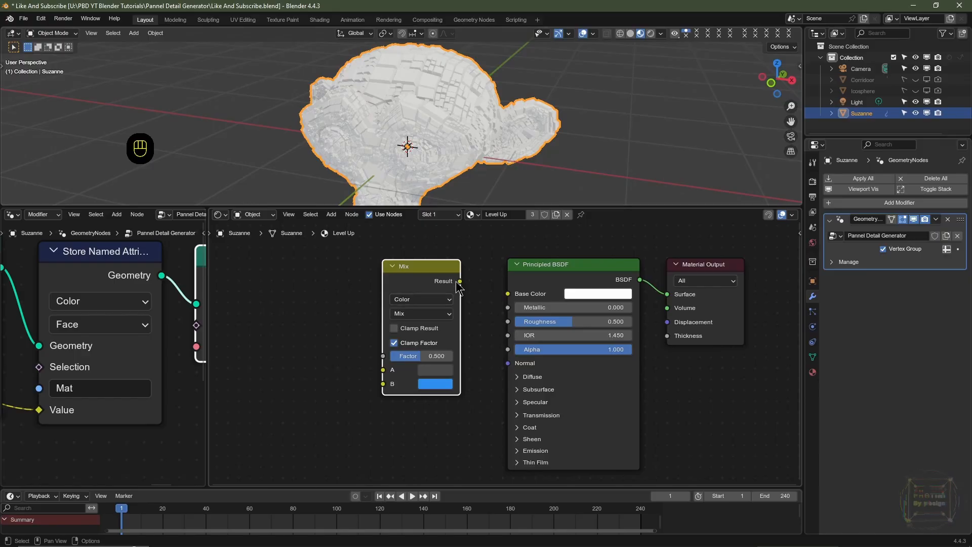
drag(460, 281, 507, 294)
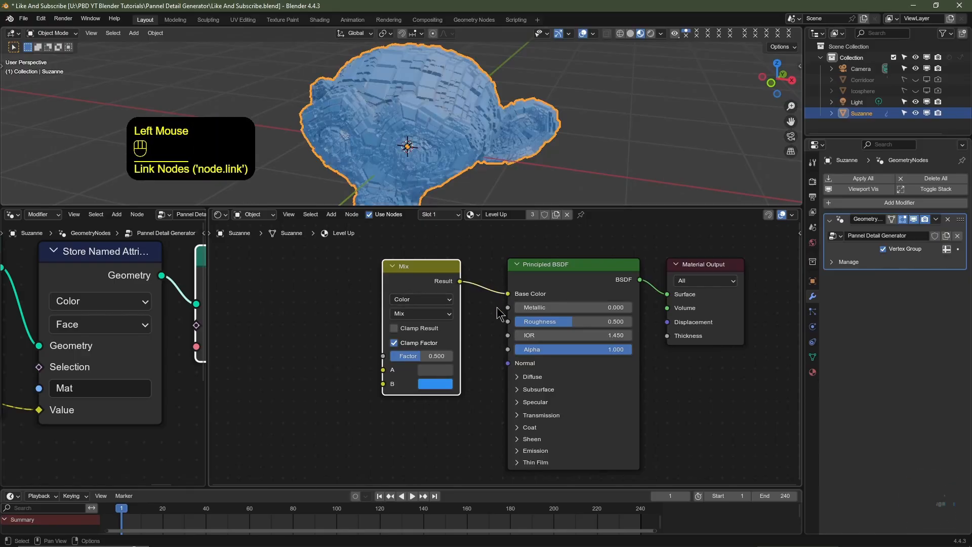
Add an Attribute node to the material and copy the name "Mat" into it from the Store Named Attribute node
click(113, 261)
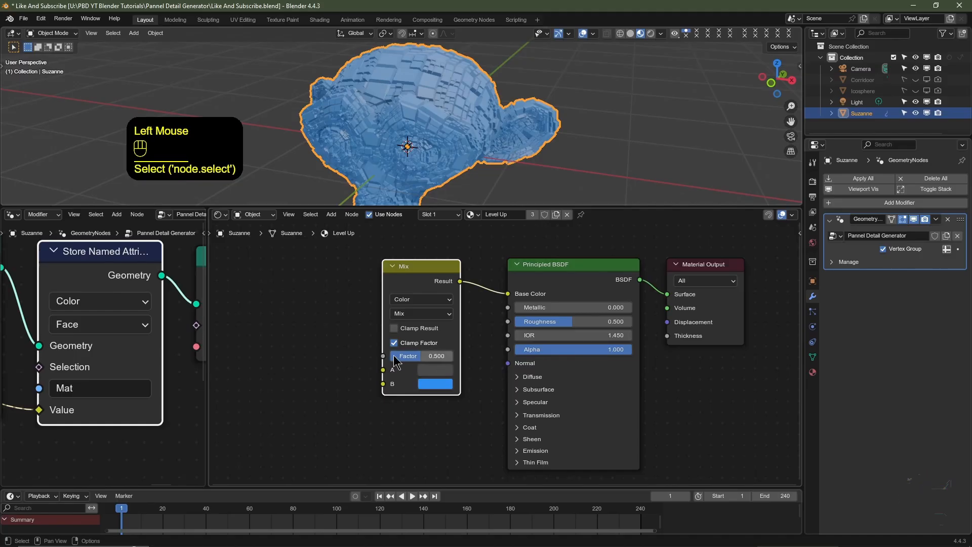
middle_drag(394, 361, 553, 363)
key(shift+a)
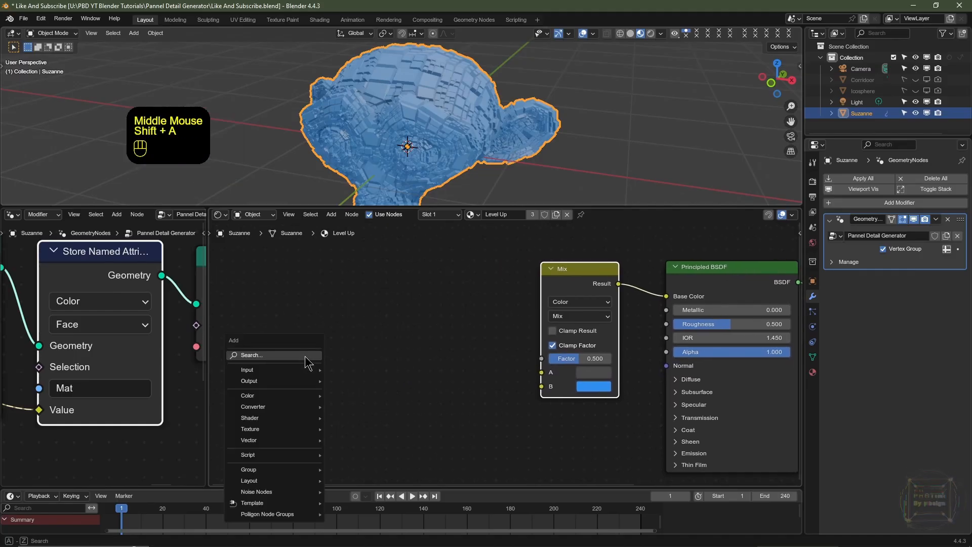
text(attrib)
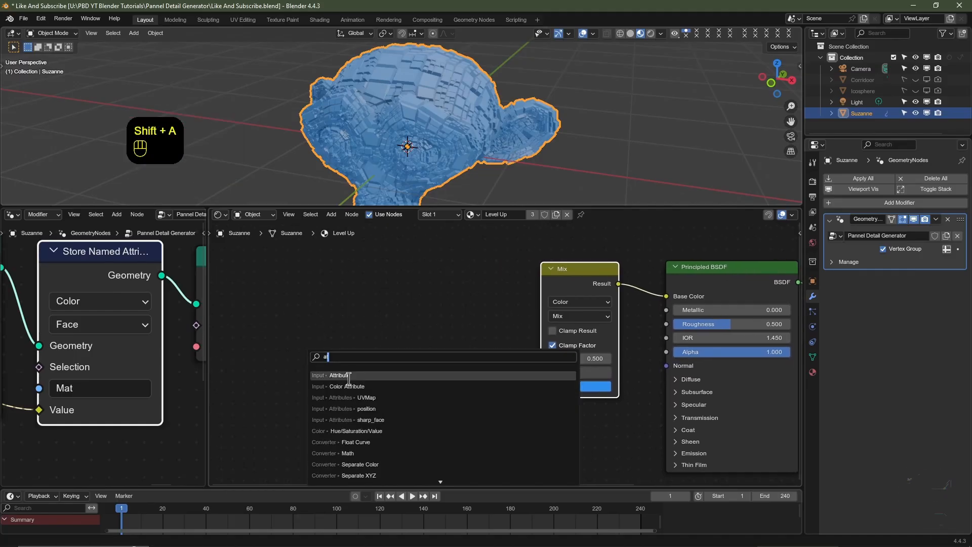
click(347, 373)
click(331, 300)
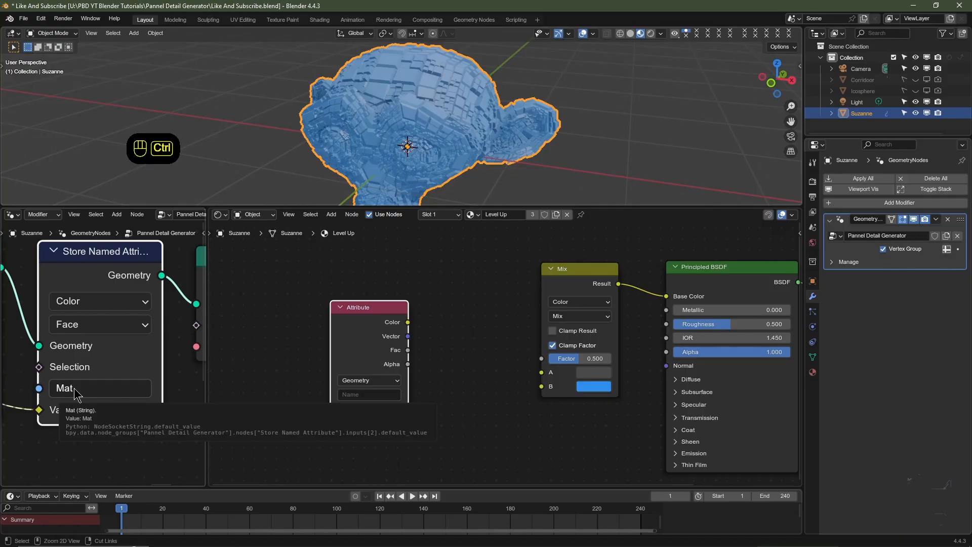
key(ctrl+c)
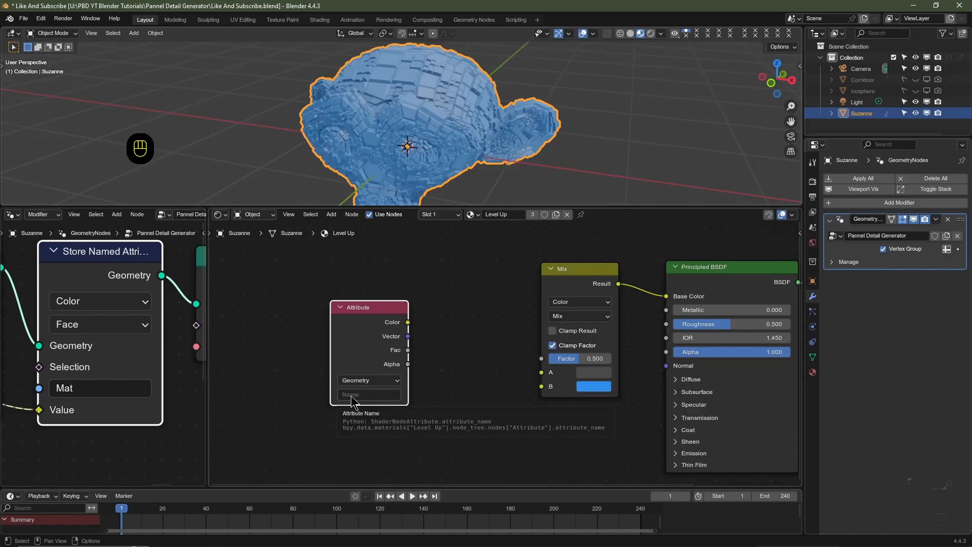
key(ctrl+v)
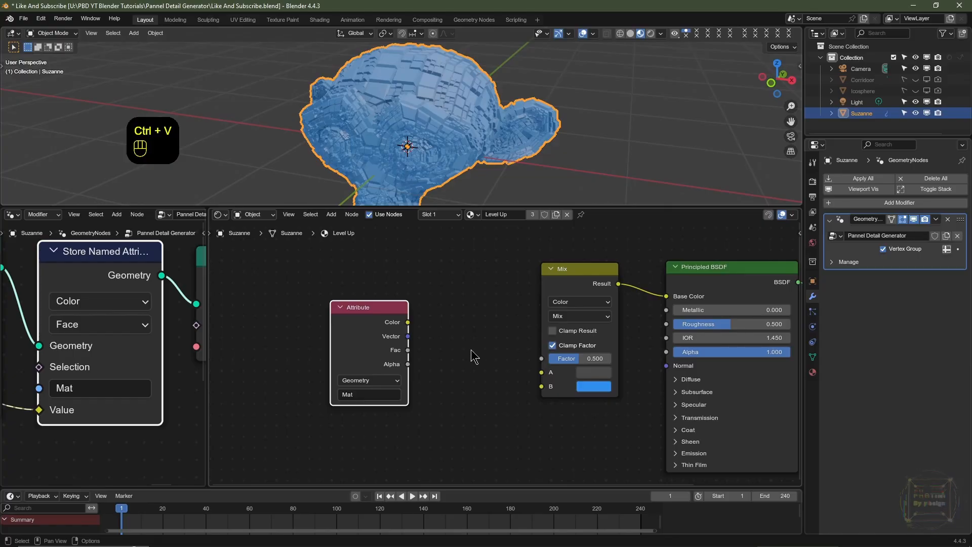
Link the Attribute node's Fac output to the Mix node's Factor input
drag(410, 354, 542, 357)
middle_drag(481, 202, 458, 193)
scroll(408, 147, up, 2)
drag(407, 350, 466, 382)
right_click(466, 382)
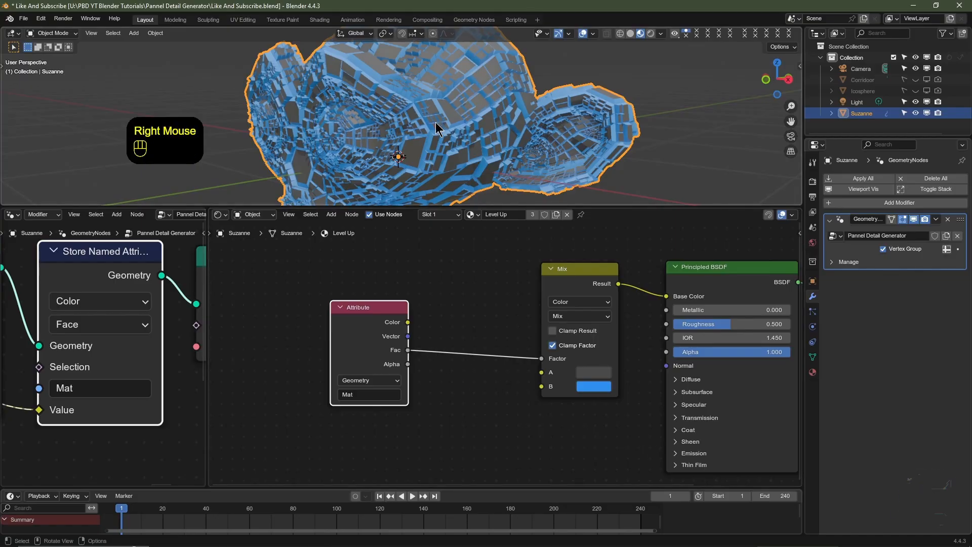
Enlarge the 3D viewport downward and frame the whole Suzanne from the front
scroll(421, 140, down, 3)
middle_drag(421, 140, 440, 162)
drag(445, 206, 445, 308)
scroll(412, 167, up, 2)
shift+middle_drag(415, 182, 413, 167)
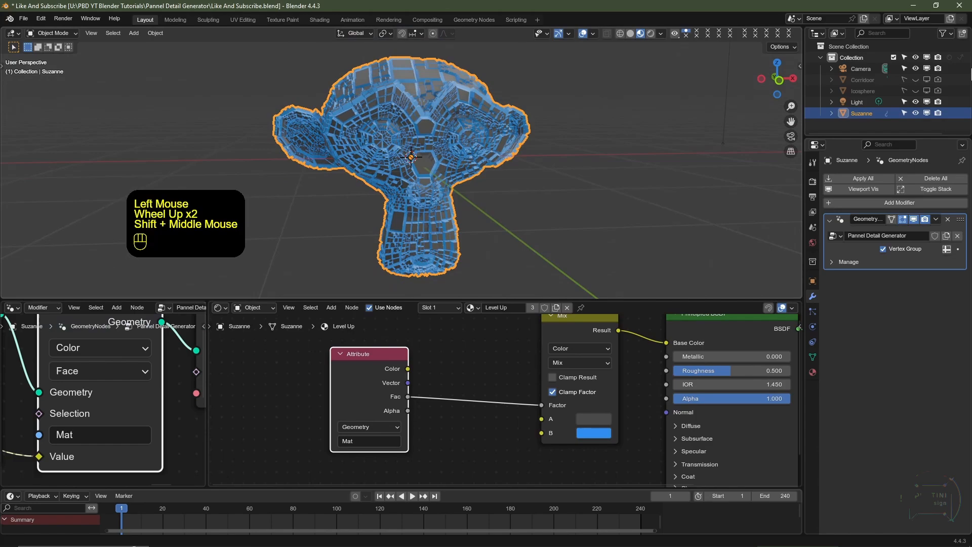
Hide Suzanne, unhide the Corridoor object and select it in the viewport
click(915, 113)
click(916, 80)
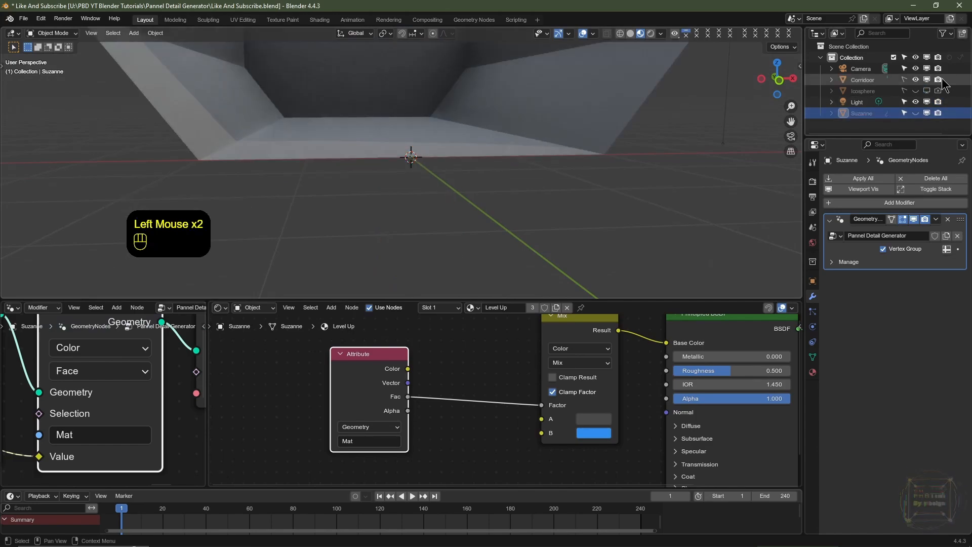
click(538, 112)
middle_drag(538, 115, 508, 152)
scroll(513, 157, down, 4)
scroll(447, 180, up, 2)
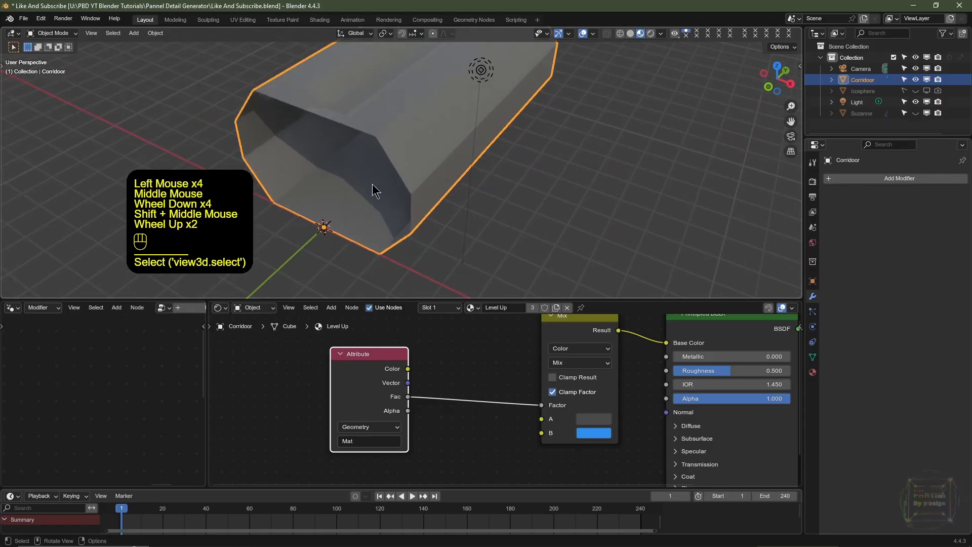
Enter Edit Mode on the Corridoor object, using face selection
key(Tab)
middle_drag(375, 182, 451, 143)
key(a)
middle_drag(534, 158, 486, 206)
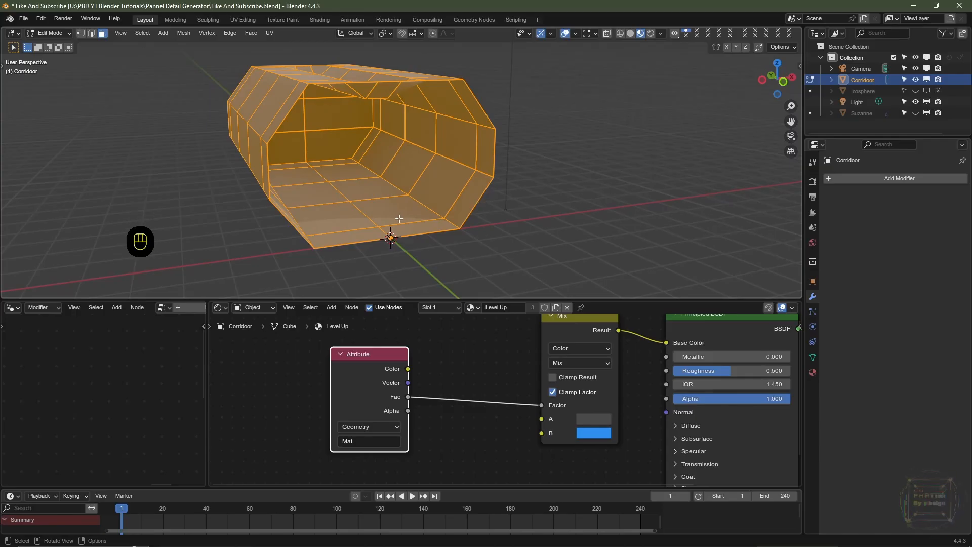
key(3)
Select all wall, ceiling and end faces of the corridor, leaving only the floor faces unselected
click(461, 192)
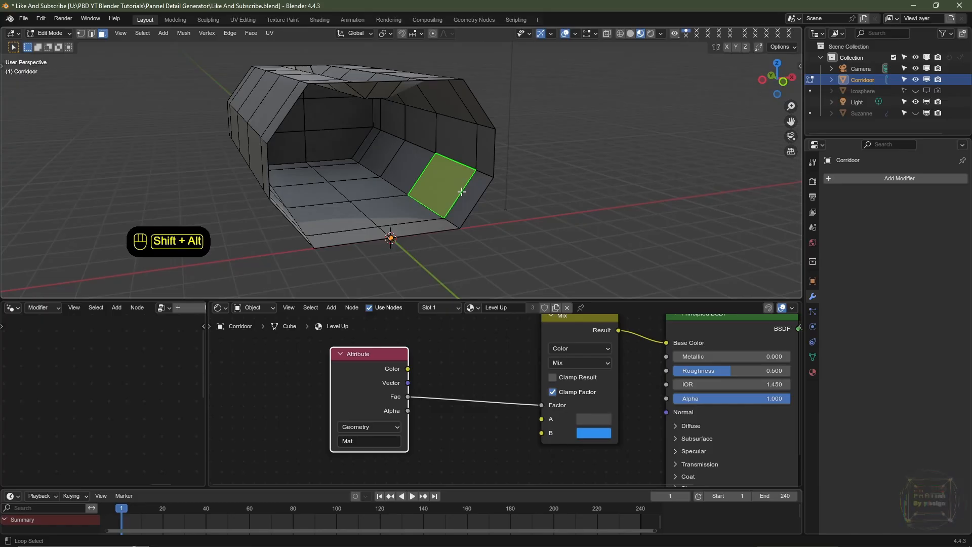
alt+shift+click(461, 192)
alt+shift+click(461, 192)
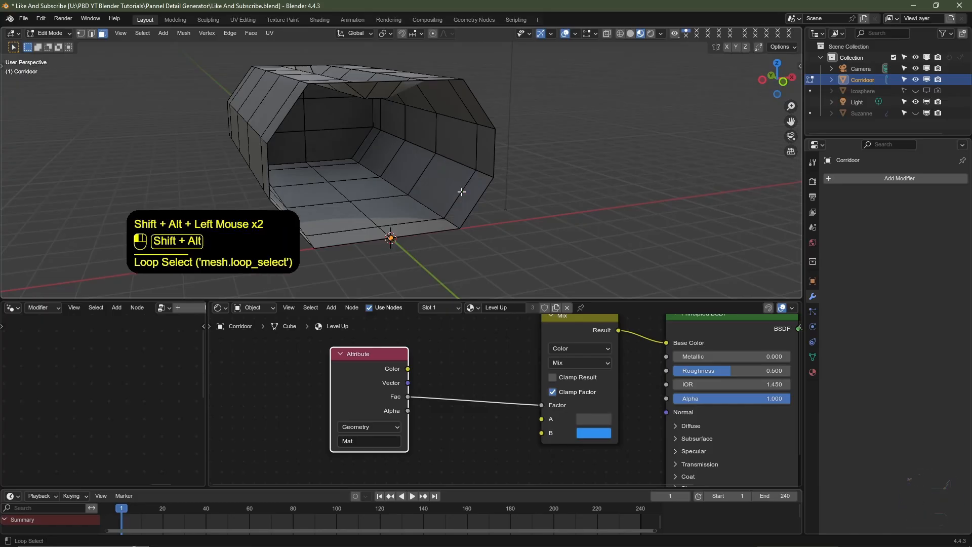
alt+shift+click(473, 101)
alt+shift+click(474, 101)
middle_drag(474, 116, 324, 168)
key(ctrl+z)
alt+shift+click(360, 109)
alt+shift+click(280, 187)
ctrl+shift+click(377, 122)
middle_drag(467, 156, 373, 117)
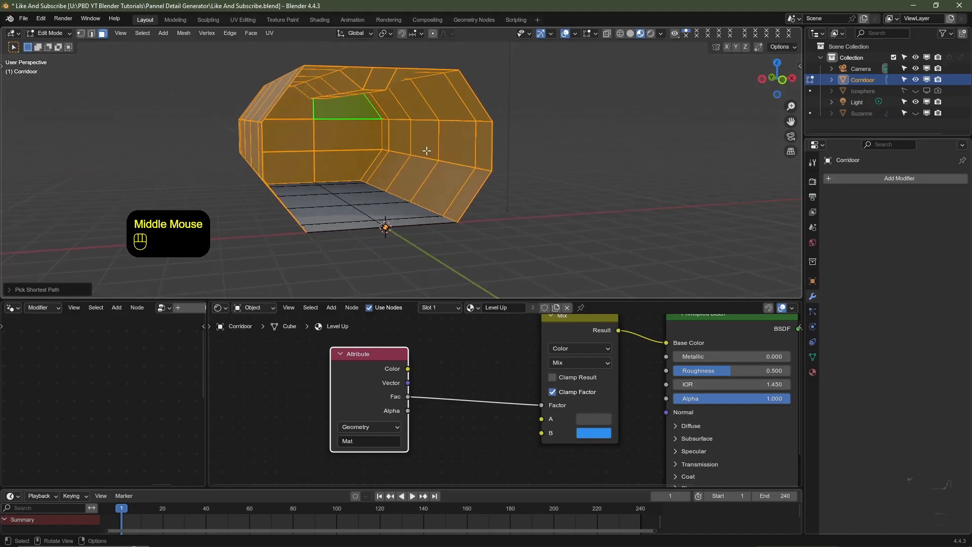
Create a vertex group named "You Are Awesome", assign the selected corridor faces to it and return to Object Mode
click(813, 357)
click(958, 211)
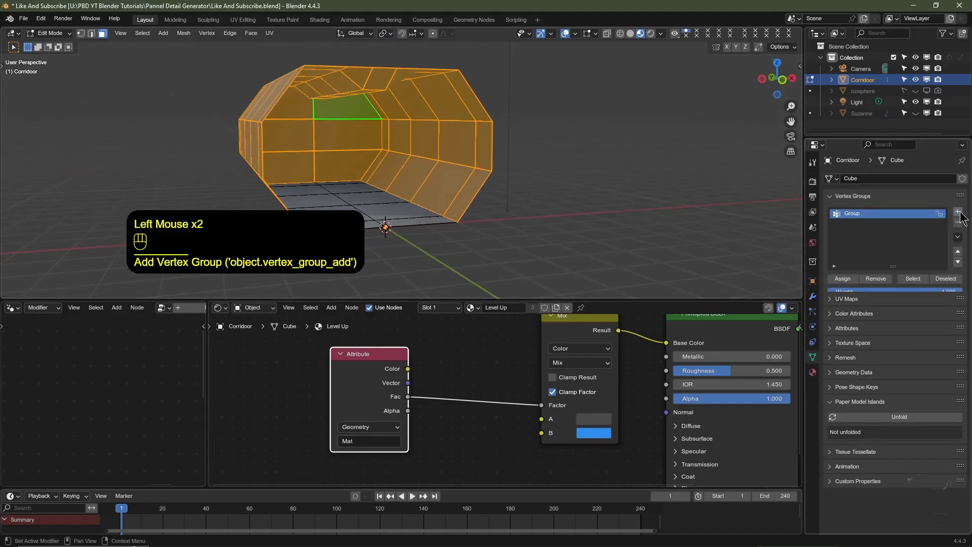
double_click(861, 215)
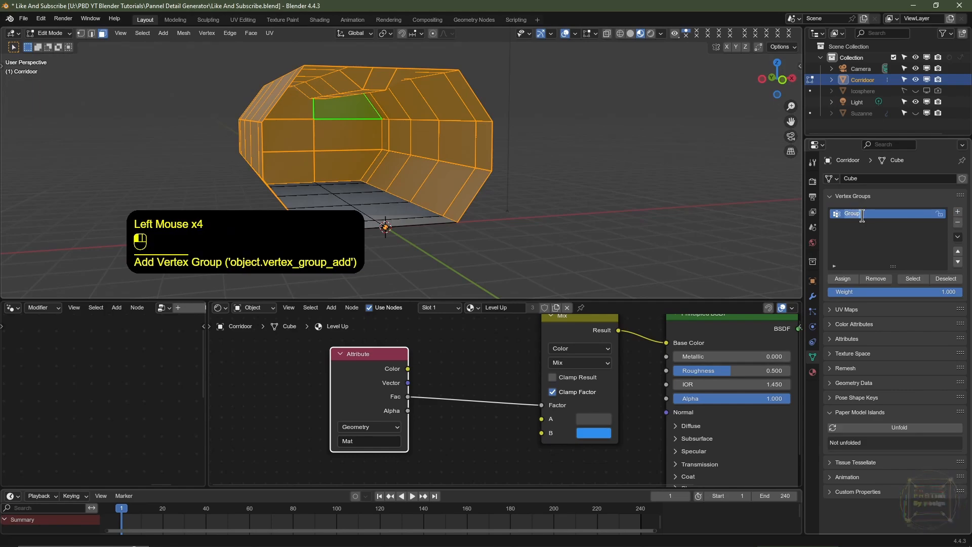
text(You Are Awesome)
key(Return)
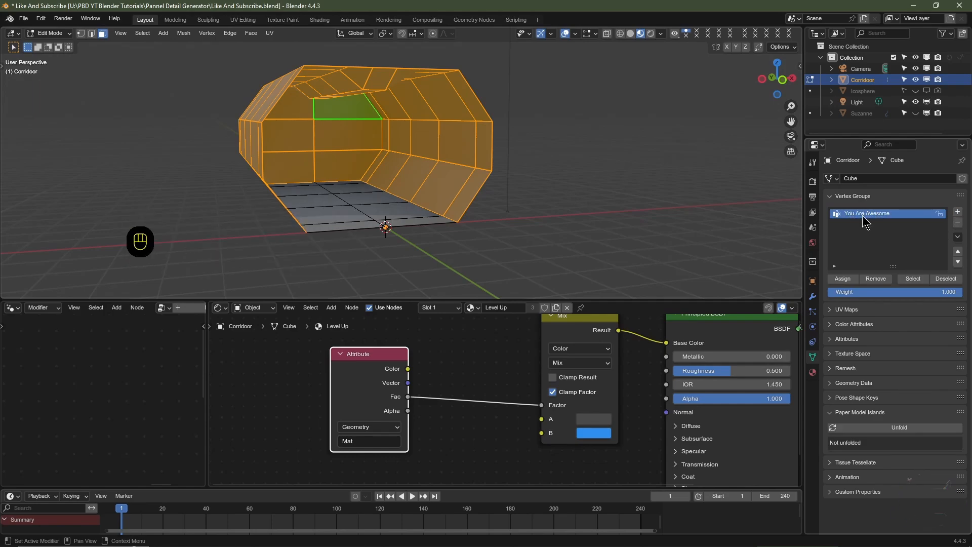
click(843, 279)
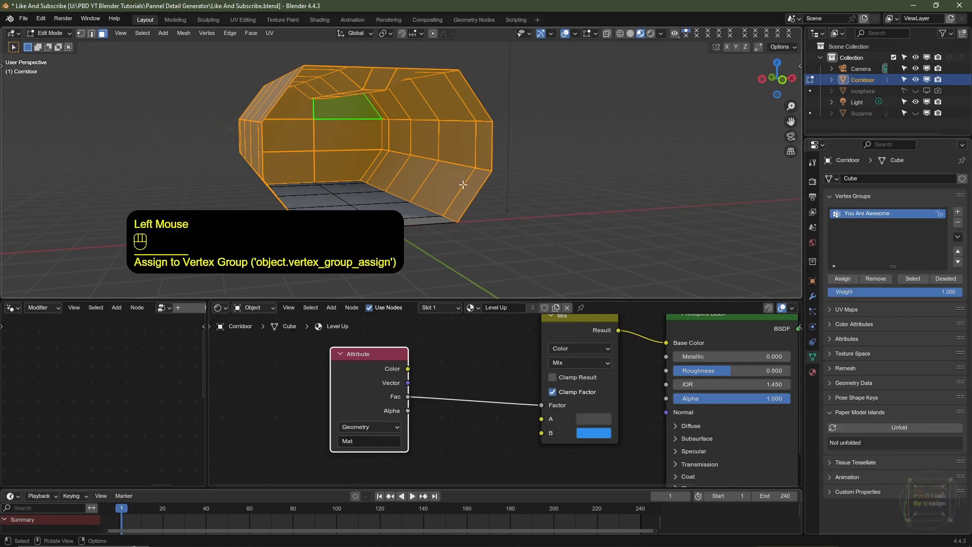
key(Tab)
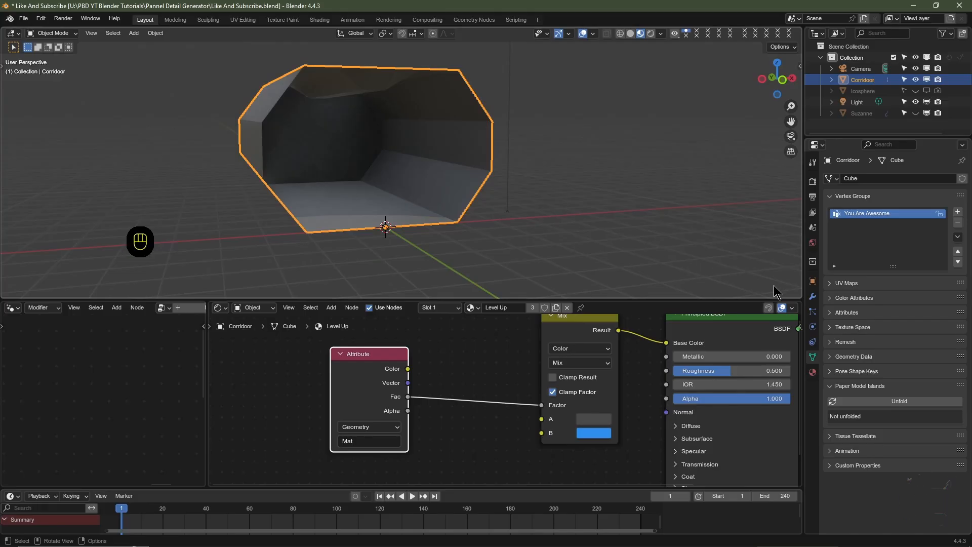
Add a Geometry Nodes modifier to the Corridoor and assign it the existing Pannel Detail Generator node group
click(812, 299)
click(872, 178)
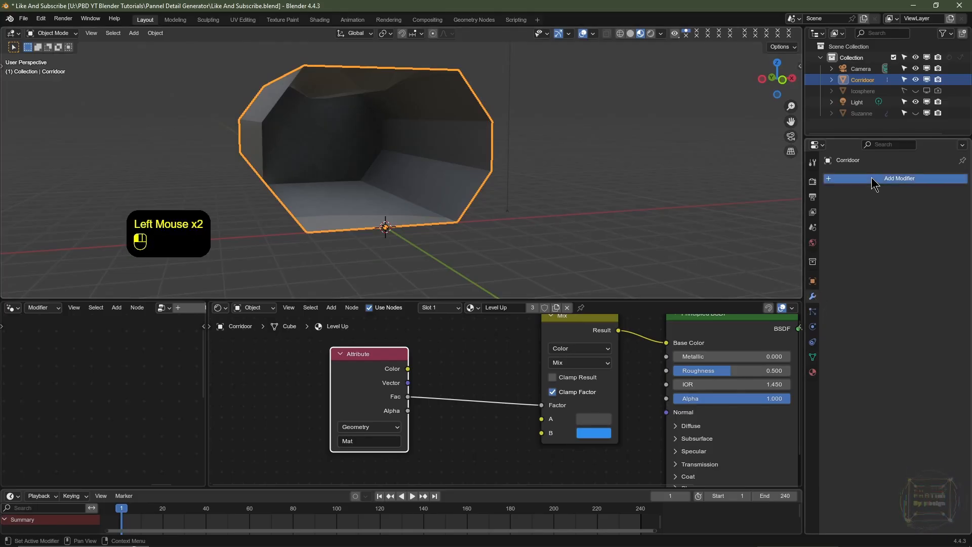
click(862, 190)
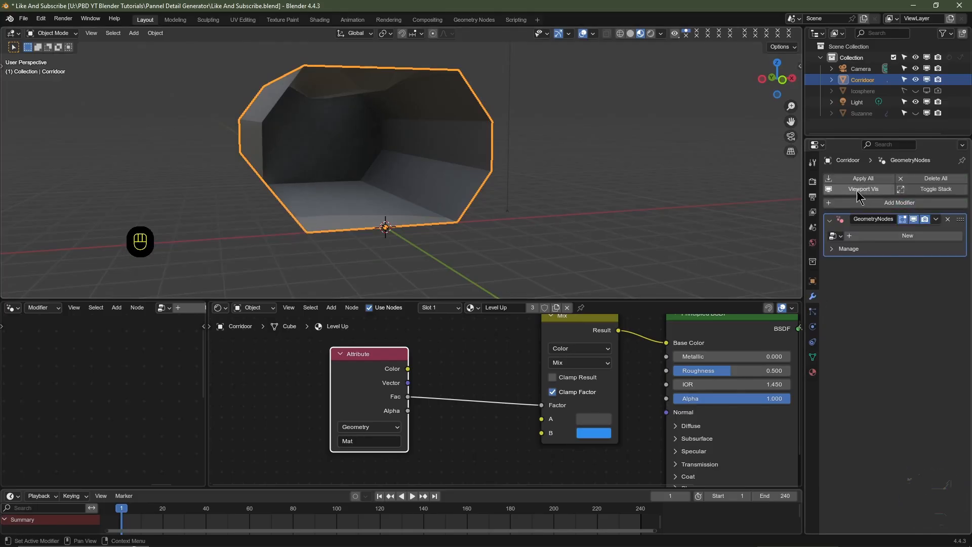
click(832, 238)
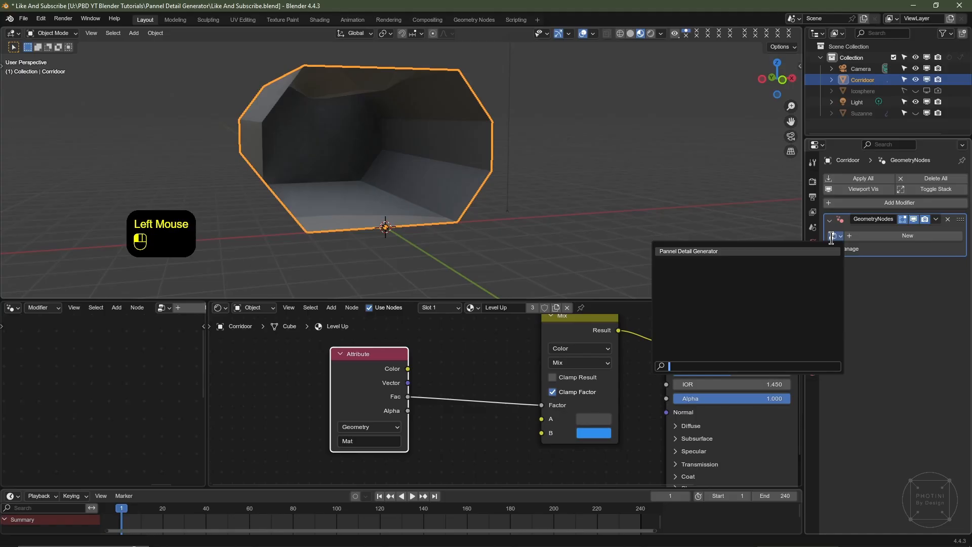
click(698, 252)
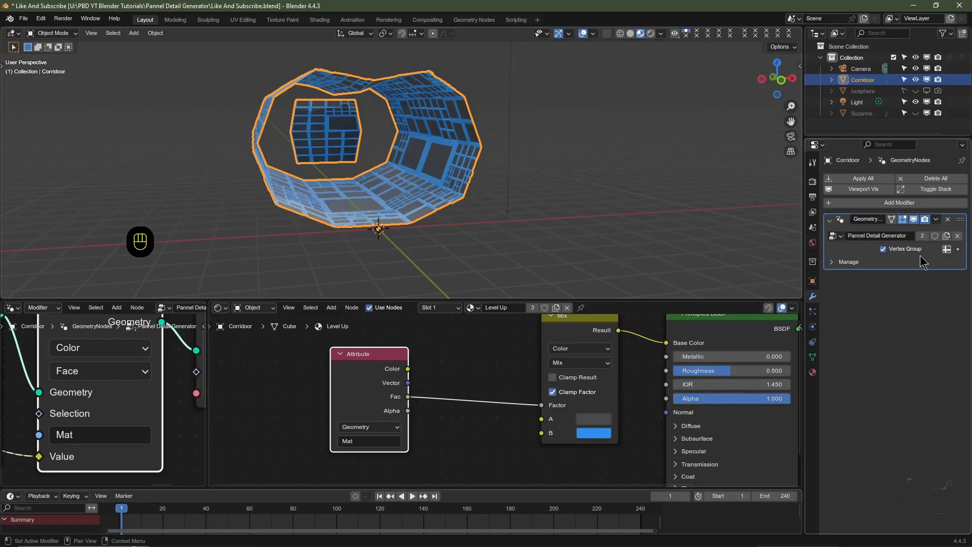
Switch the modifier's Vertex Group input to an attribute and choose You Are Awesome
click(951, 249)
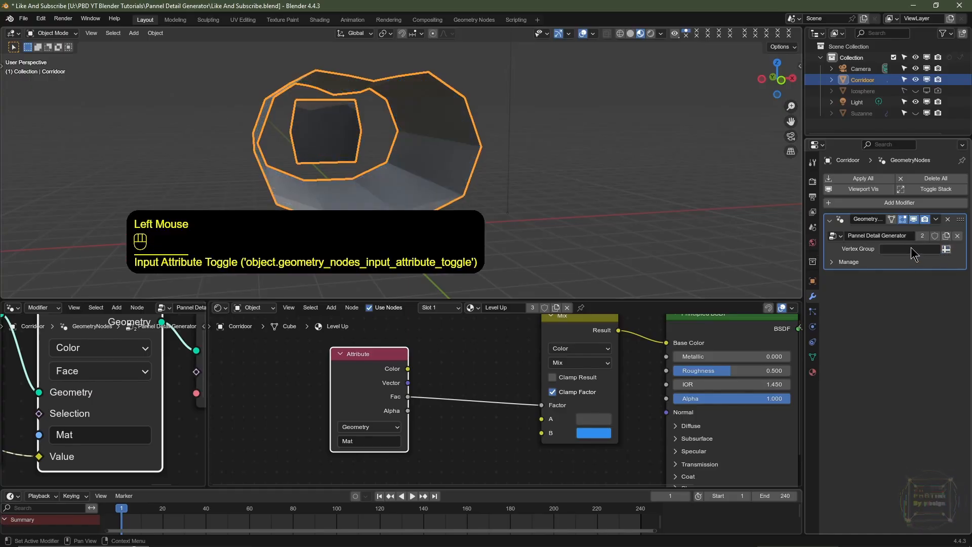
click(910, 247)
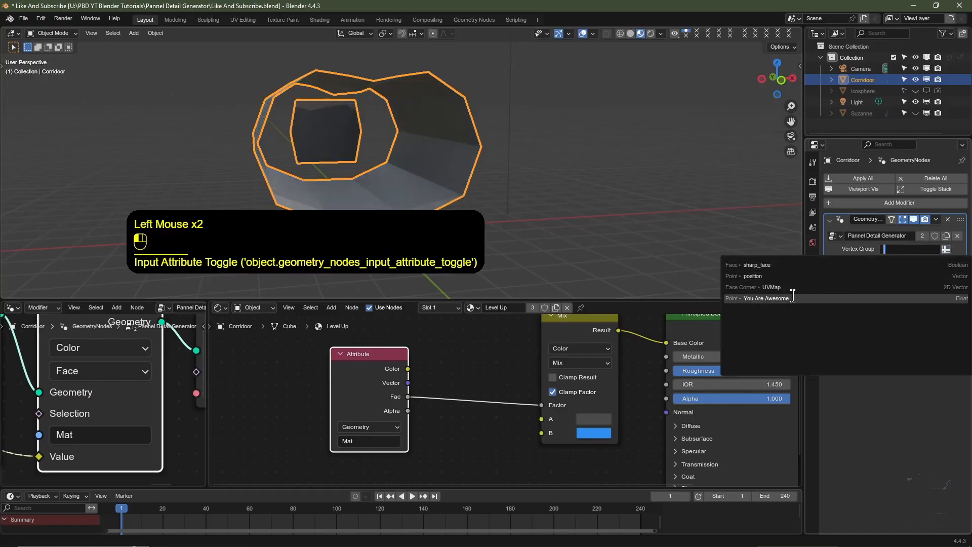
click(775, 298)
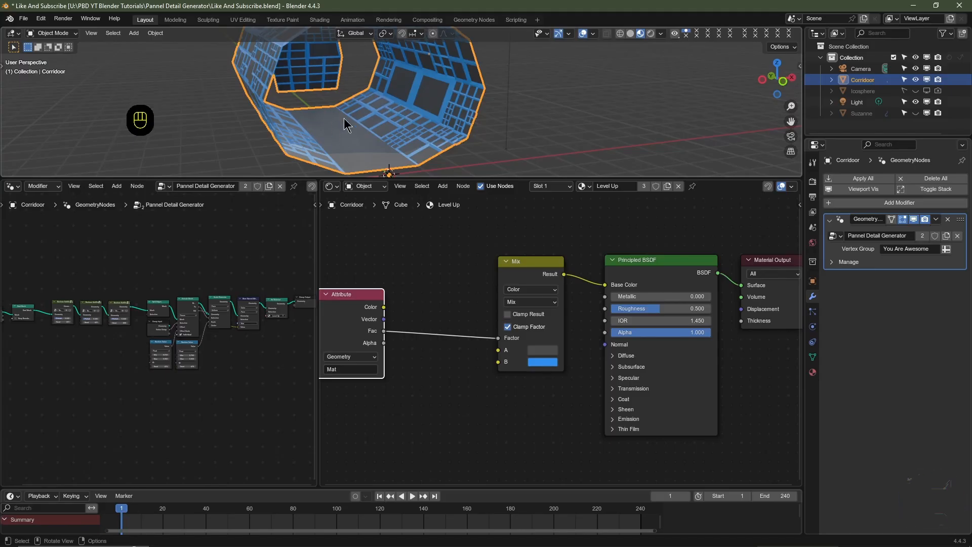
Mute the Dual Mesh node after the first Group Input in the geometry node tree
middle_drag(27, 352, 178, 380)
scroll(133, 354, up, 3)
scroll(154, 363, up, 1)
click(163, 305)
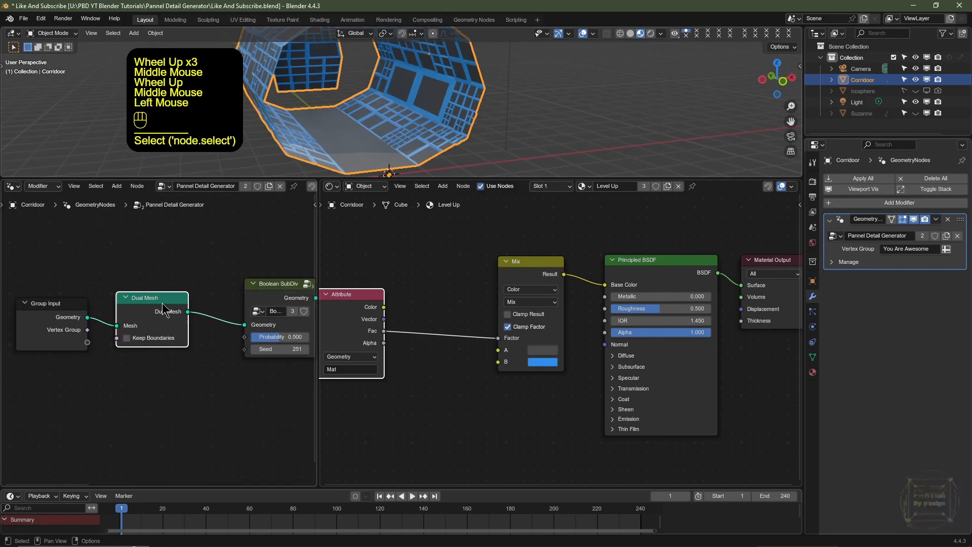
key(m)
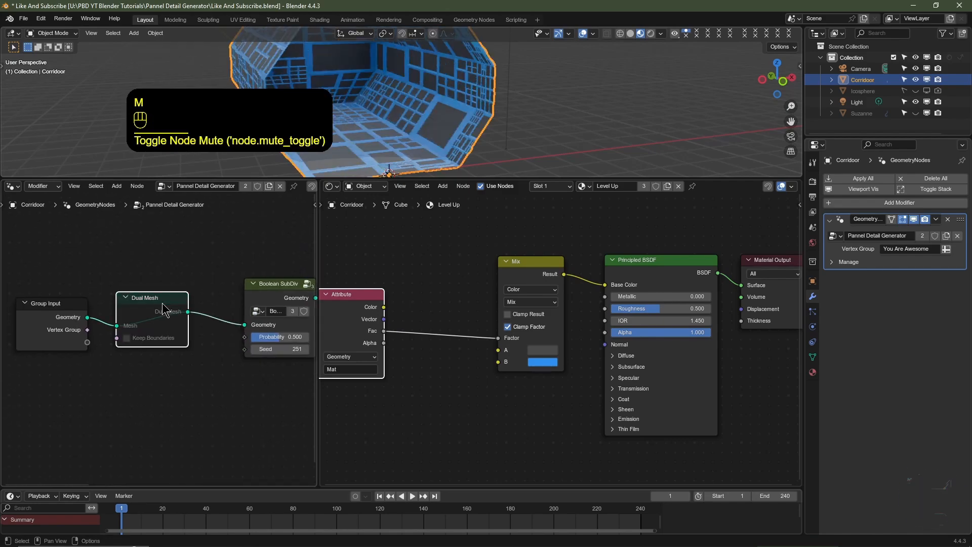
Try other Min values on the Random Value node driving the Extrude Mesh Offset Scale
scroll(163, 305, down, 5)
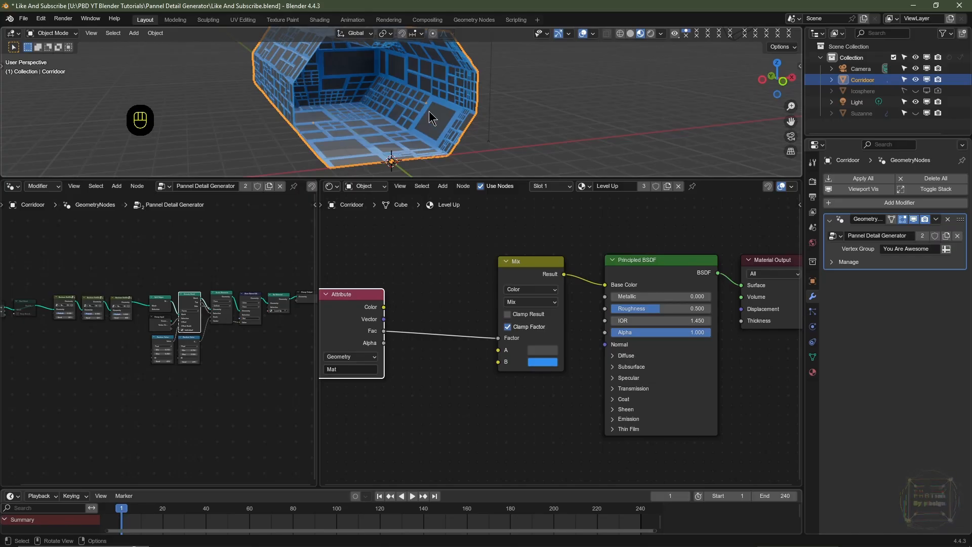
scroll(430, 111, up, 3)
middle_drag(564, 130, 430, 126)
scroll(204, 354, up, 6)
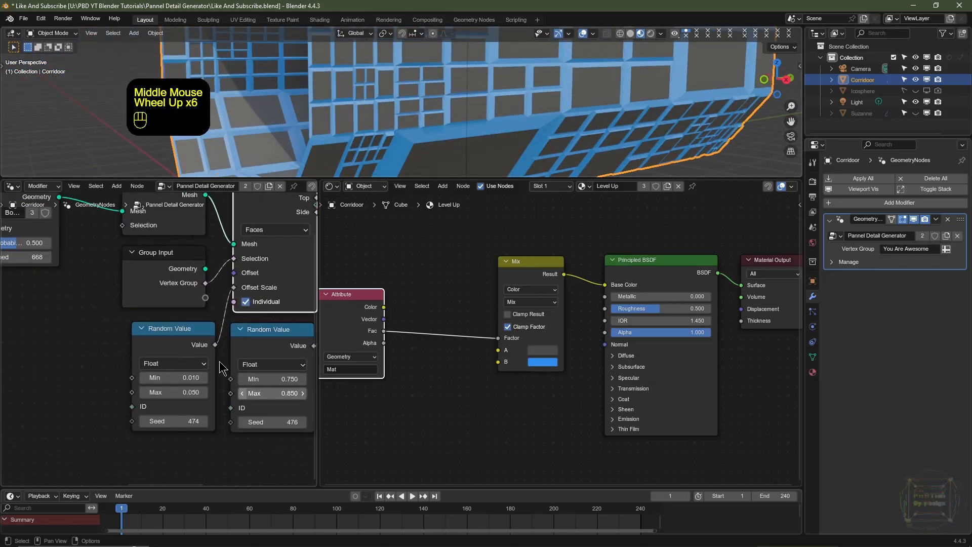
shift+click(172, 377)
shift+drag(172, 377, 192, 377)
drag(175, 377, 137, 378)
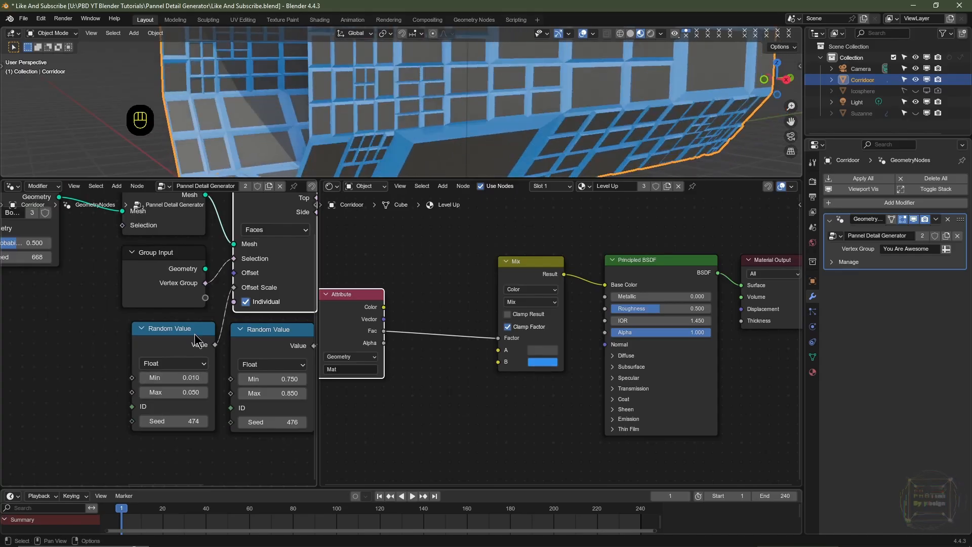
Flip the normals of all corridor faces in Edit Mode and return to Object Mode
shift+scroll(489, 106, down, 2)
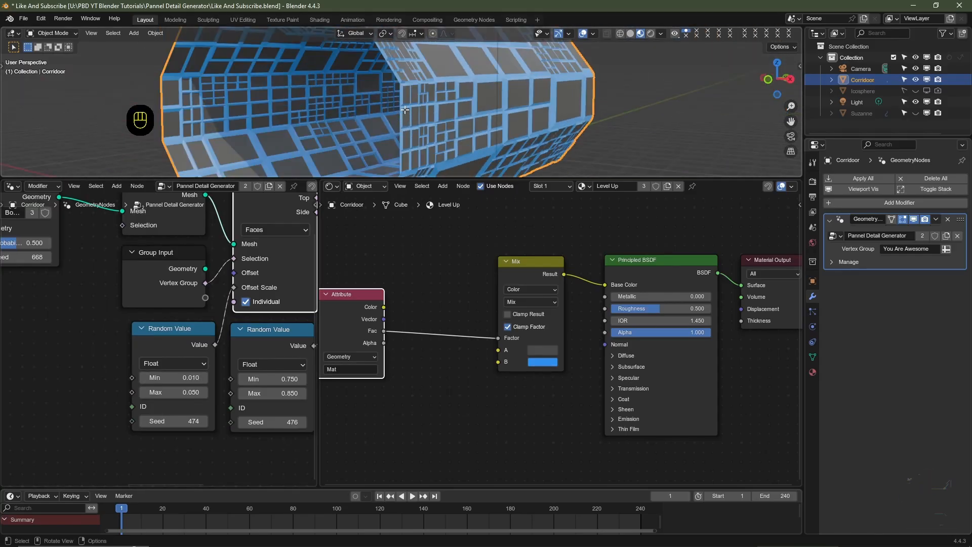
key(Tab)
key(a)
key(alt+n)
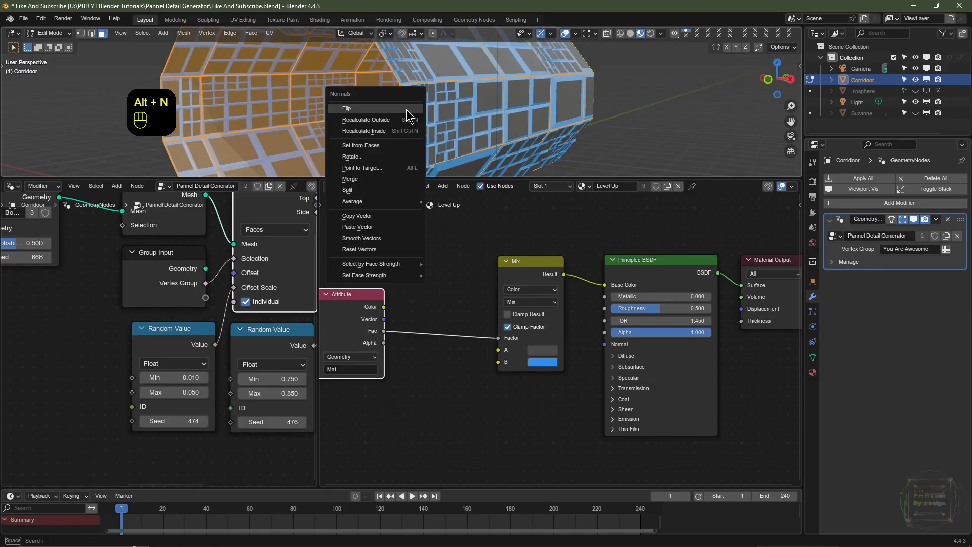
click(406, 110)
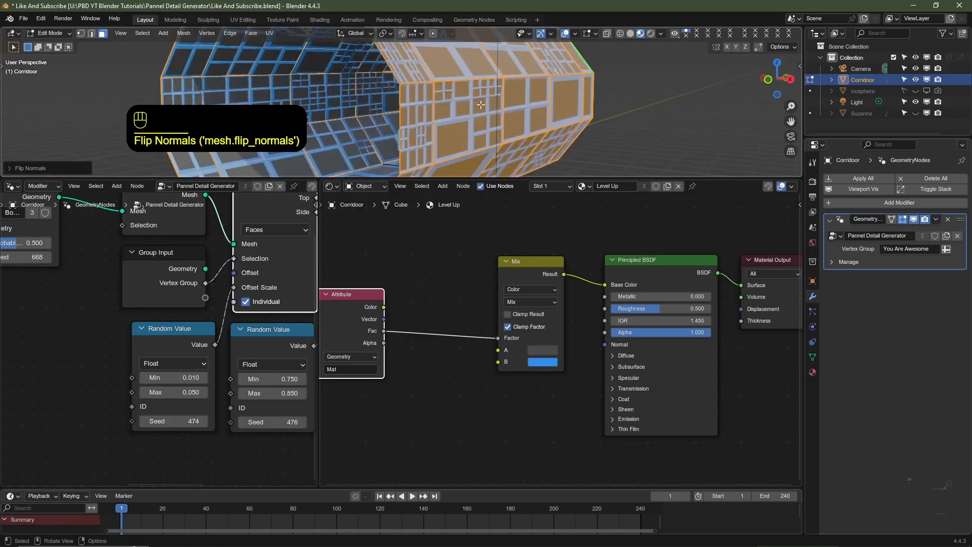
key(Tab)
Try raising the Max of the Random Value node driving the Offset Scale to about 0.230
shift+click(337, 321)
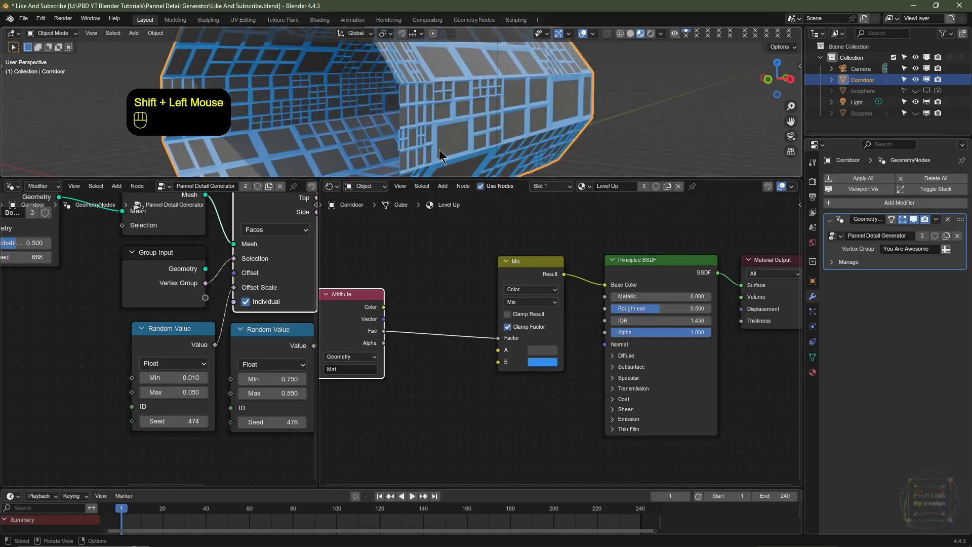
shift+drag(182, 392, 231, 392)
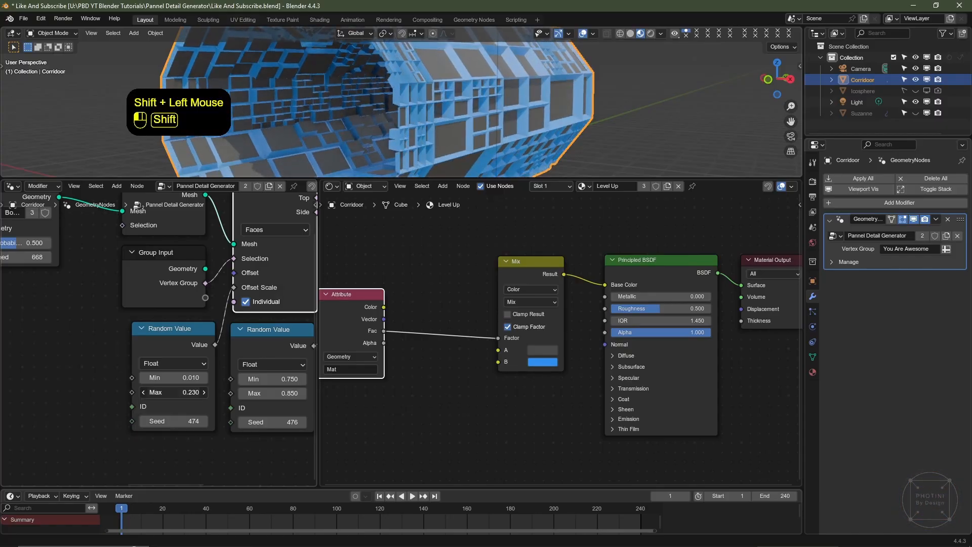
right_click(177, 399)
Close the shader editor by extending the geometry node editor across the full width beneath the viewport, framing the panel nodes
drag(315, 181, 594, 354)
scroll(607, 325, down, 2)
middle_drag(604, 318, 581, 339)
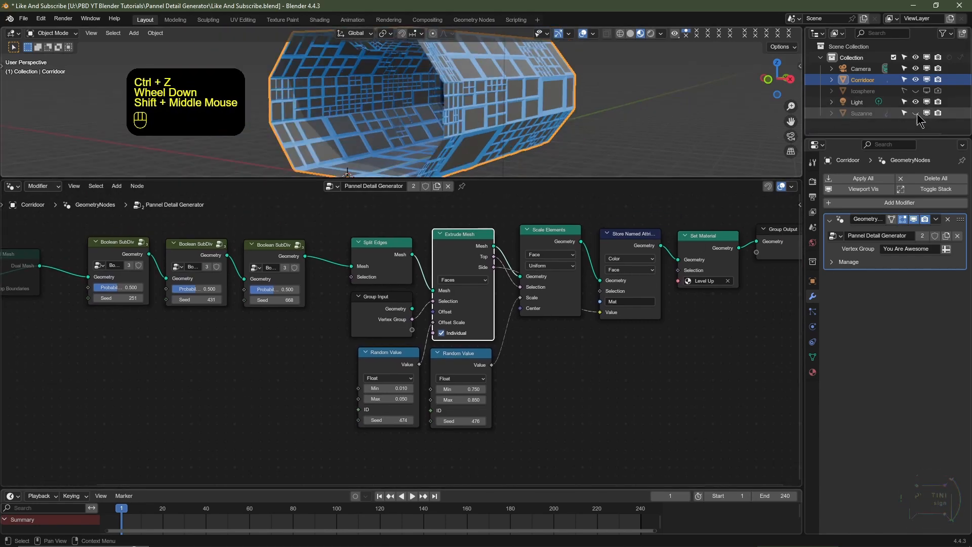
Unhide Suzanne, select it and raise it 2 m along the global Z axis
click(916, 113)
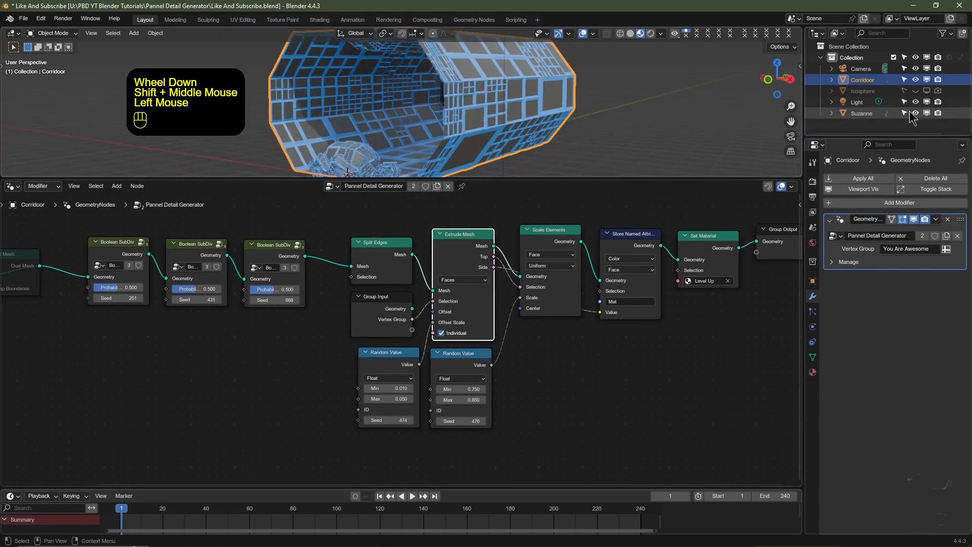
click(362, 153)
middle_drag(363, 153, 413, 156)
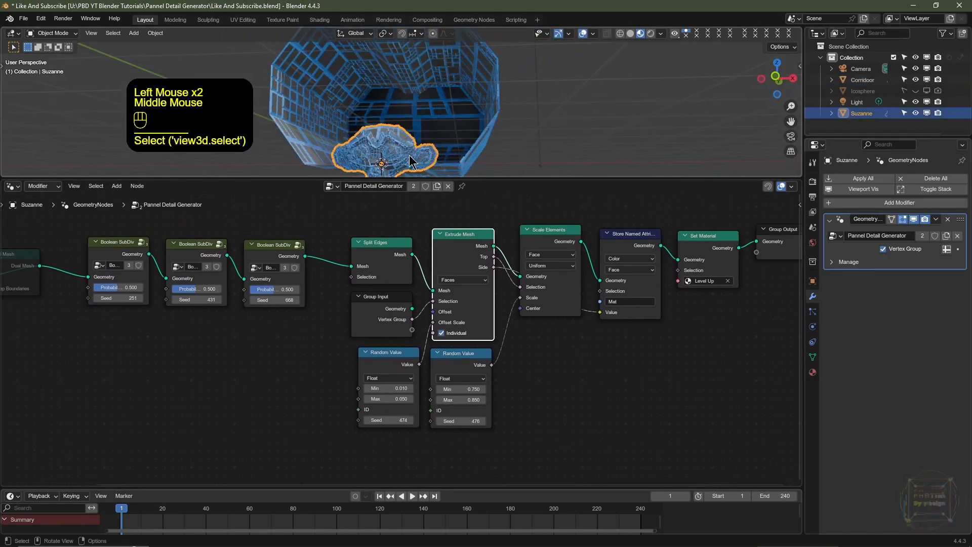
key(g)
key(z)
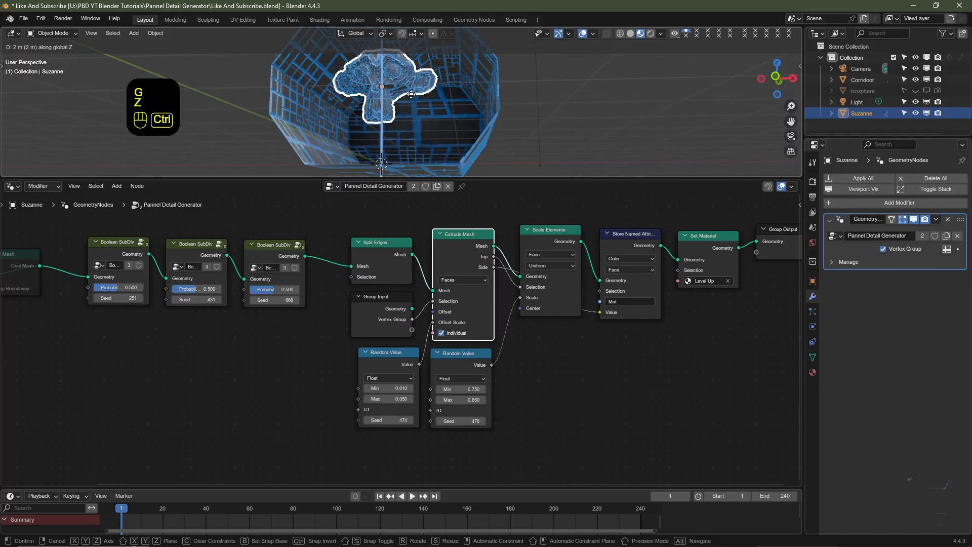
ctrl+click(411, 94)
Make the Corridoor the active selection with Suzanne visible inside it
middle_drag(412, 95, 488, 89)
scroll(451, 129, up, 2)
click(563, 114)
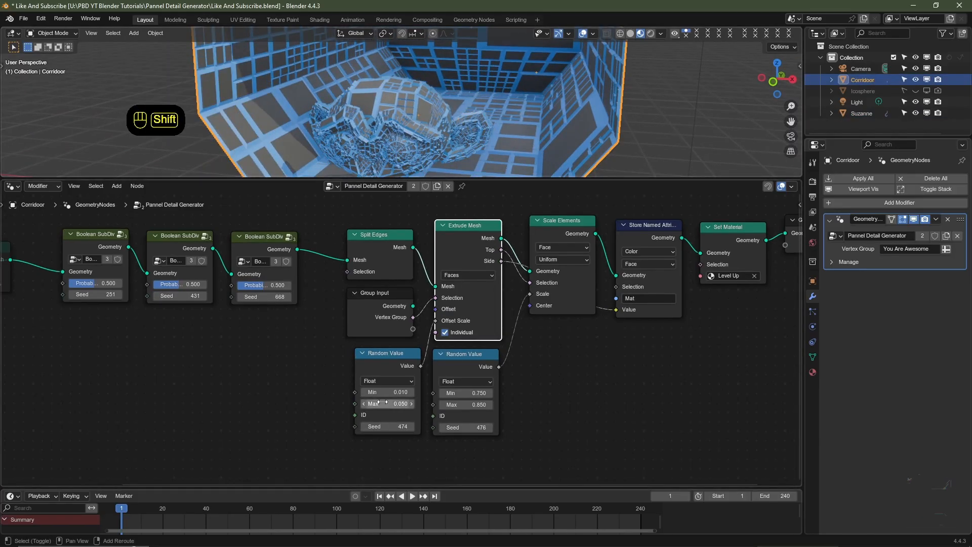
Try raising the Offset Scale Random Value's Max to about 0.310 to compare its effect on Suzanne and the corridor
shift+drag(384, 402, 421, 402)
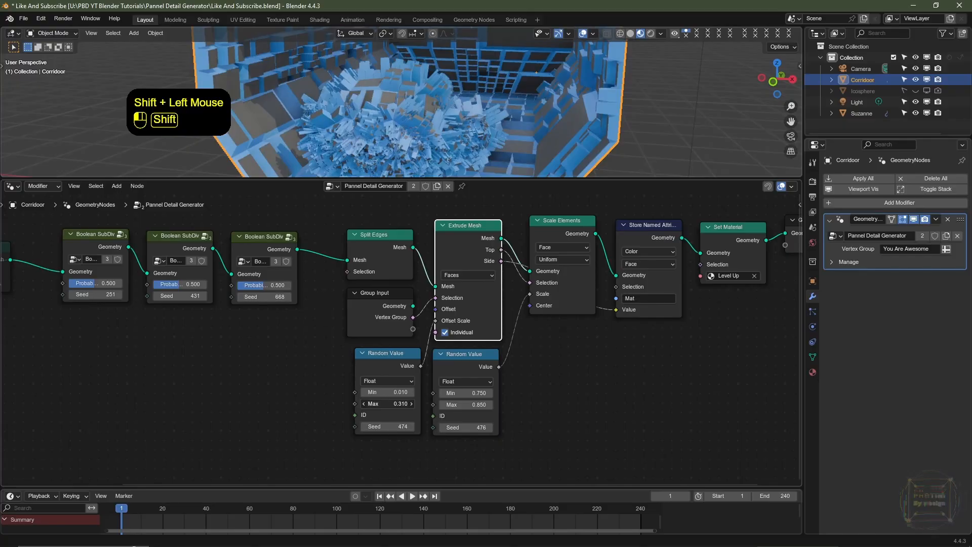
shift+right_click(383, 401)
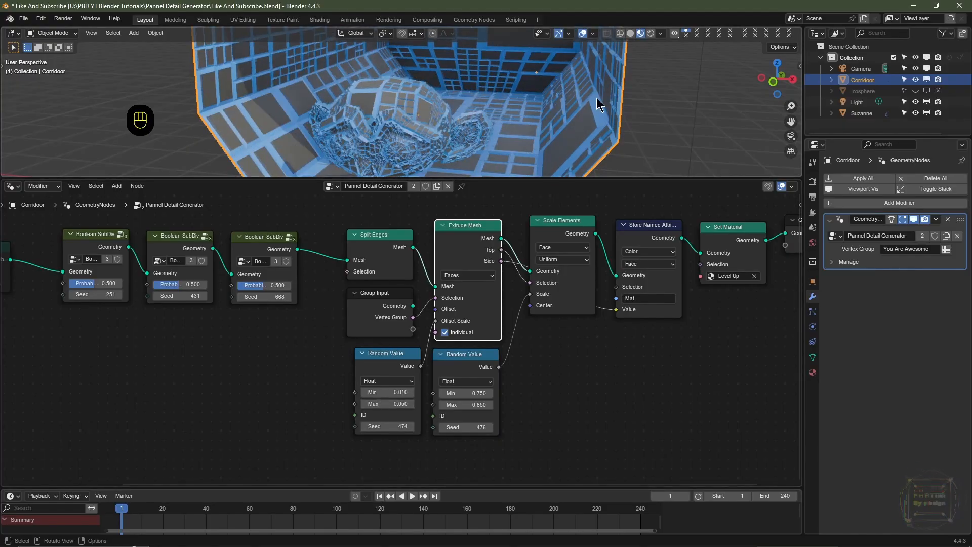
scroll(582, 101, down, 2)
scroll(562, 103, up, 1)
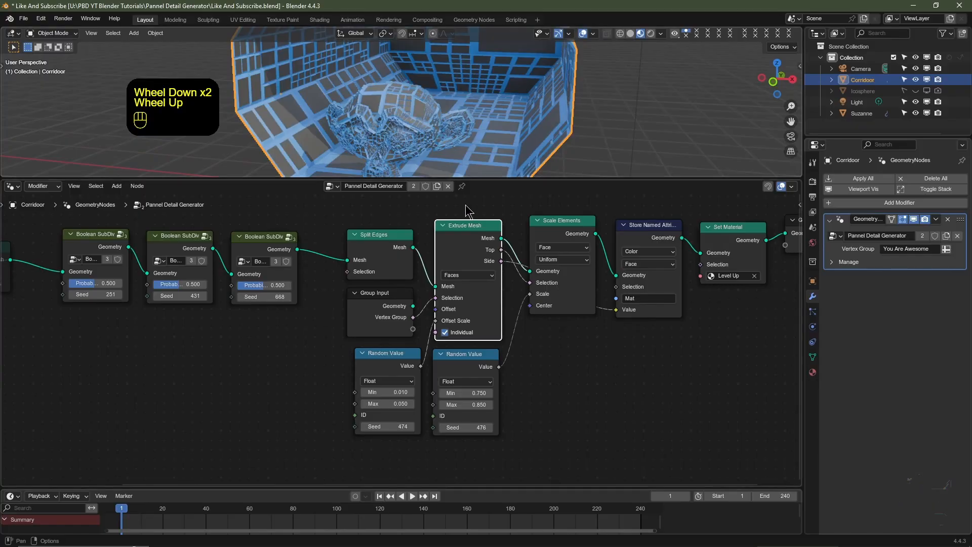
Duplicate the Group Input node beside the Offset Scale Random Value node and expose its Min and Max as group inputs
click(383, 310)
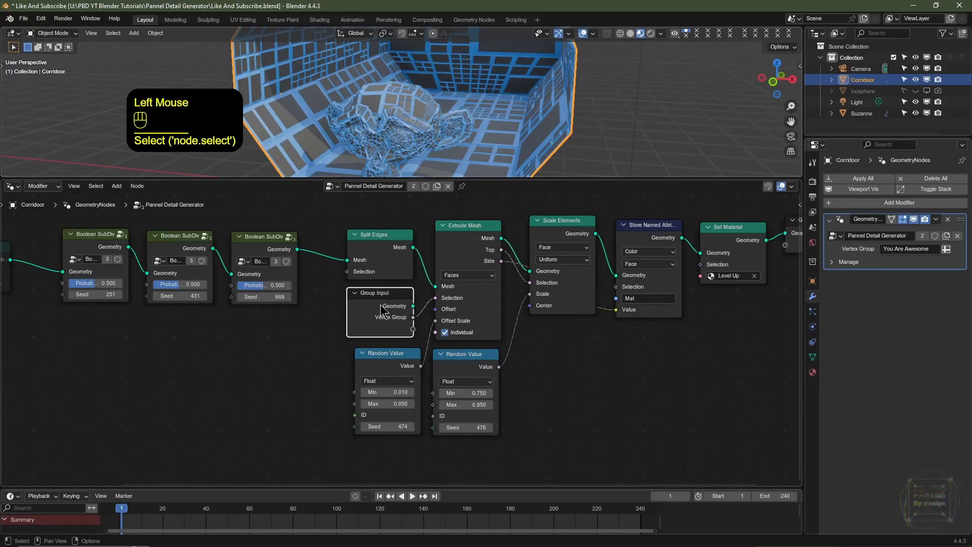
key(shift+d)
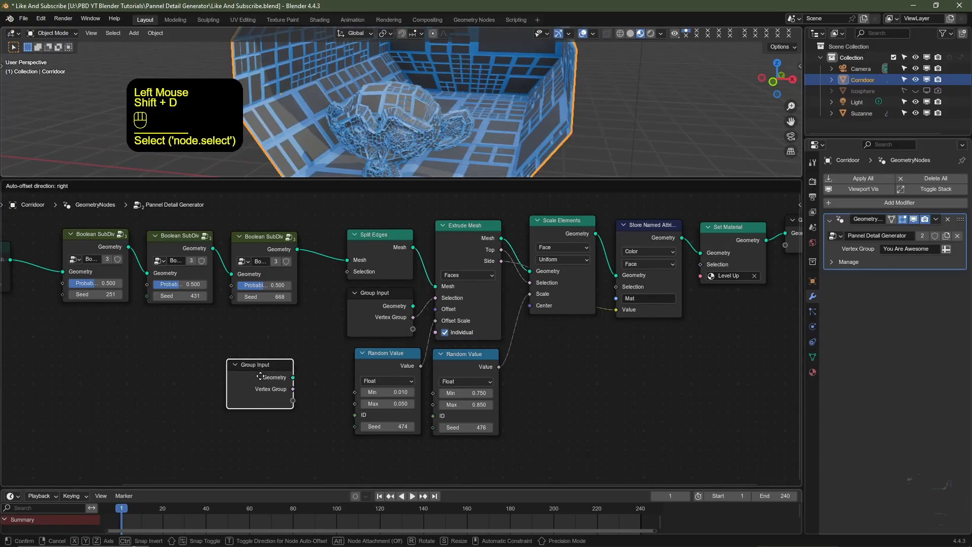
click(275, 381)
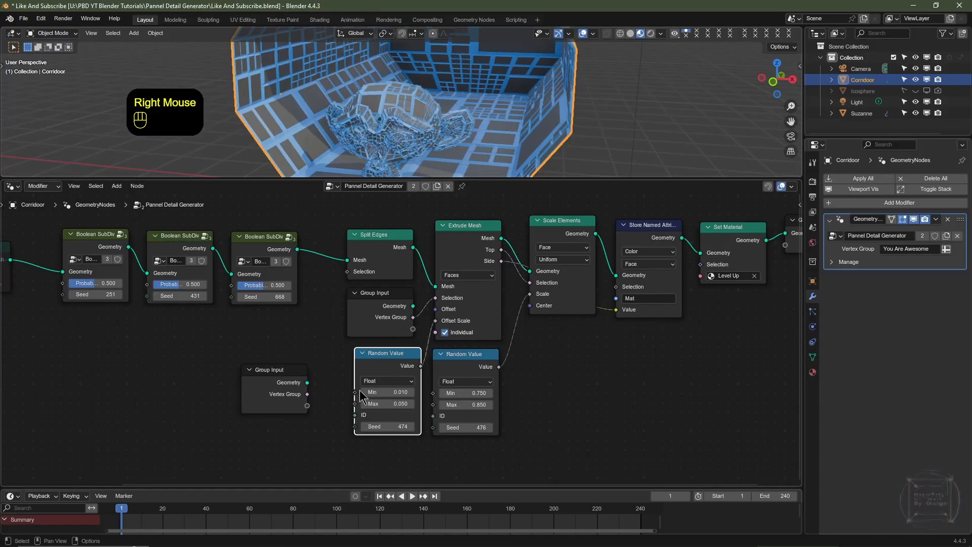
drag(356, 393, 309, 418)
Rename the Min and Max group input sockets as Extrude Min and Extrude Max
key(n)
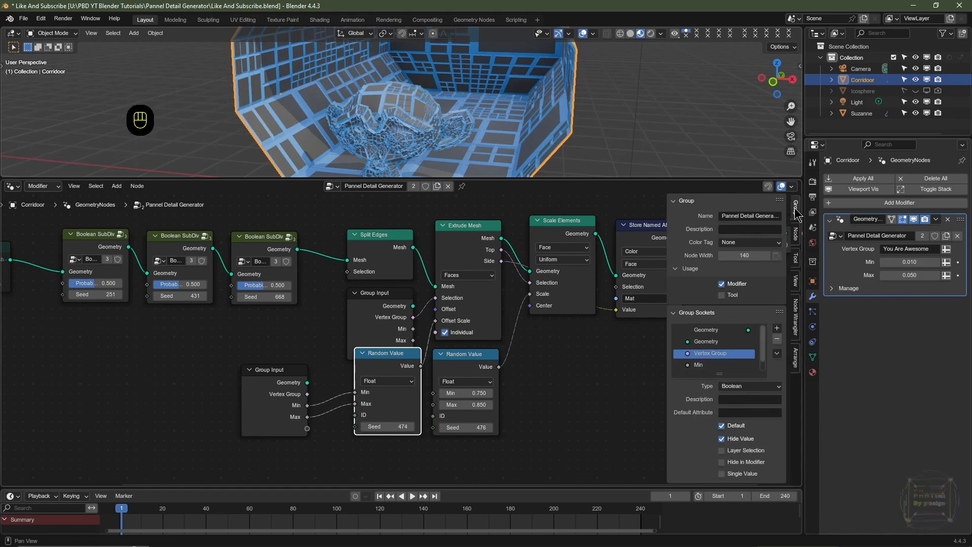
scroll(713, 374, down, 2)
double_click(706, 353)
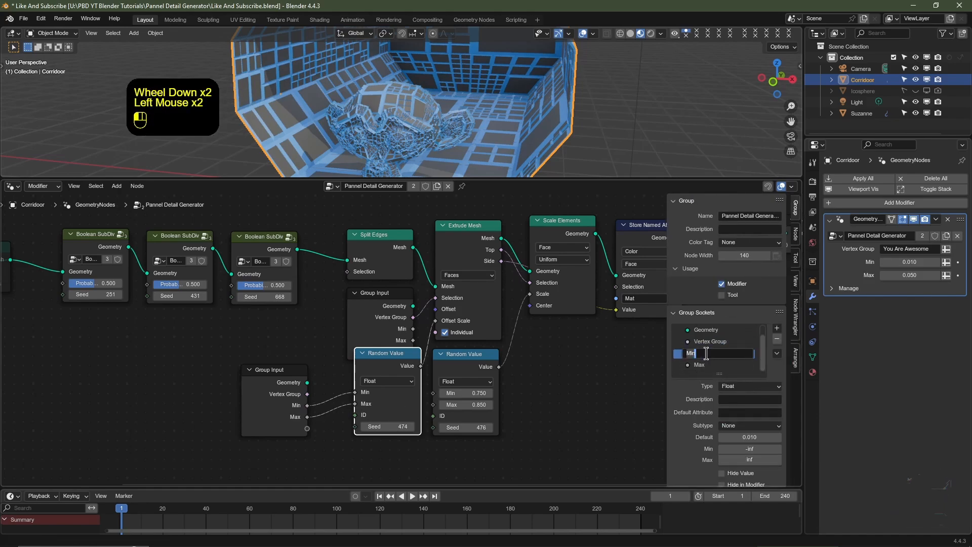
text(Extrude Min)
key(Return)
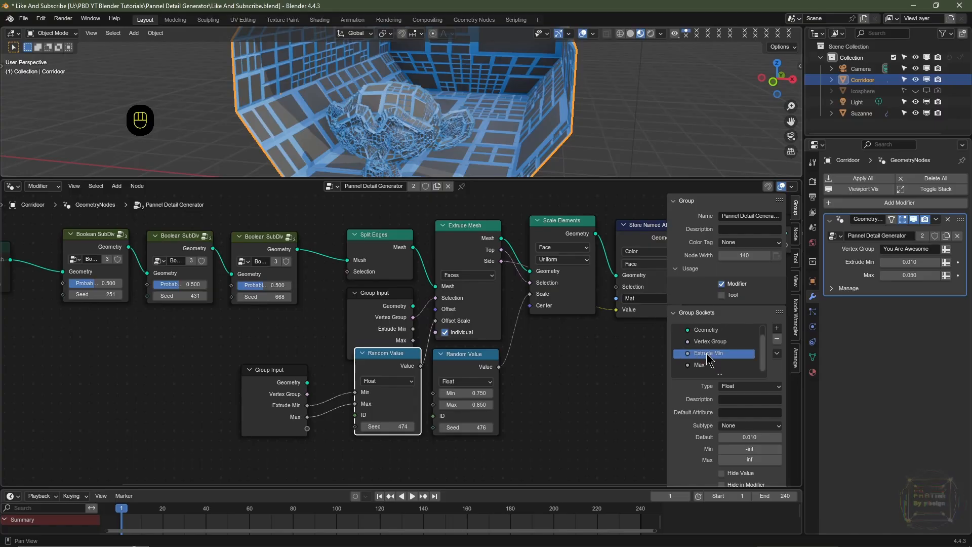
double_click(699, 365)
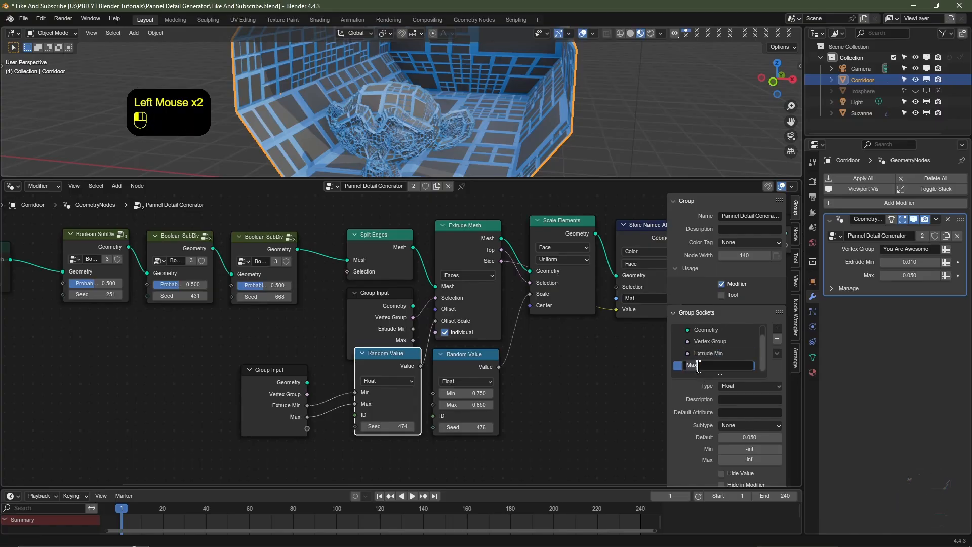
text(Extrude)
key(Return)
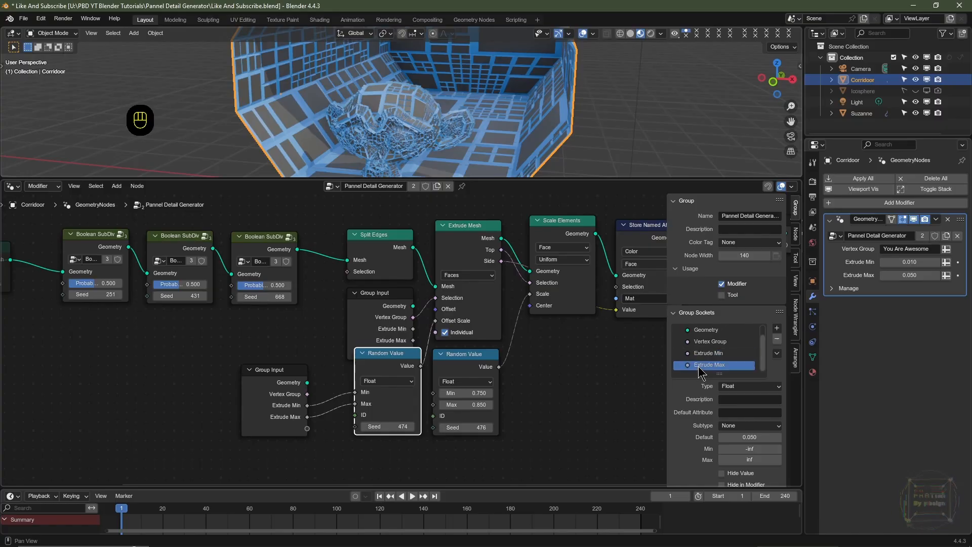
Lower the Offset Scale Random Value node, duplicate its Group Input below it, and expose the scale Random Value's Min and Max as group inputs
drag(384, 359, 374, 400)
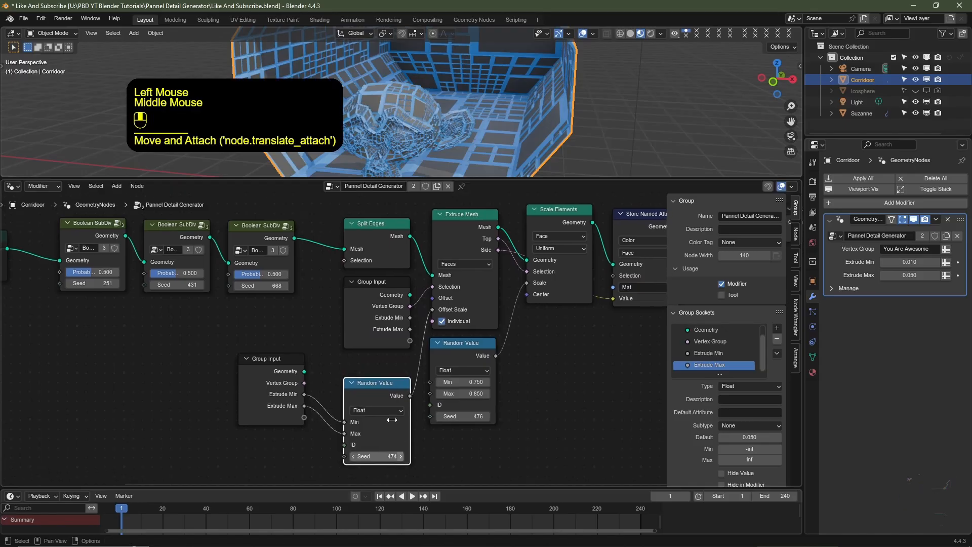
middle_drag(374, 400, 313, 290)
click(215, 279)
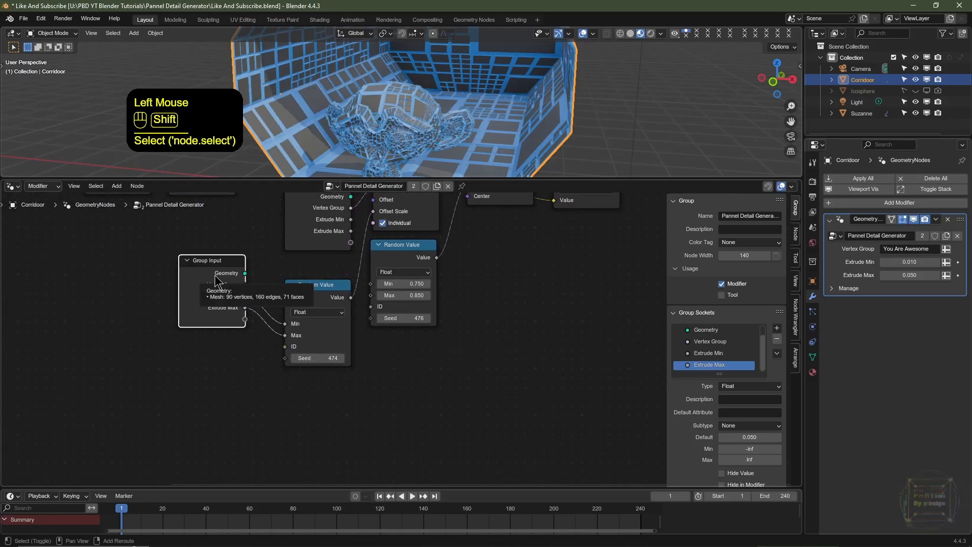
key(shift+d)
click(323, 403)
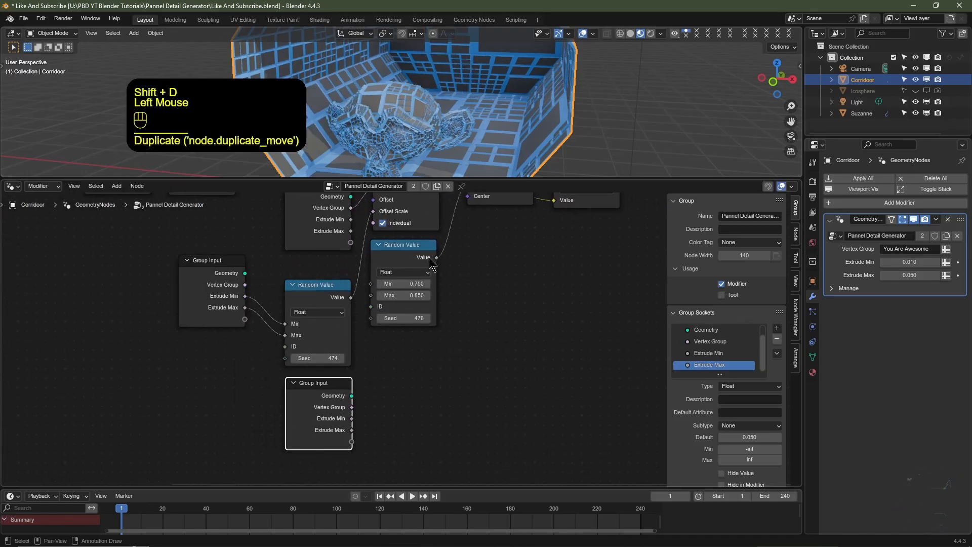
middle_drag(429, 250, 429, 257)
click(412, 256)
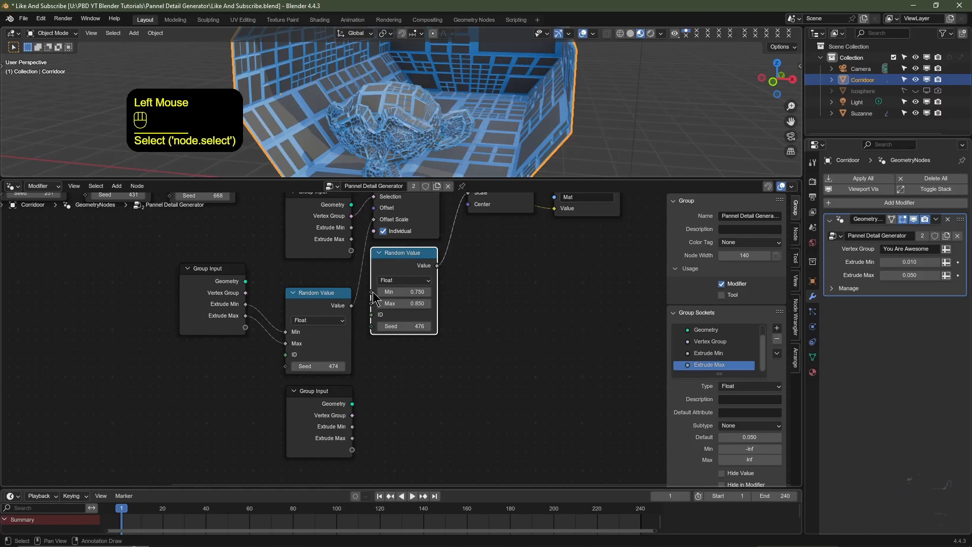
drag(373, 293, 358, 467)
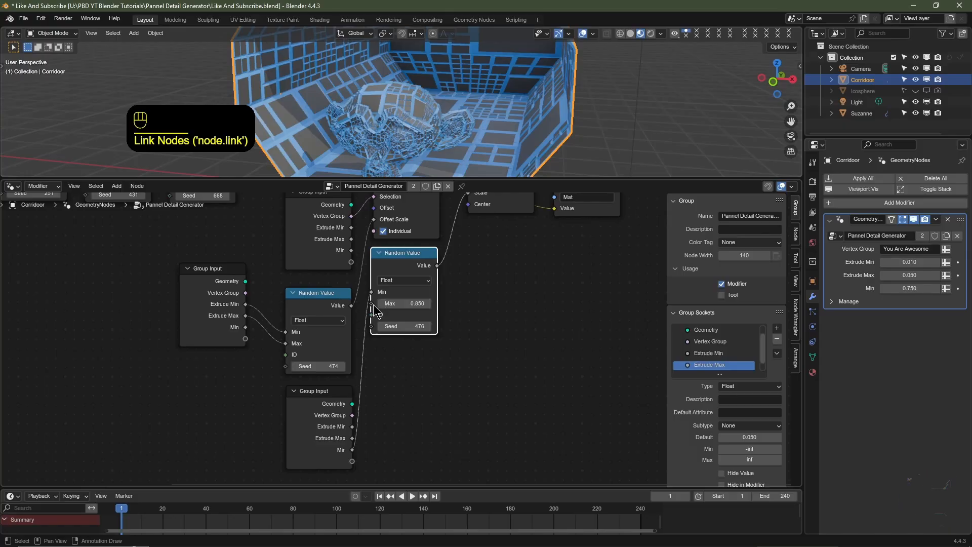
drag(371, 303, 362, 412)
click(356, 353)
click(303, 346)
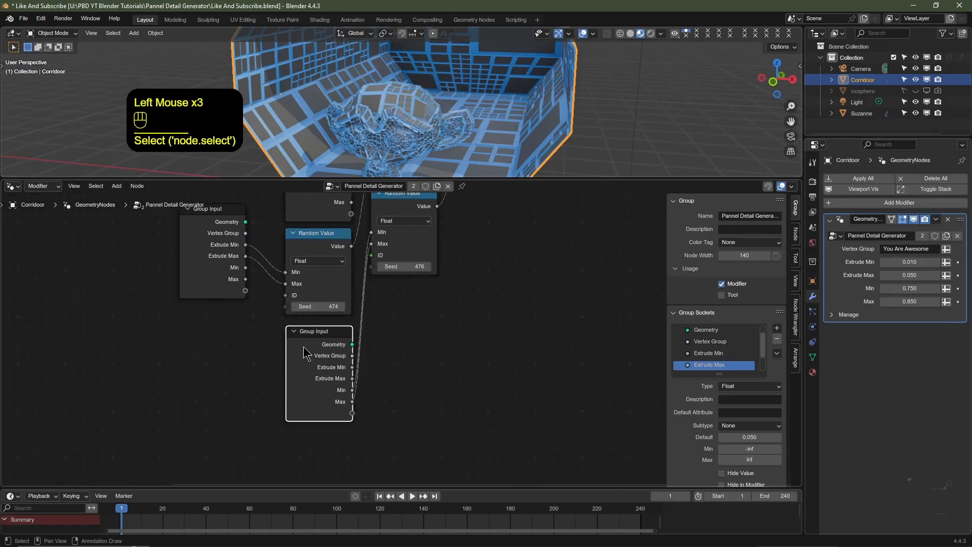
Rename the newly added Min and Max group input sockets as Scale Min and Scale Max
scroll(735, 353, down, 3)
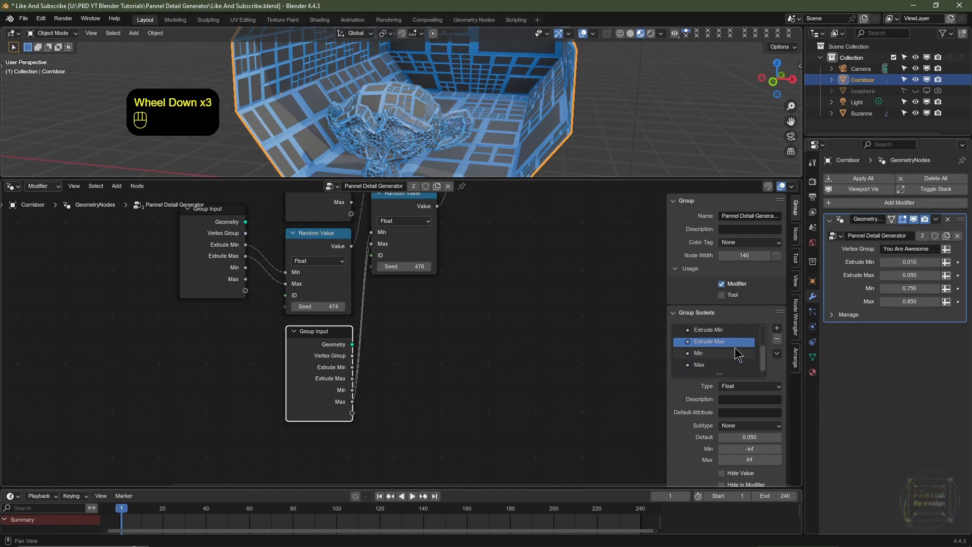
double_click(706, 353)
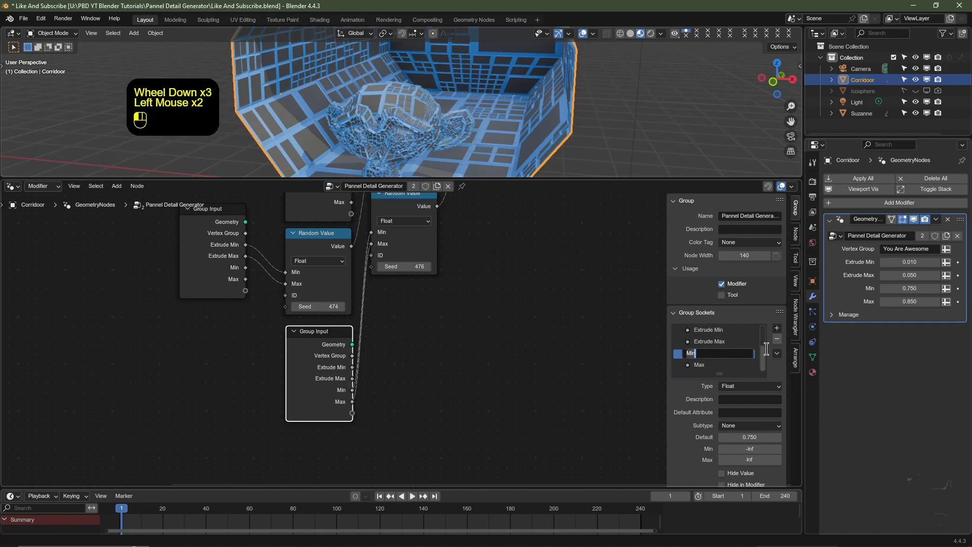
text(Scale Min)
key(Return)
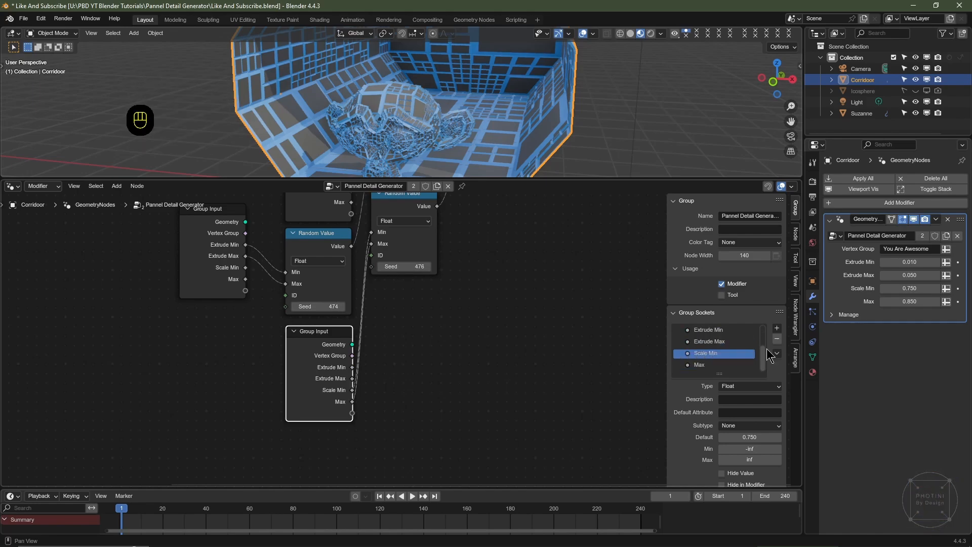
double_click(704, 365)
text(Scale Max)
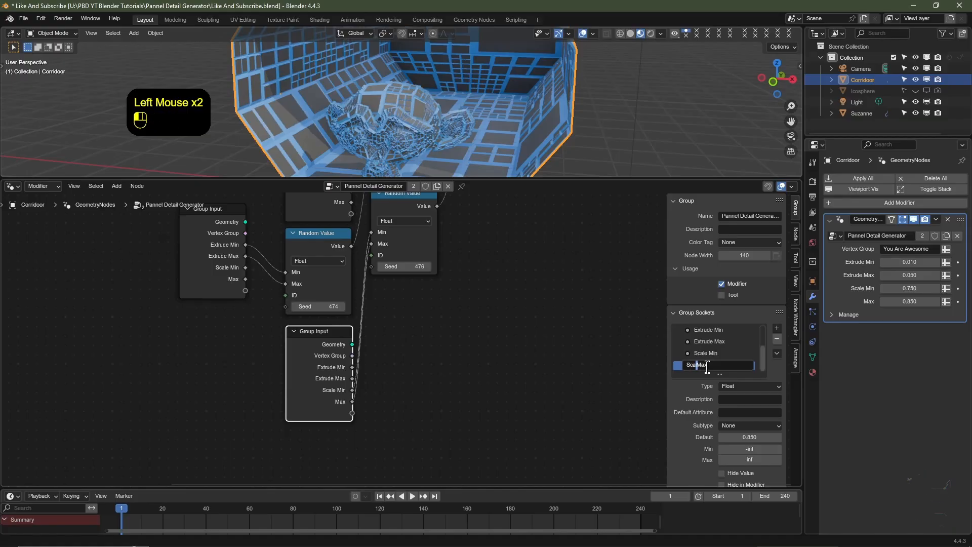
key(Return)
Hide the unused sockets on all four Group Input nodes and place the Extrude Min/Max one close beside its Random Value node
middle_drag(326, 359, 306, 441)
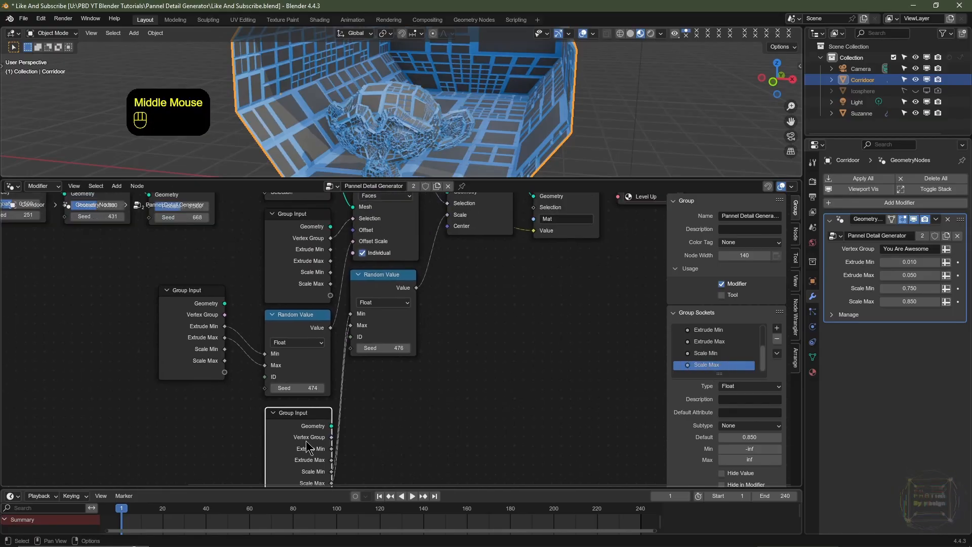
key(ctrl+h)
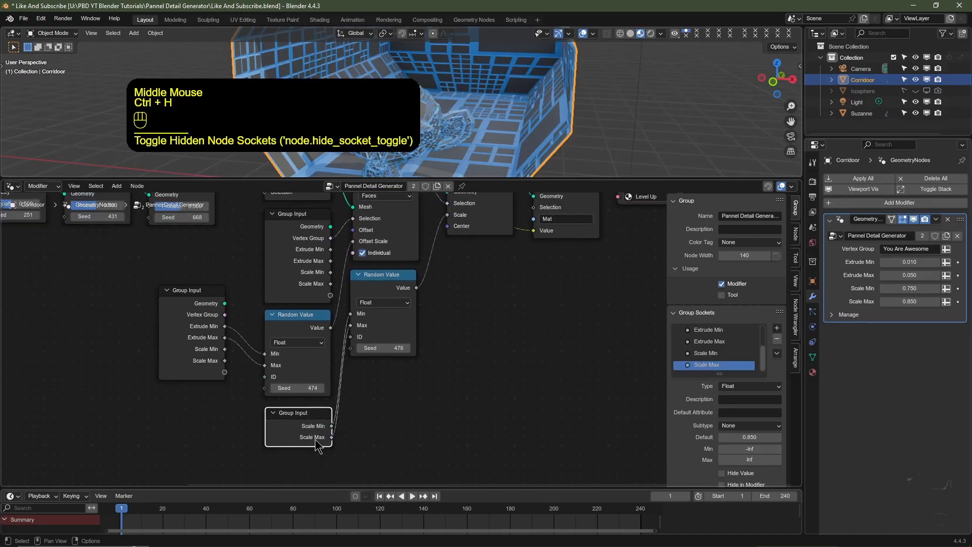
click(199, 328)
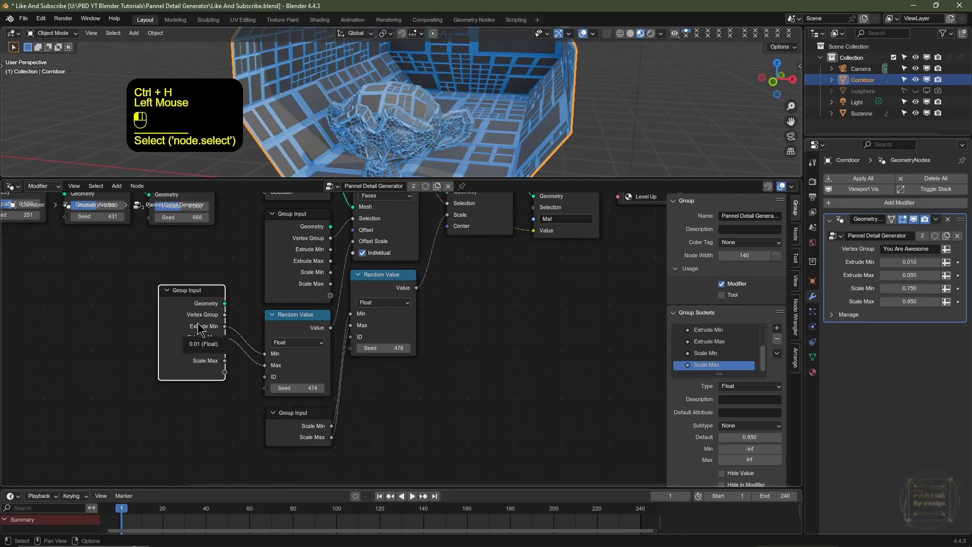
key(ctrl+h)
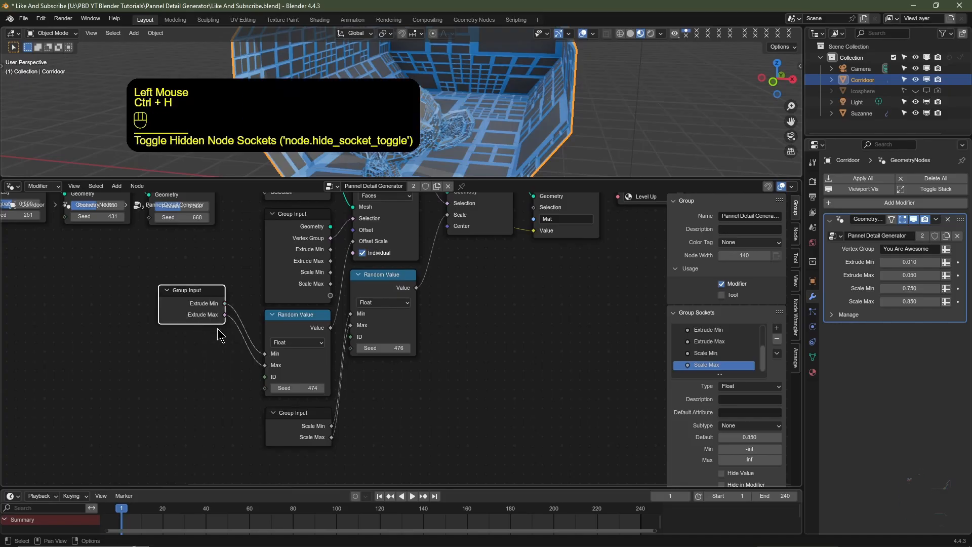
drag(204, 302, 230, 352)
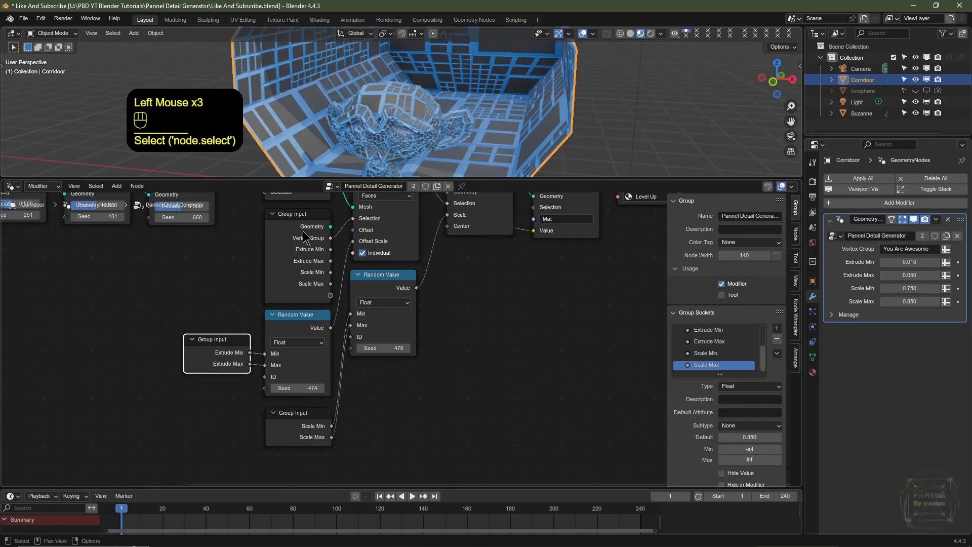
click(304, 235)
key(ctrl+h)
middle_drag(168, 249, 357, 329)
middle_drag(15, 287, 233, 310)
click(220, 313)
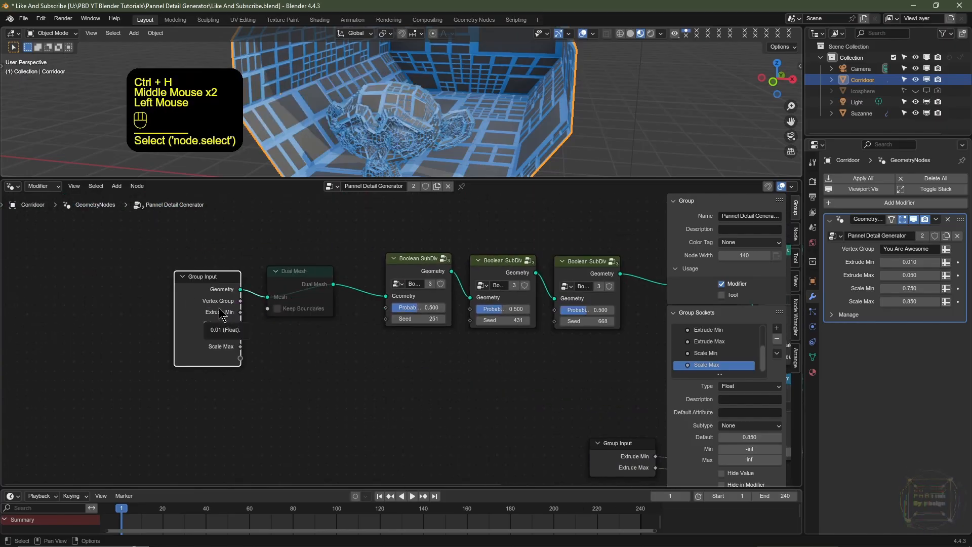
key(ctrl+h)
Move the Offset Scale Random Value node and the Extrude and Scale Group Input nodes up to tighten the layout
middle_drag(426, 371, 246, 304)
scroll(344, 373, down, 2)
drag(346, 323, 346, 272)
drag(276, 346, 276, 299)
drag(340, 408, 340, 357)
Enlarge the 3D viewport and set the Corridoor modifier's Extrude Min to 0.1 and Extrude Max to 0.2
drag(430, 178, 471, 374)
mouse_move(488, 242)
middle_down()
mouse_move(496, 255)
mouse_move(500, 243)
middle_up()
scroll(495, 254, up, 1)
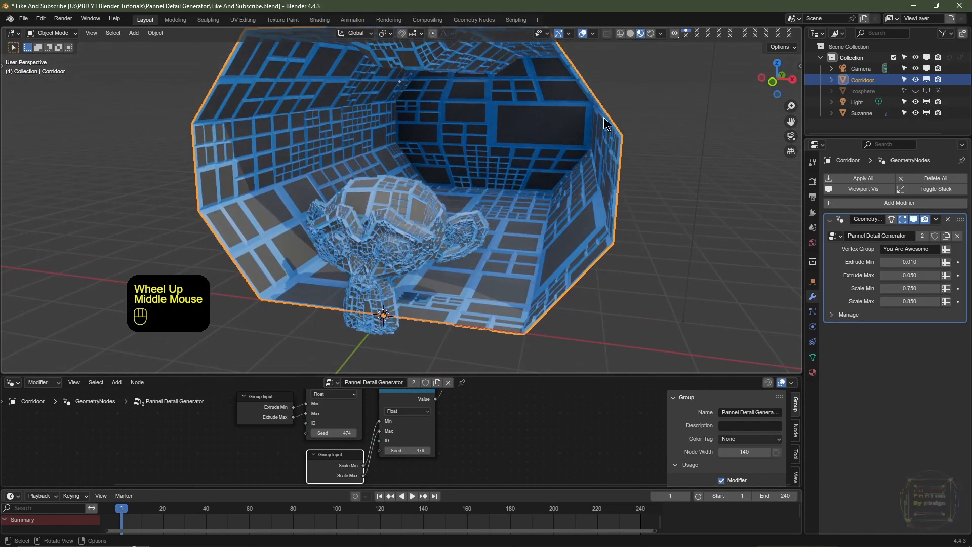
shift+middle_drag(566, 127, 536, 142)
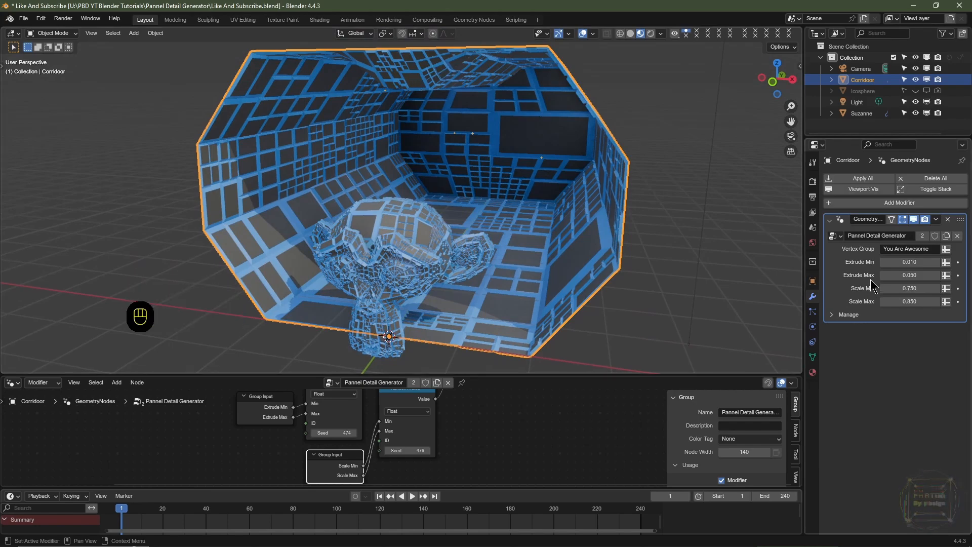
click(900, 262)
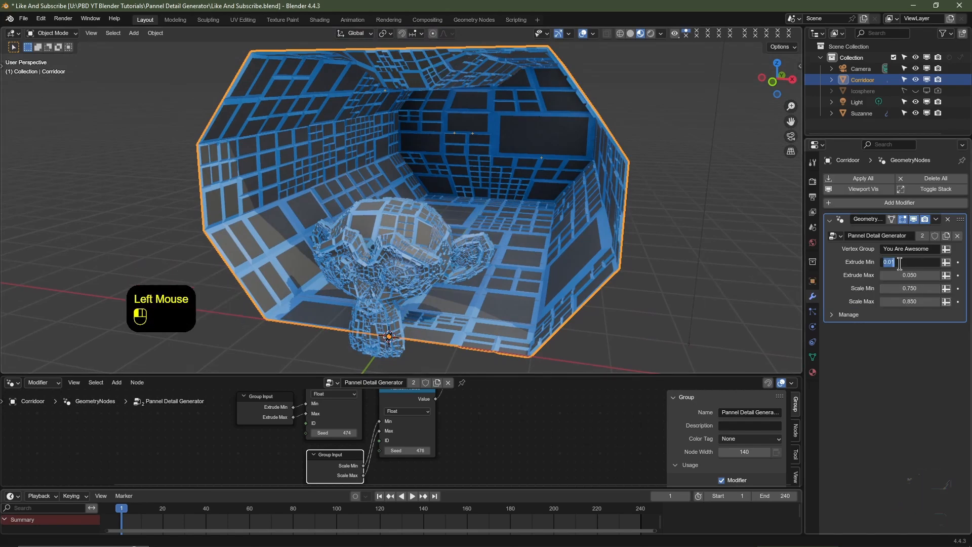
text(.1)
key(Return)
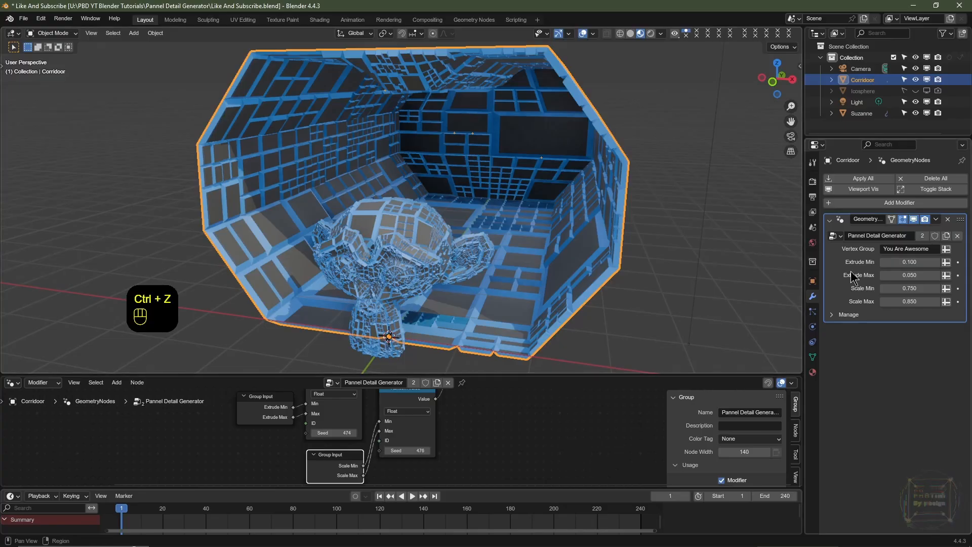
click(906, 275)
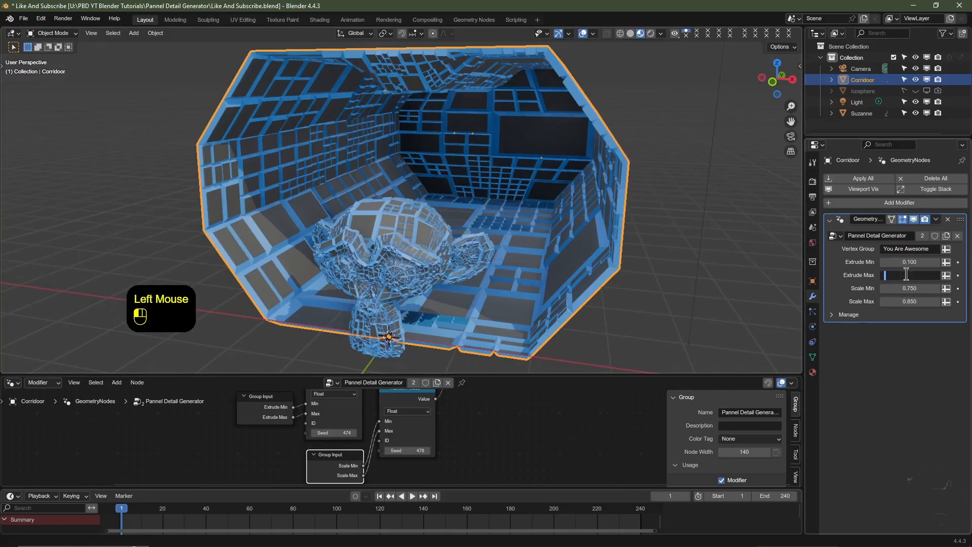
text(.2)
key(Return)
Remove the Corridoor's floor faces from the You Are Awesome vertex group and return to Object Mode
scroll(562, 250, up, 3)
middle_drag(562, 250, 557, 266)
scroll(557, 265, down, 2)
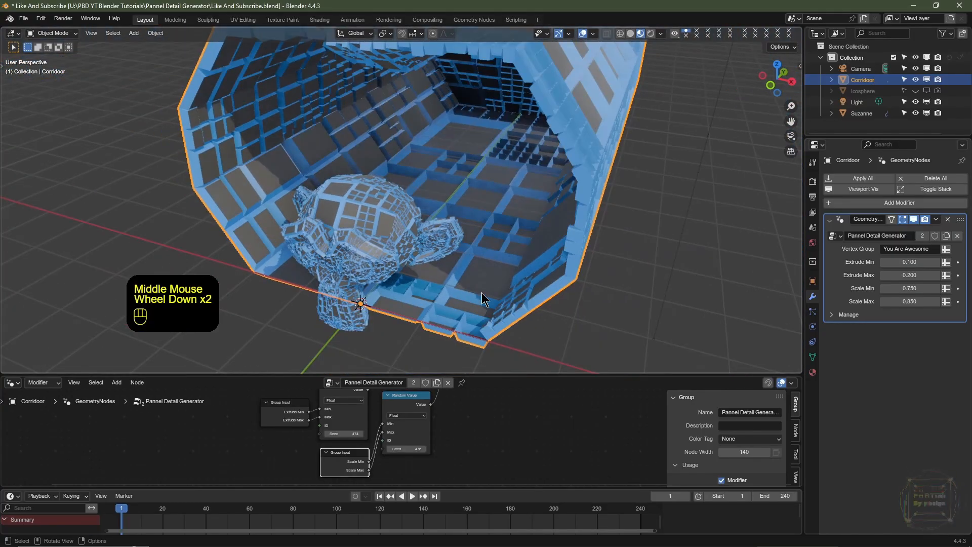
middle_drag(481, 299, 489, 281)
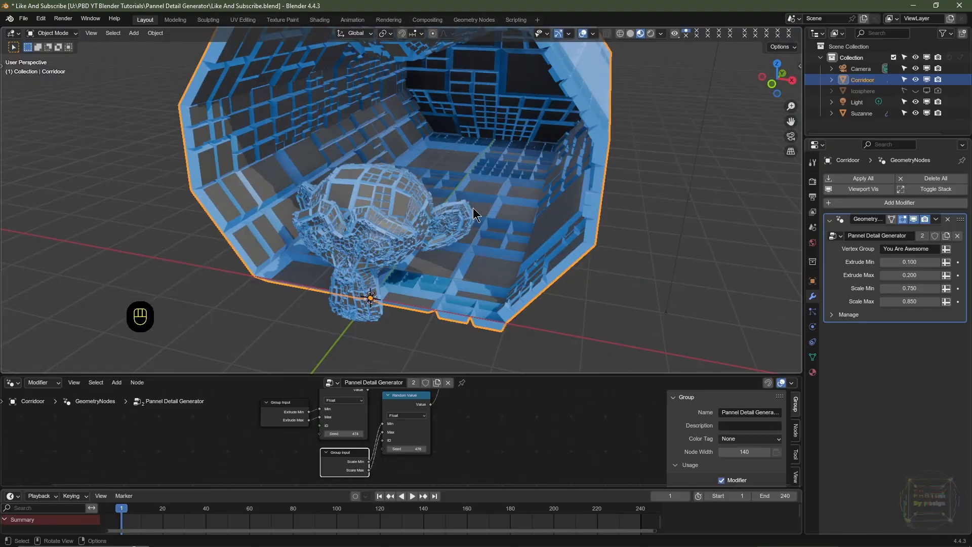
drag(453, 375, 431, 314)
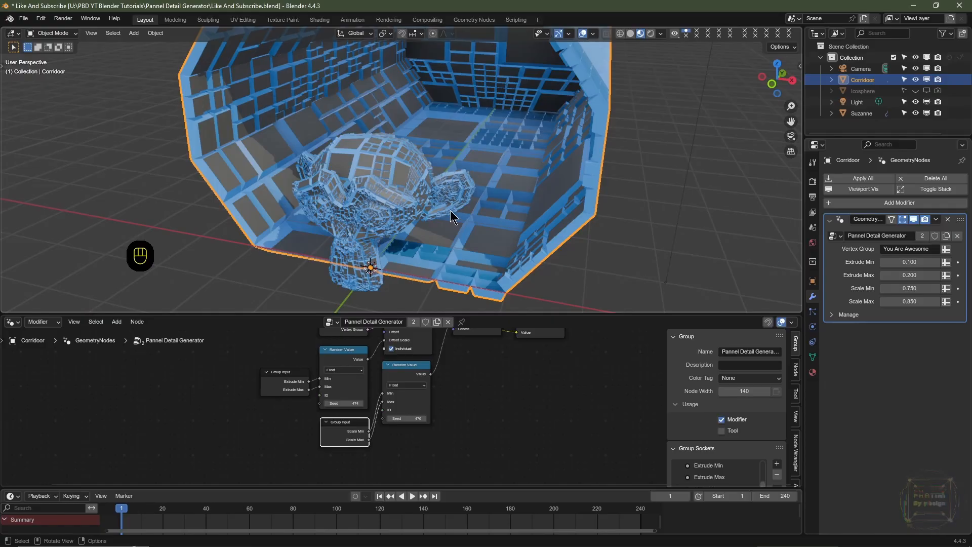
click(812, 358)
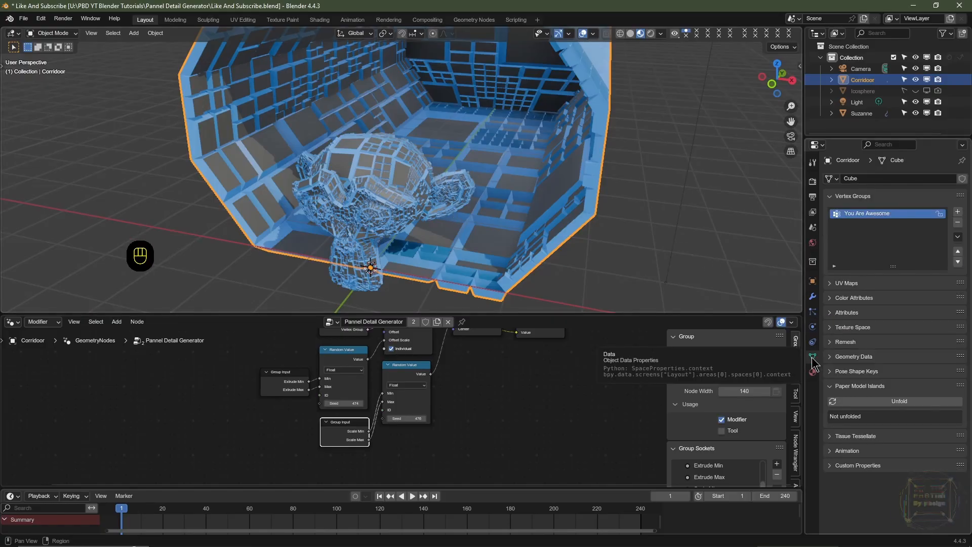
key(Tab)
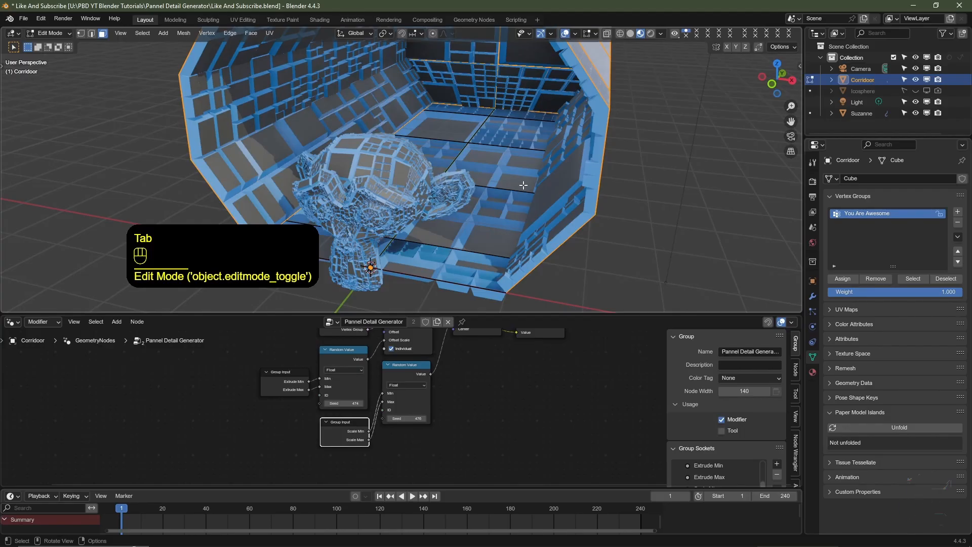
middle_drag(523, 186, 815, 190)
key(ctrl+i)
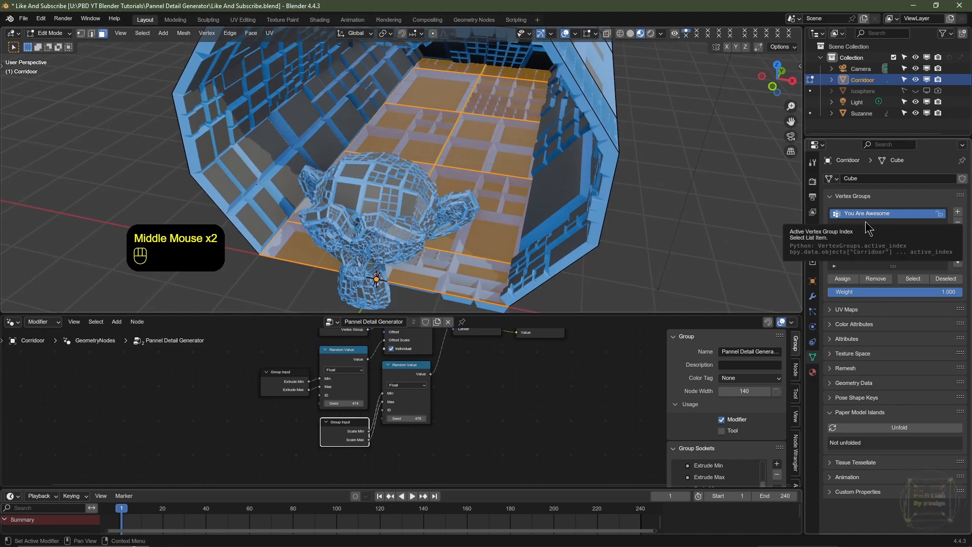
click(875, 279)
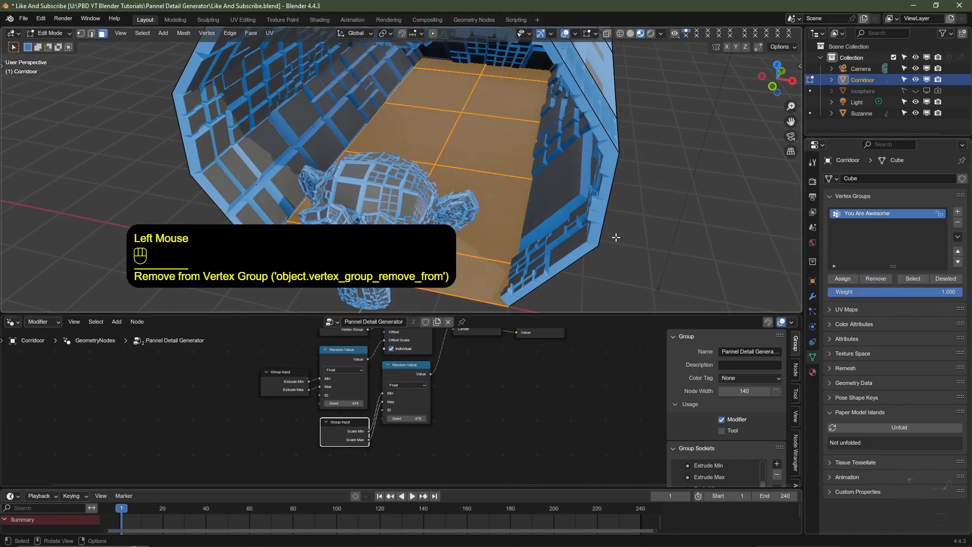
key(Tab)
middle_drag(615, 237, 507, 238)
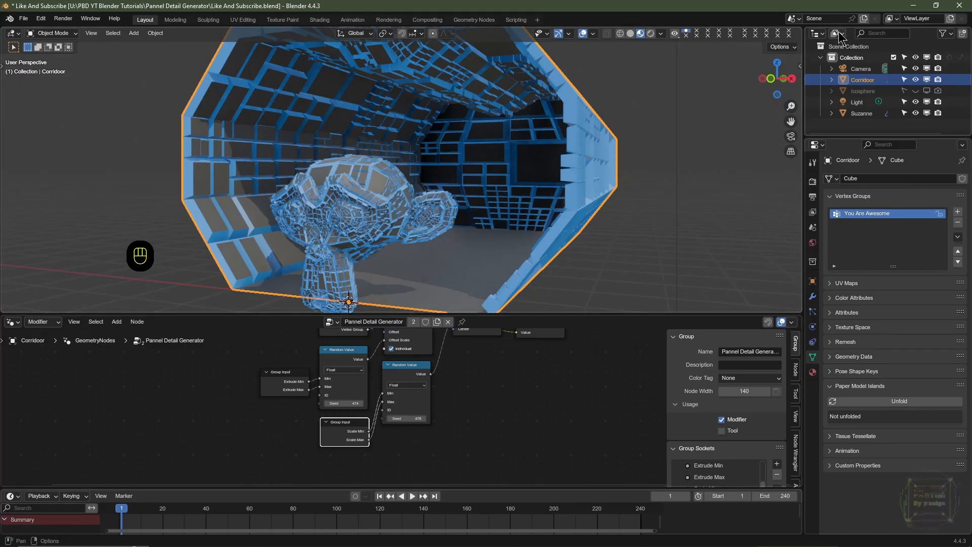
Switch the Outliner's display mode to Blender File and expand the Node Groups category
click(838, 34)
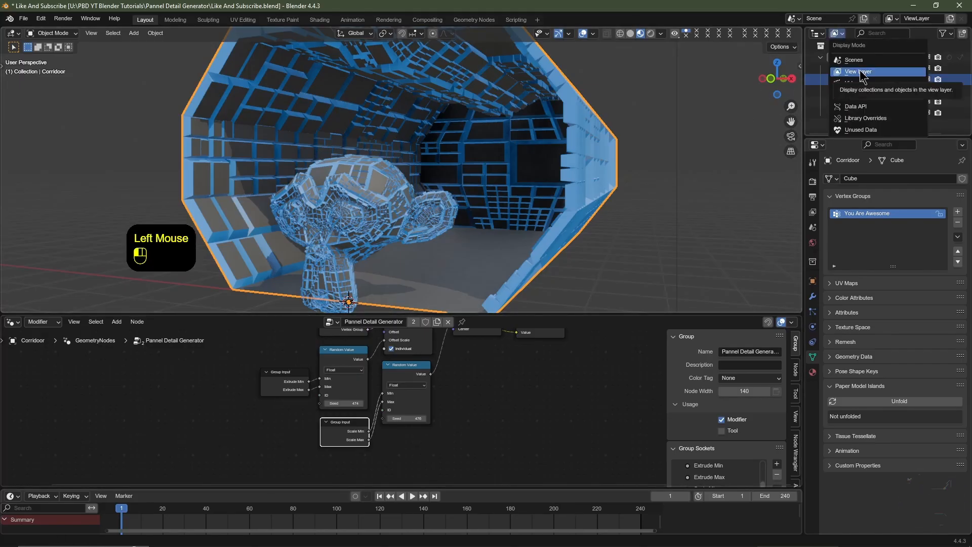
click(886, 96)
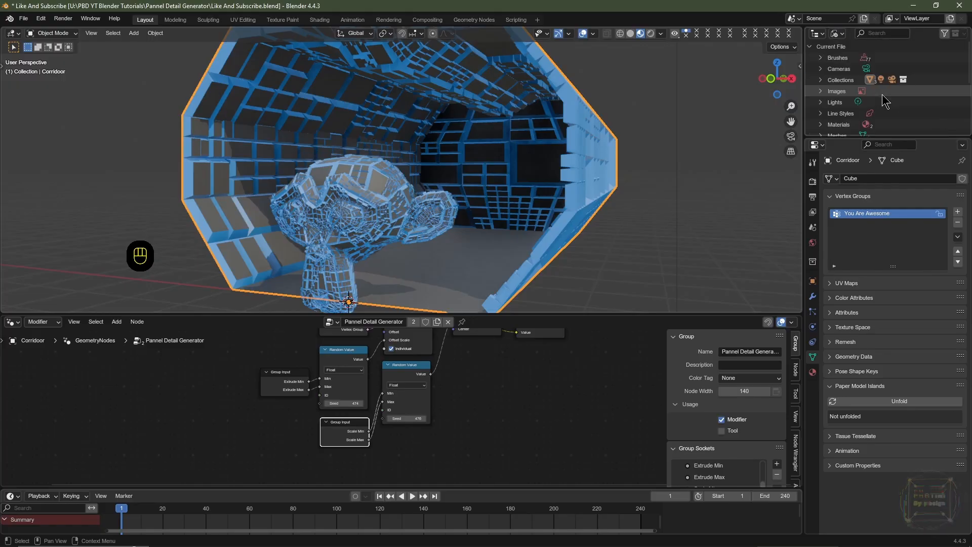
scroll(853, 66, up, 2)
scroll(853, 66, down, 2)
scroll(851, 71, down, 1)
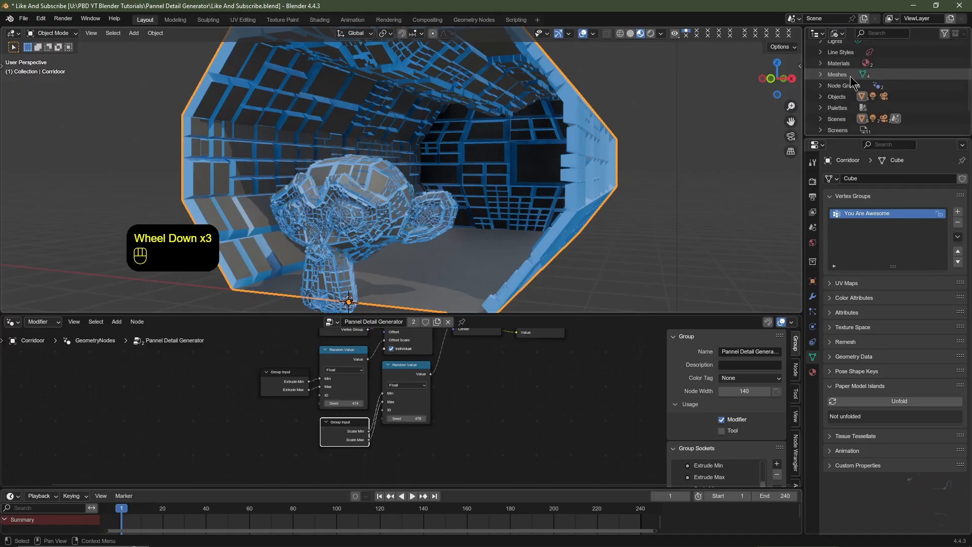
click(822, 87)
click(821, 86)
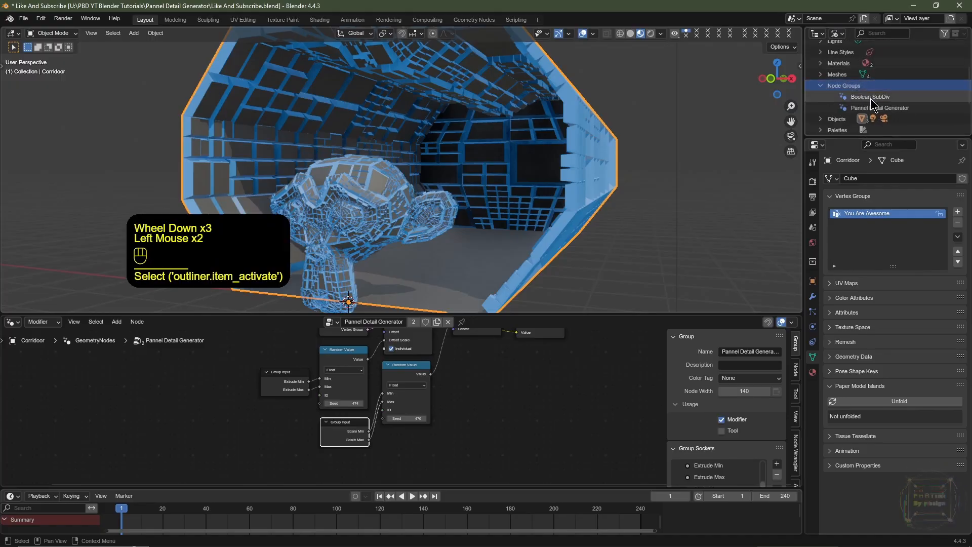
Mark the Pannel Detail Generator node group as an asset
click(862, 111)
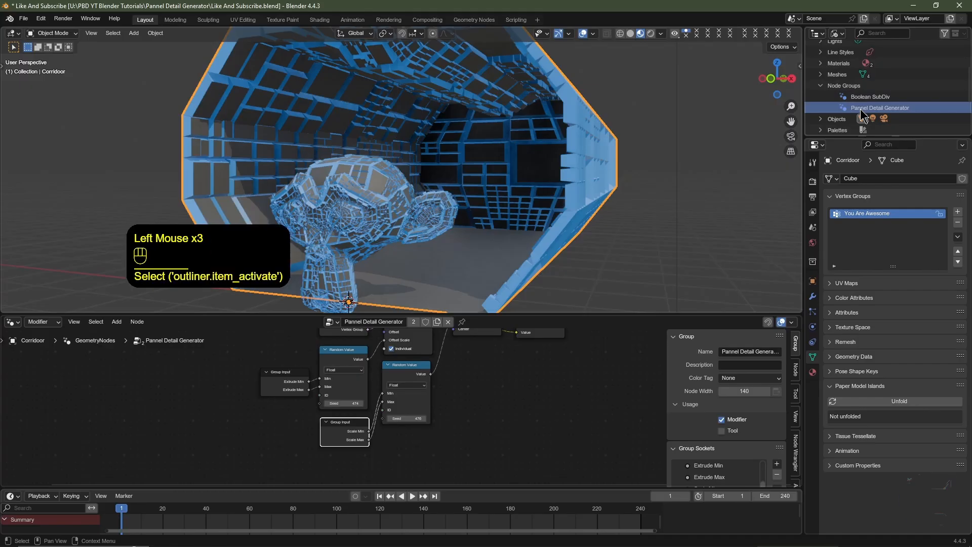
right_click(862, 109)
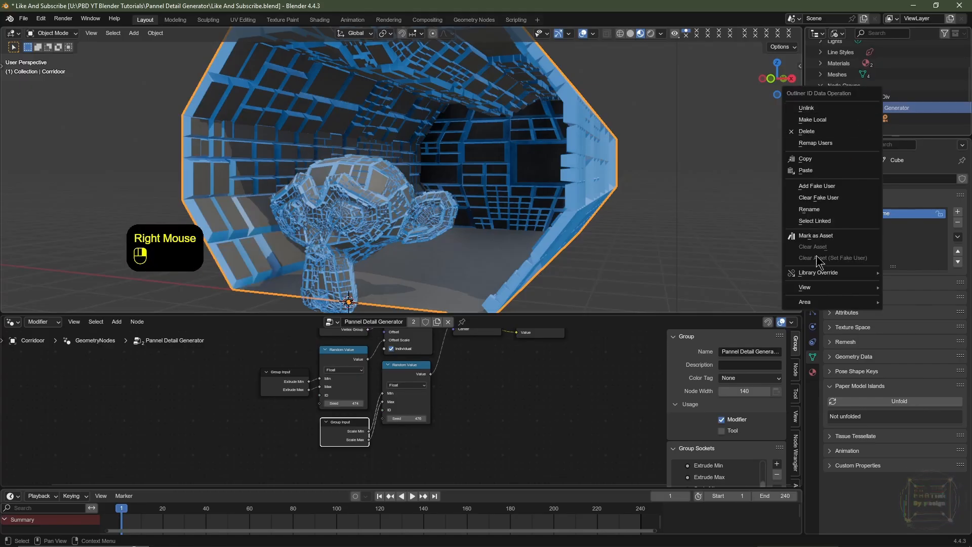
click(815, 237)
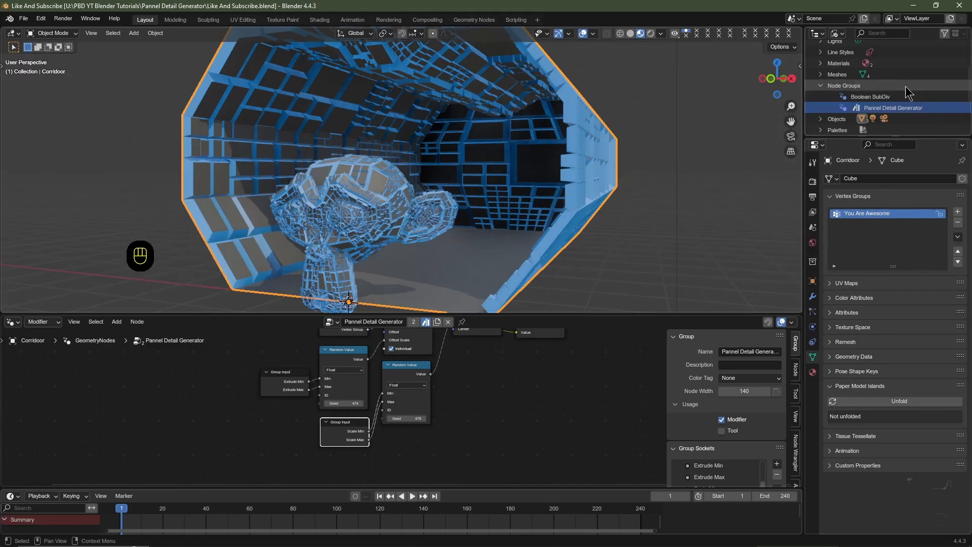
Check the asset library file paths in the Preferences, save the preferences and close the window
click(39, 19)
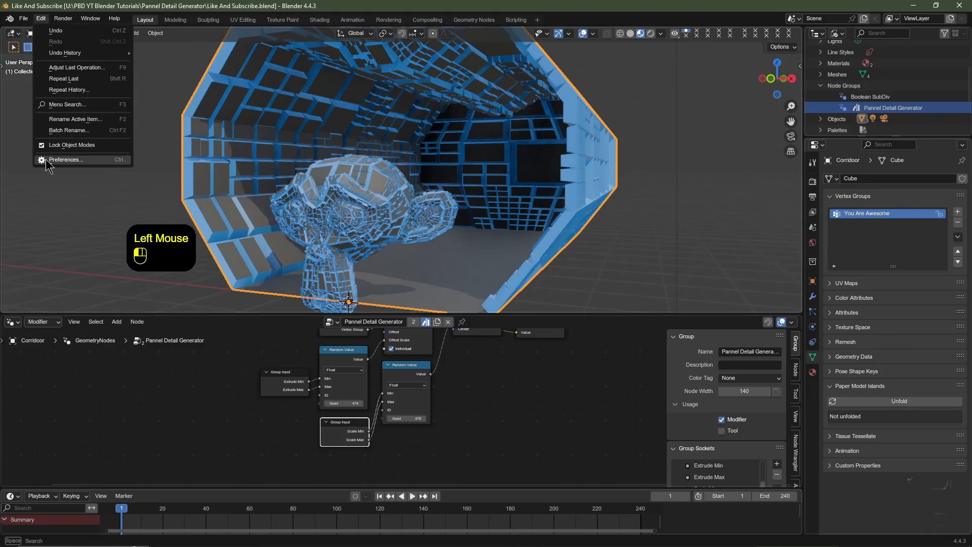
click(43, 159)
click(39, 240)
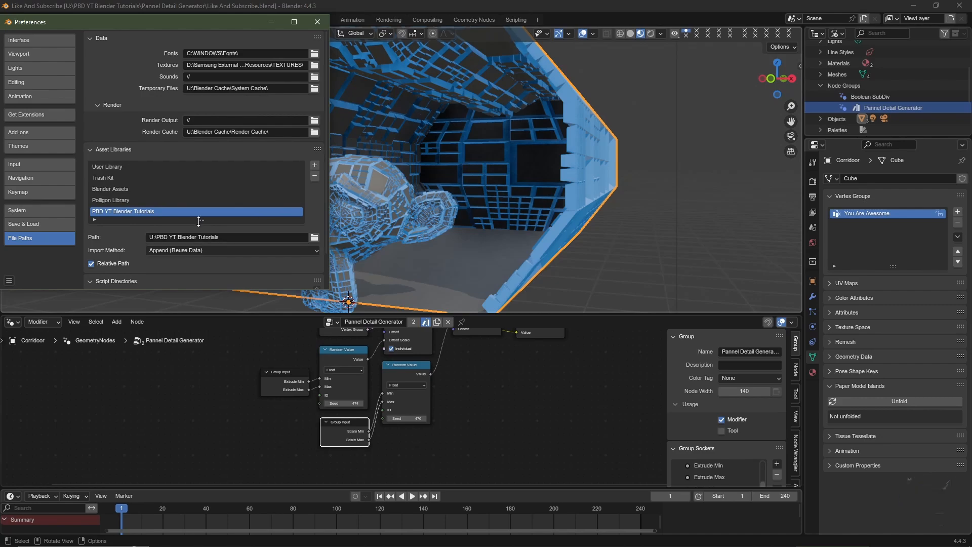
click(9, 281)
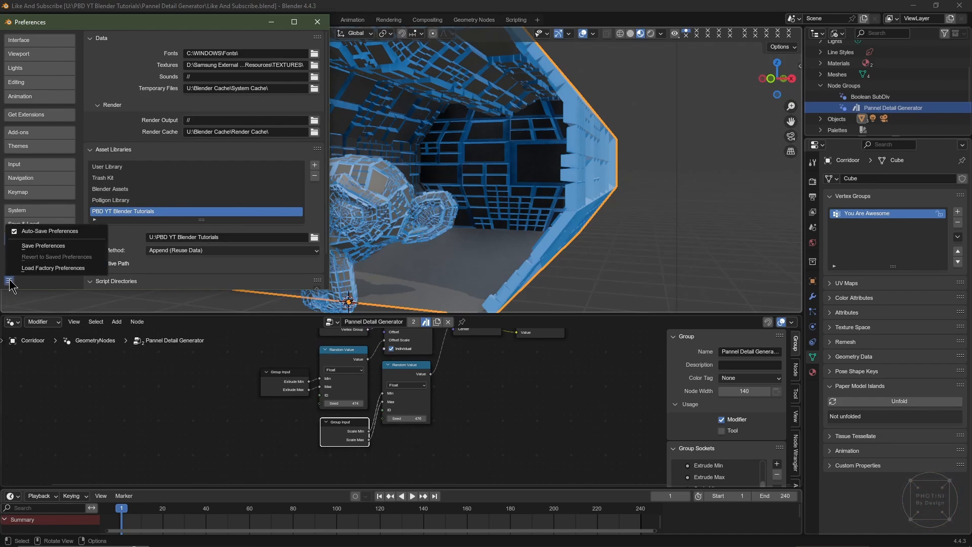
click(43, 246)
click(318, 22)
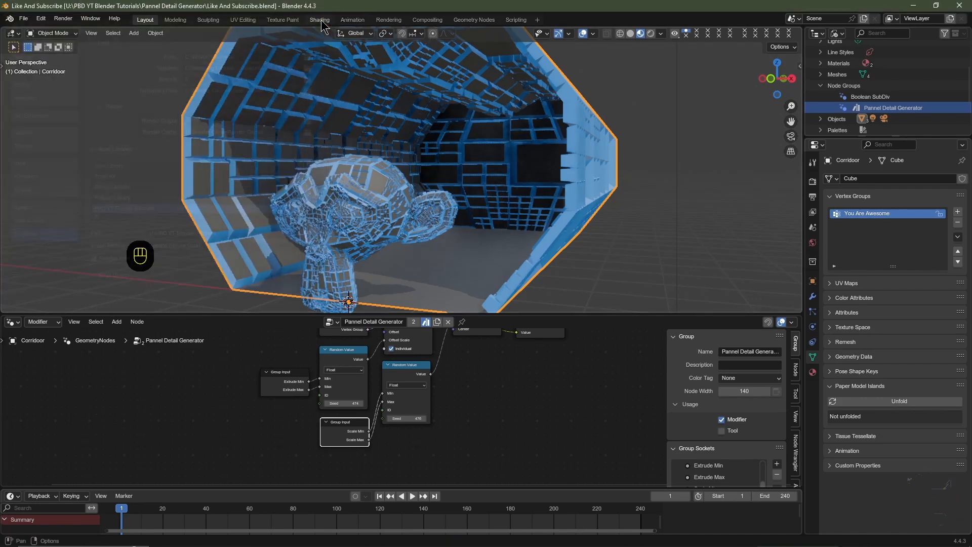
Return the Outliner's display mode to View Layer
click(838, 33)
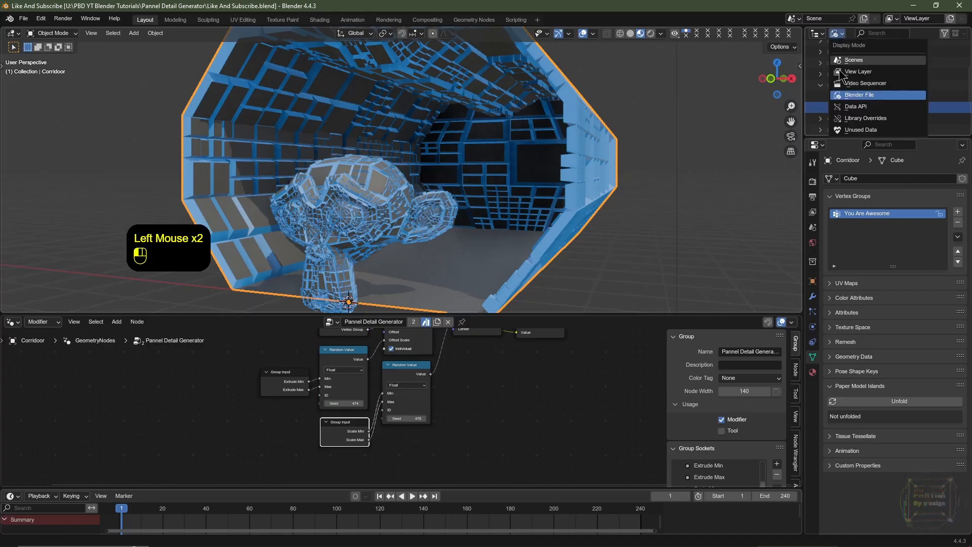
click(851, 72)
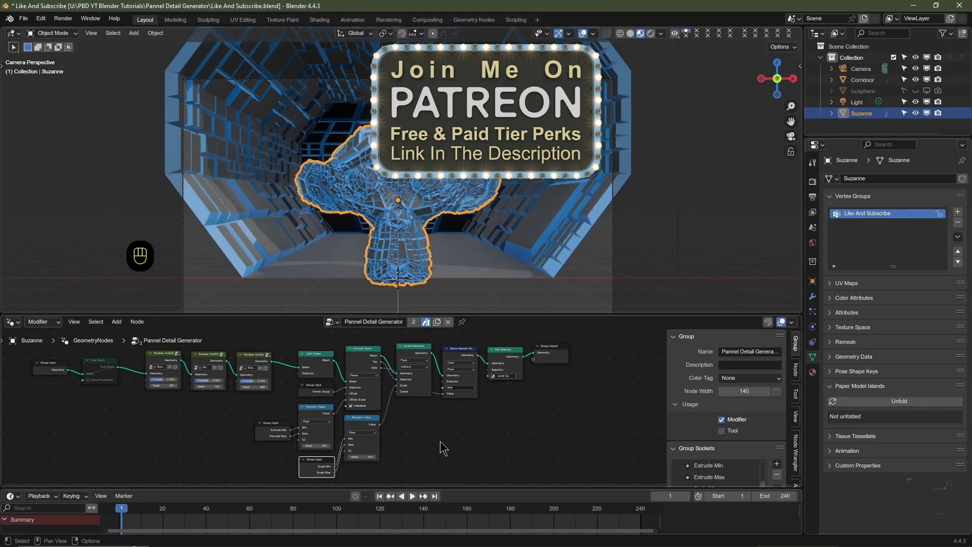